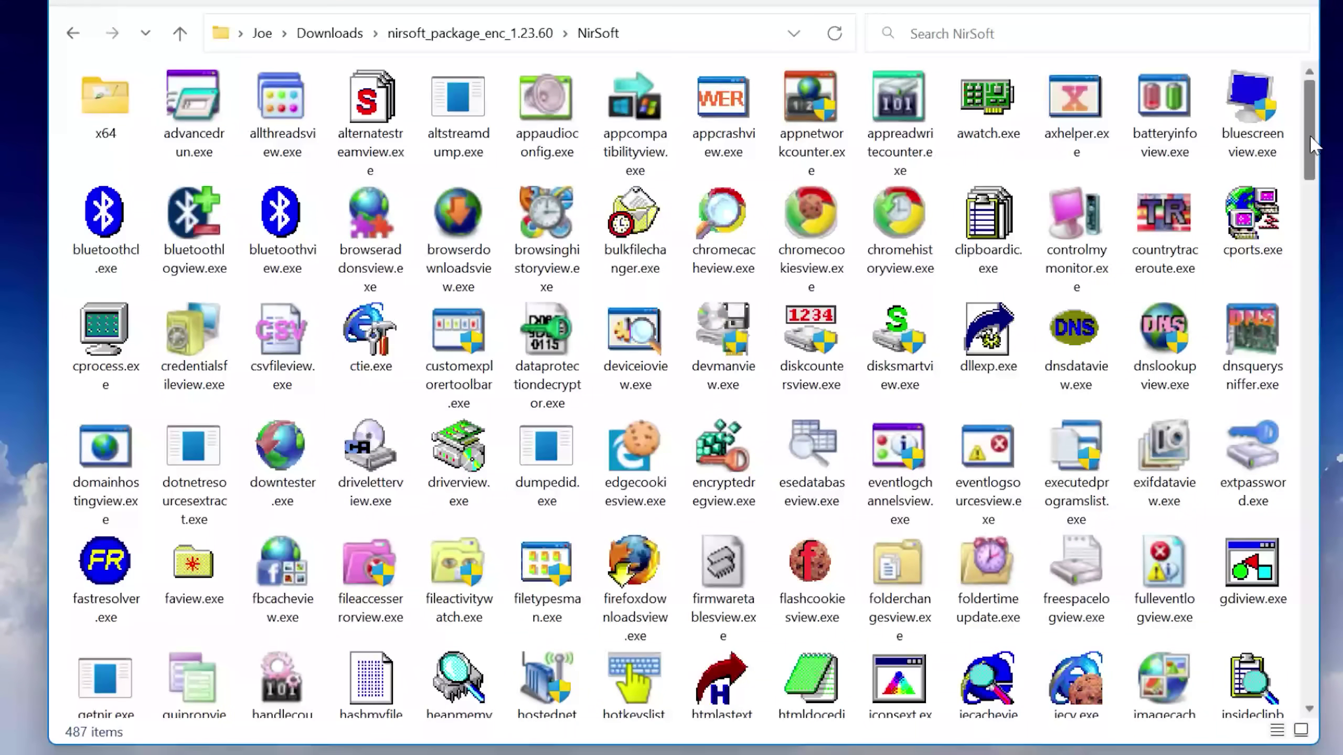
pyautogui.moveTo(1313, 144); pyautogui.dragTo(1325, 179)
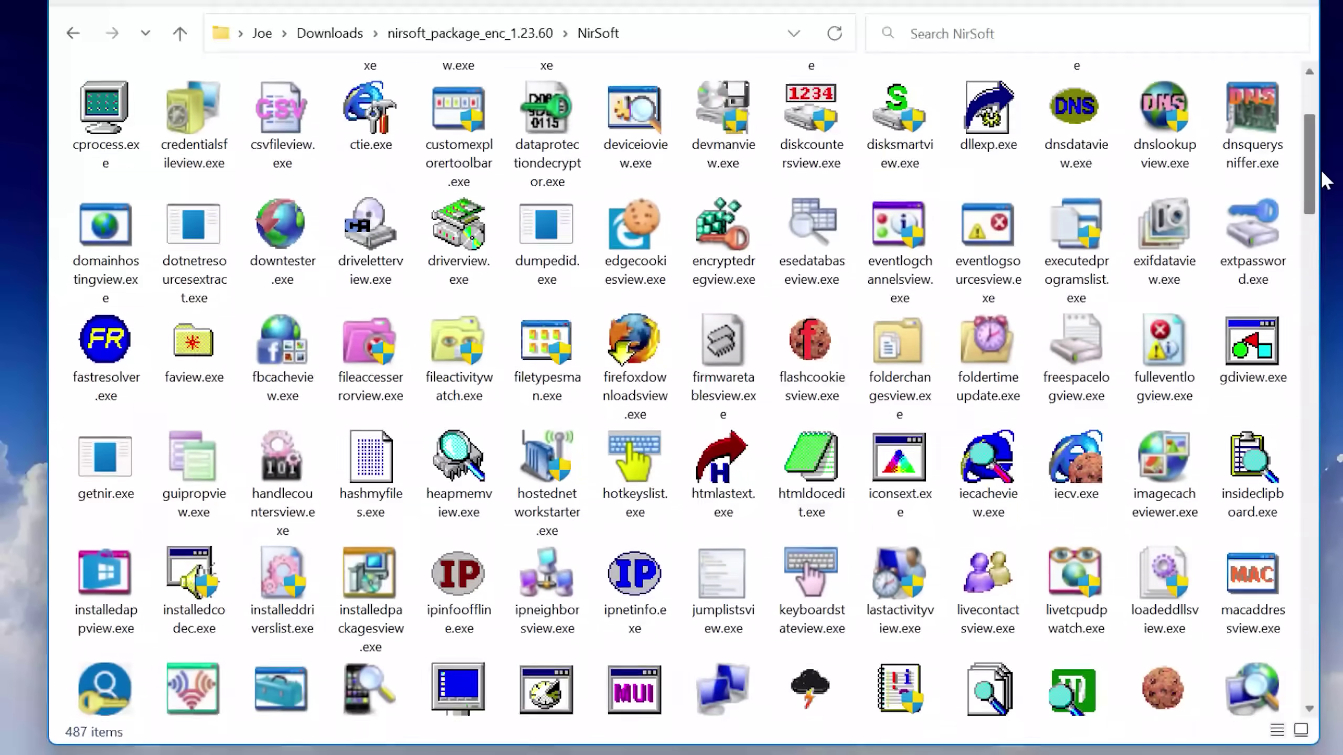
pyautogui.moveTo(1324, 180); pyautogui.dragTo(1328, 248)
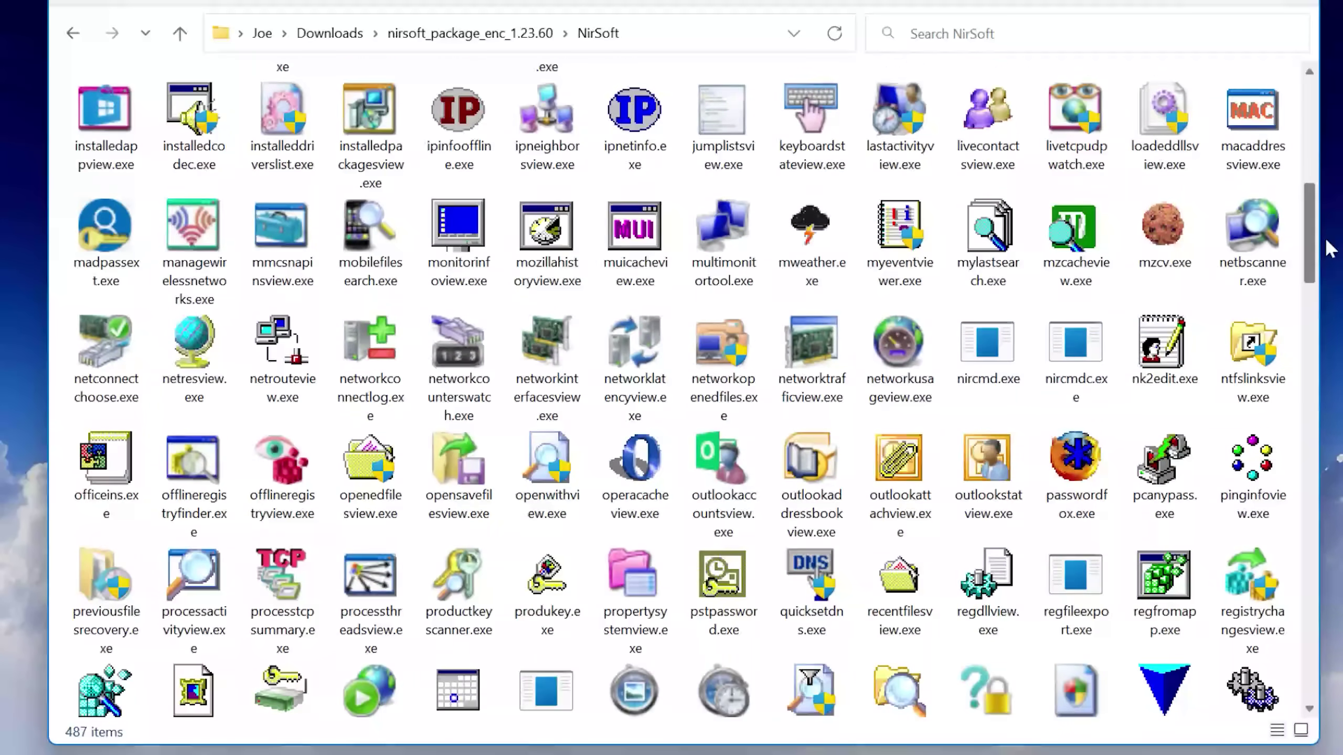
pyautogui.moveTo(1329, 248); pyautogui.dragTo(1327, 354)
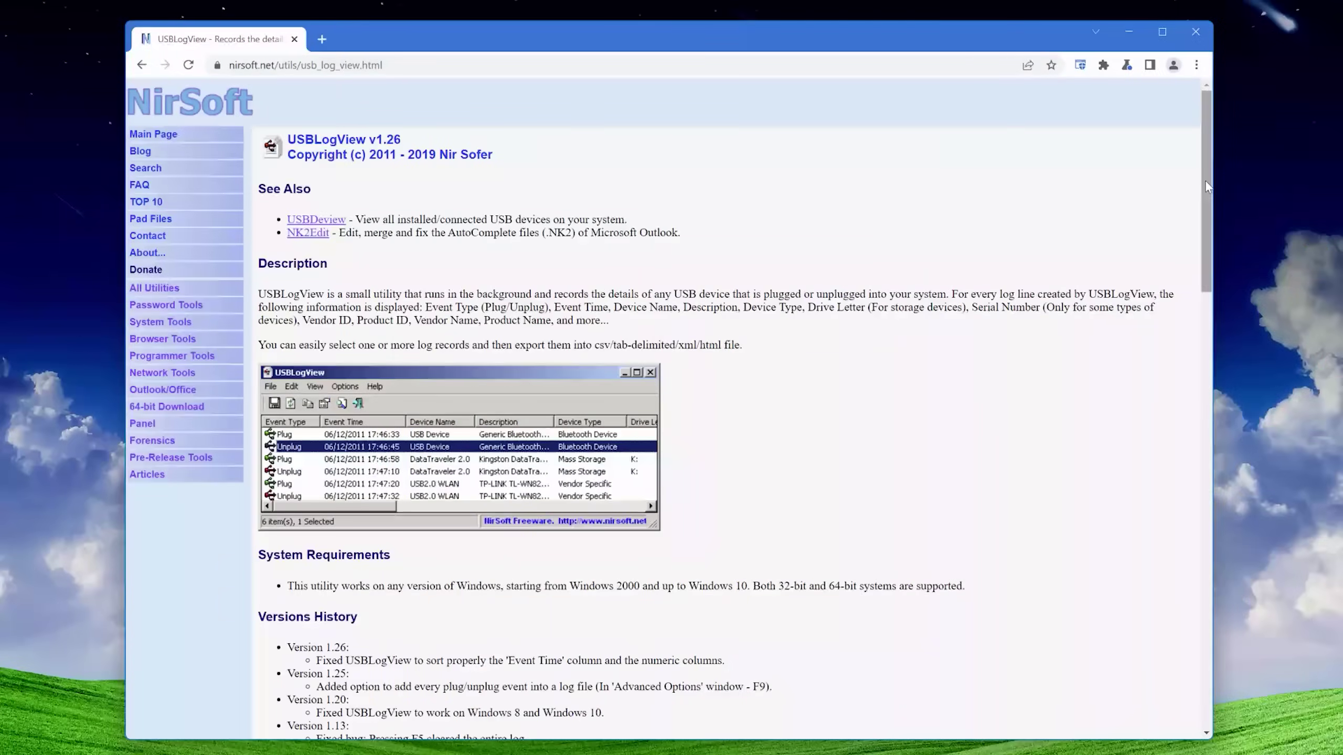
pyautogui.moveTo(1207, 187); pyautogui.dragTo(1204, 420)
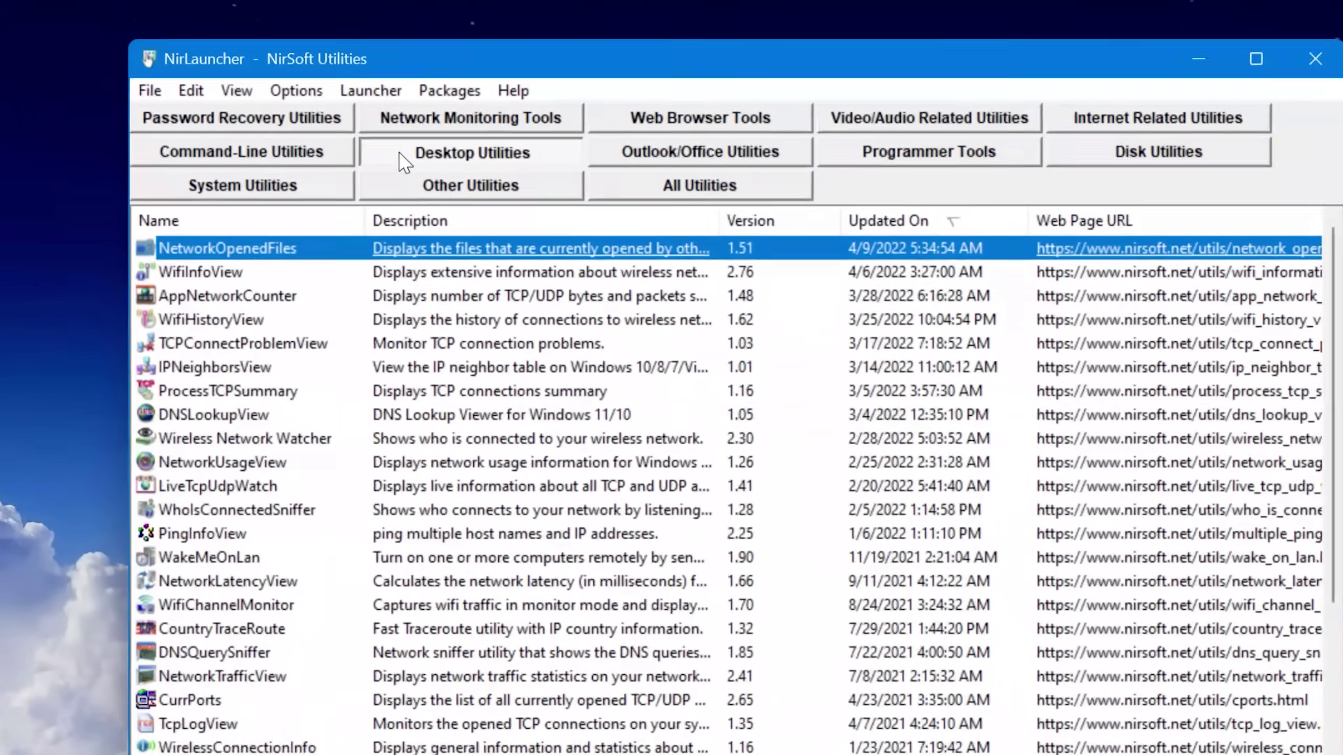
# - Browse NirLauncher's Desktop Utilities category, then switch the list to System Utilities
pyautogui.click(384, 131)
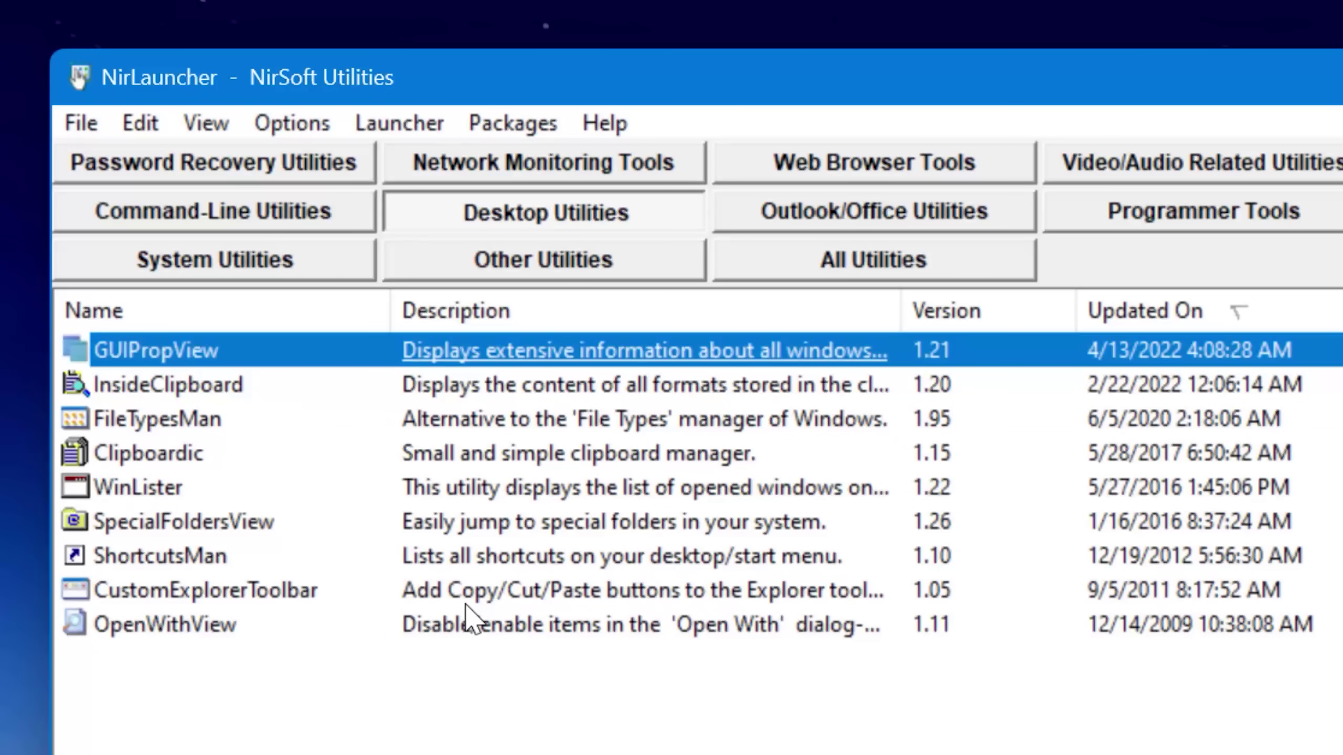
pyautogui.click(315, 265)
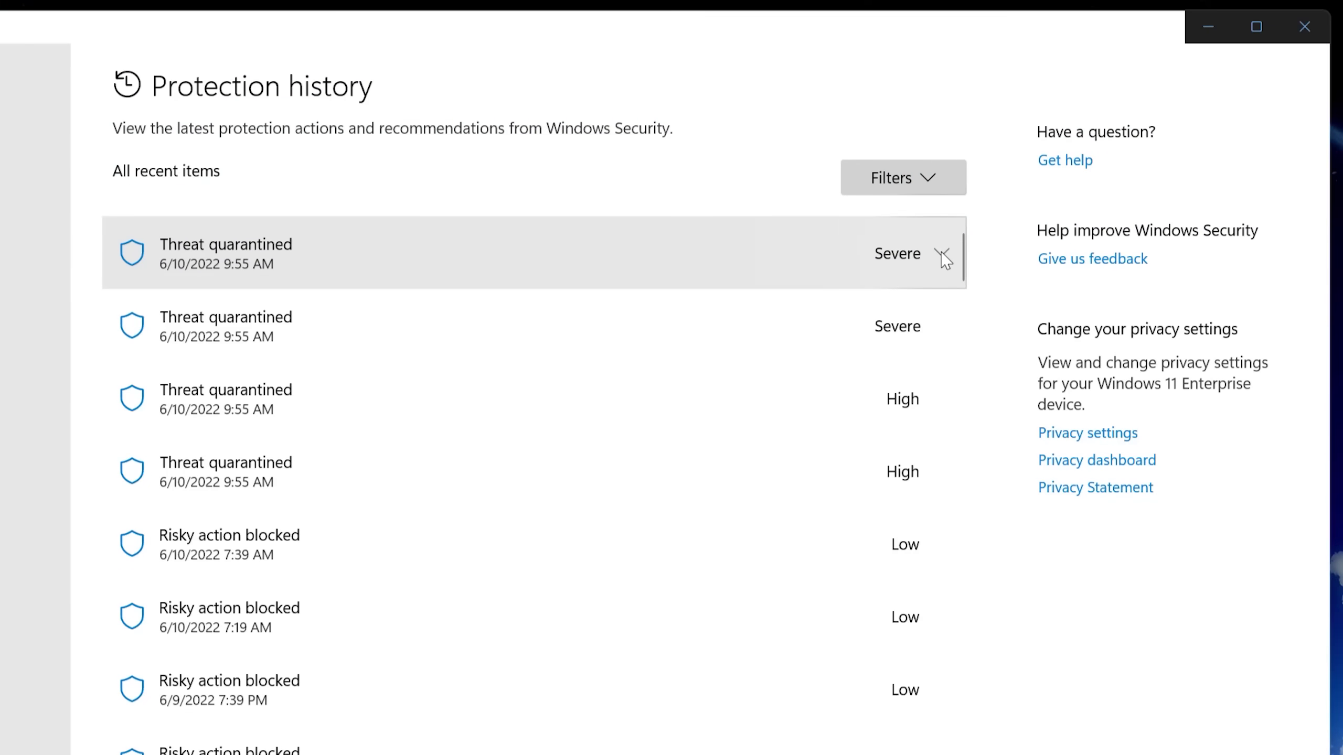
# - Expand the quarantined threat entries, including passwordscan.exe, and show the restore/remove Actions dropdown
pyautogui.click(942, 258)
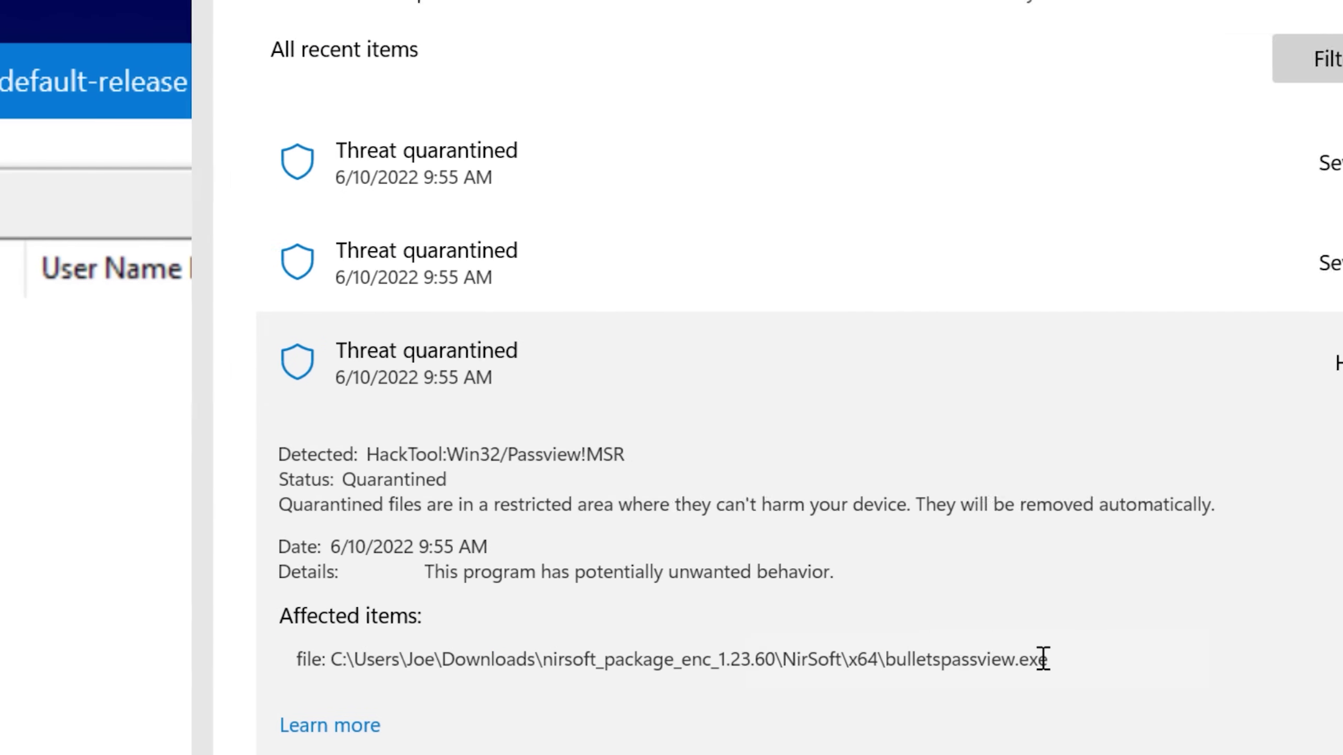
pyautogui.click(1215, 264)
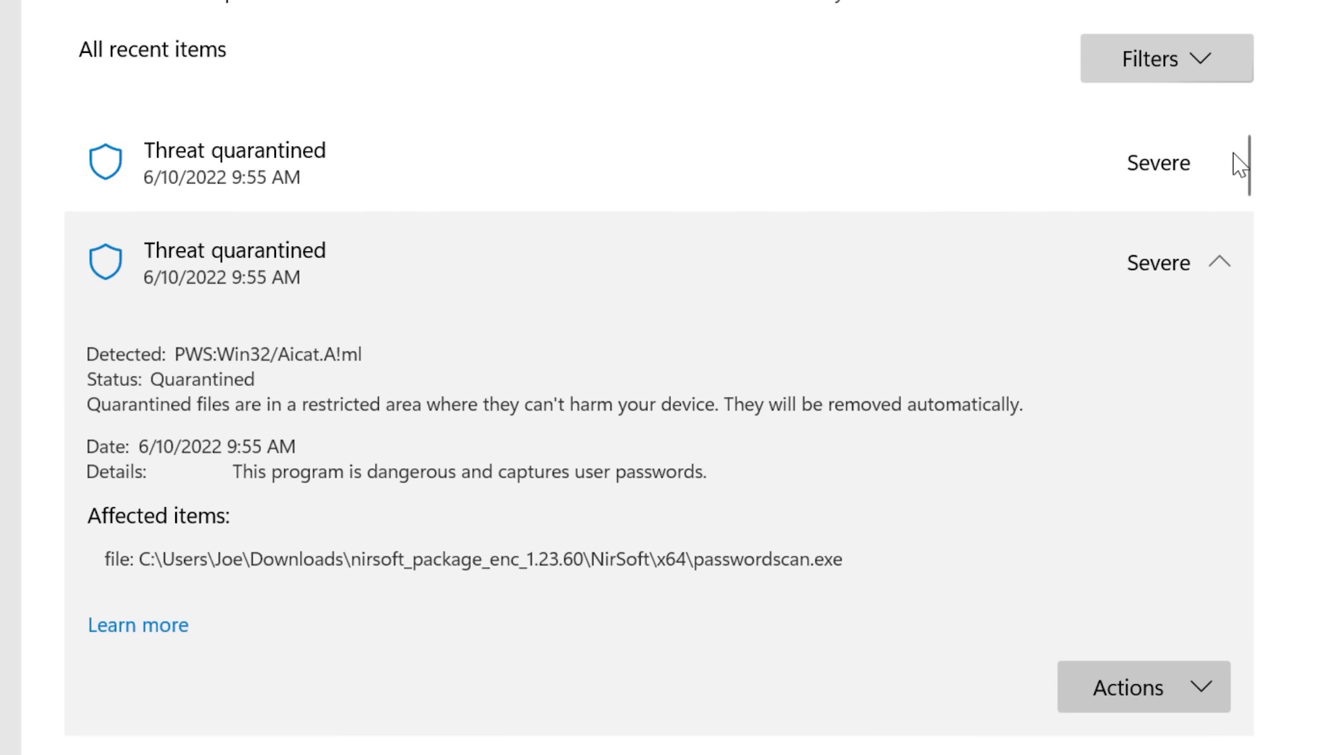
pyautogui.click(1242, 164)
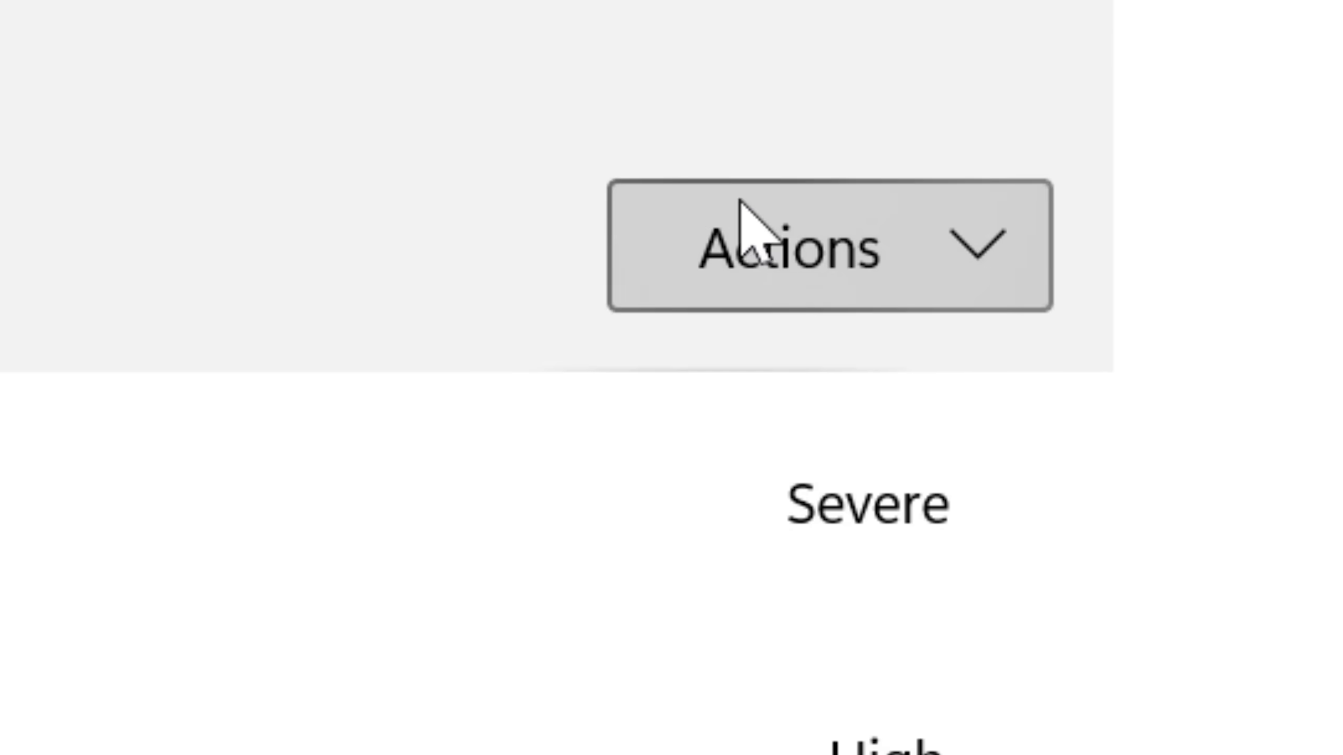
pyautogui.click(896, 359)
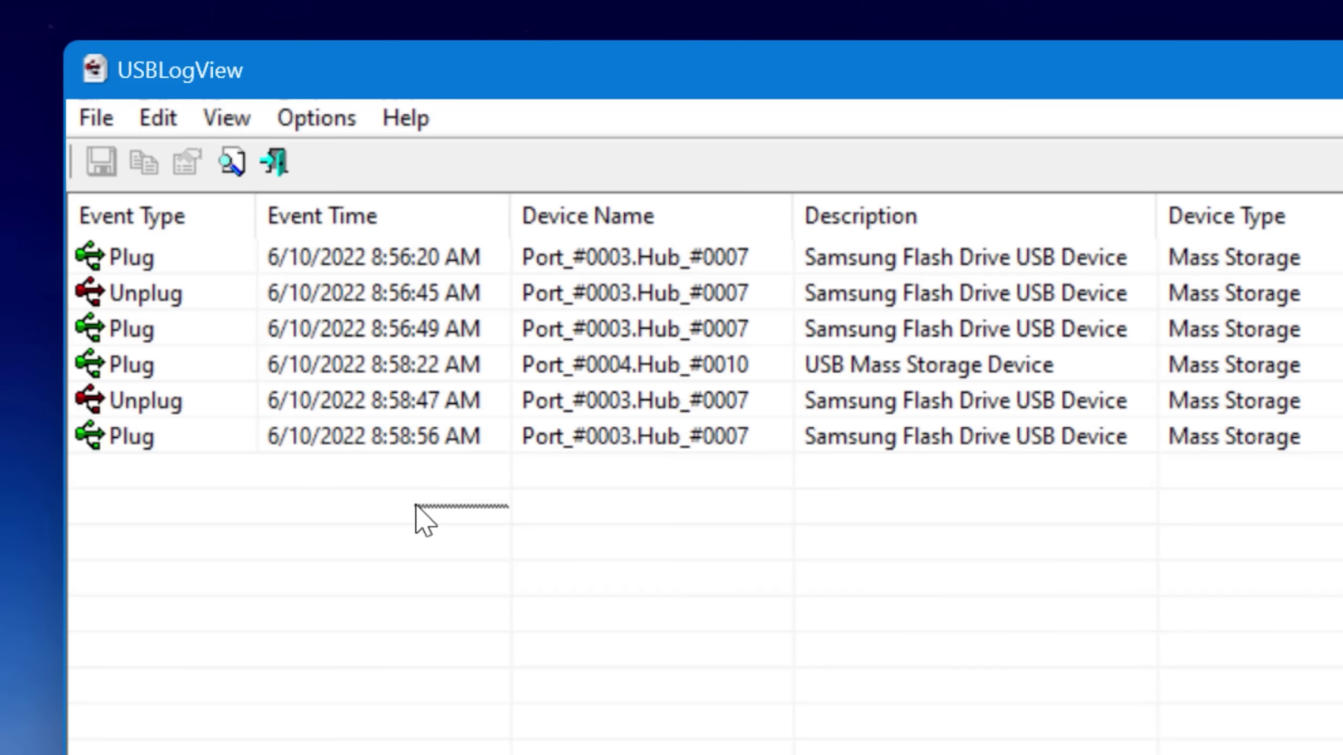
pyautogui.moveTo(416, 514)
pyautogui.mouseDown()
pyautogui.moveTo(434, 420)
pyautogui.moveTo(309, 285)
pyautogui.moveTo(322, 482)
pyautogui.mouseUp()
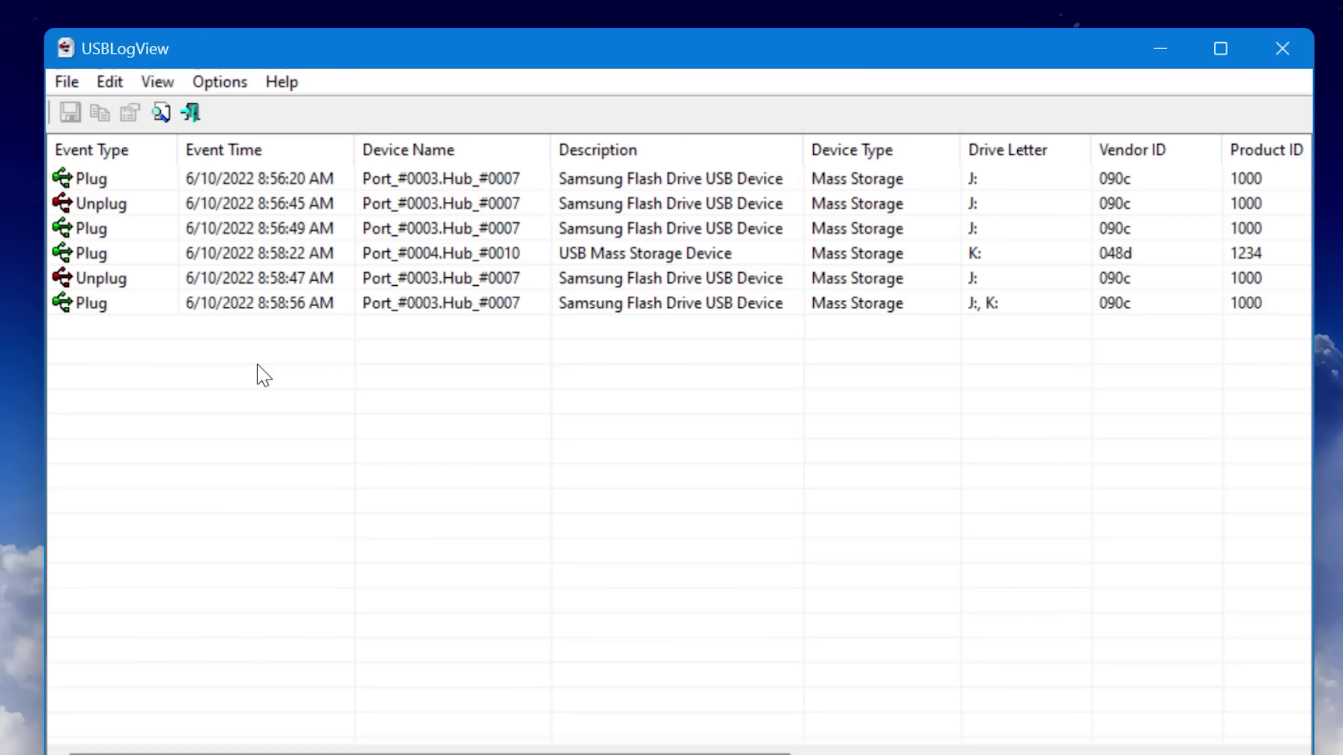
pyautogui.click(270, 178)
pyautogui.click(271, 206)
pyautogui.click(265, 229)
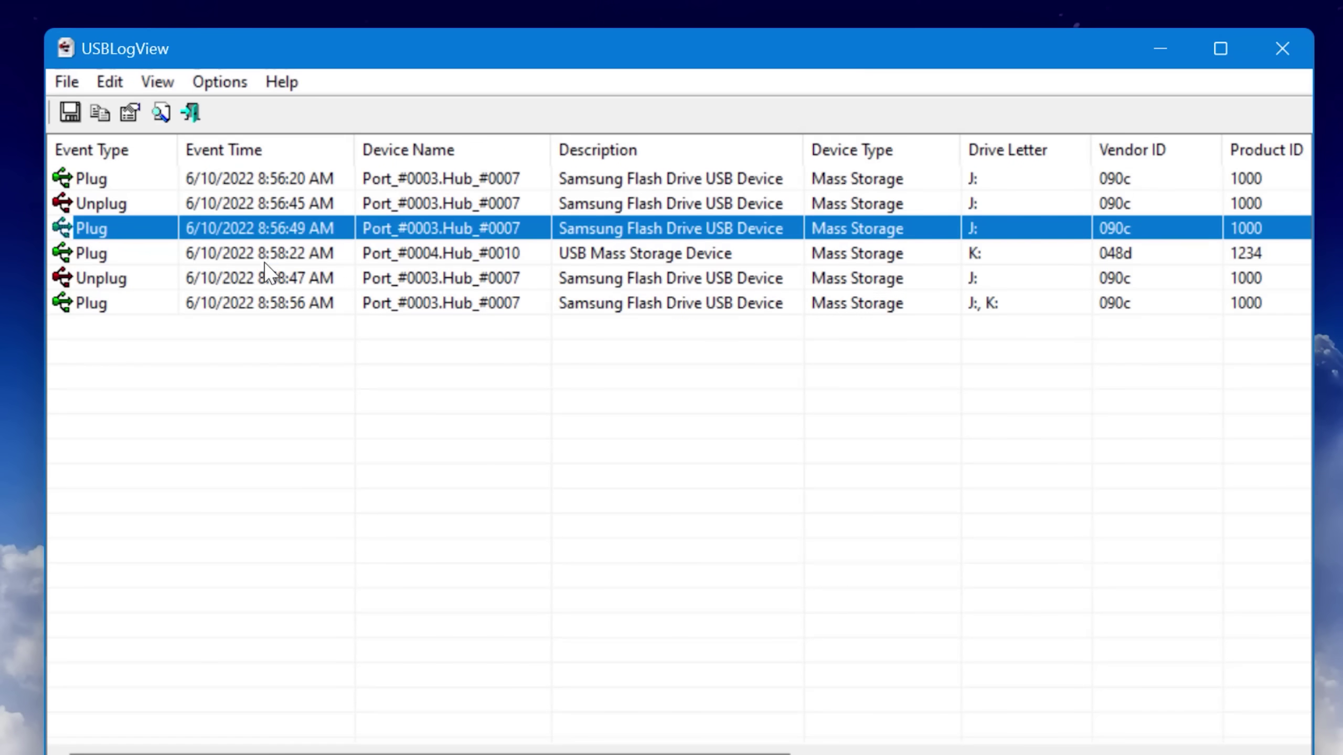
pyautogui.click(266, 268)
pyautogui.click(255, 327)
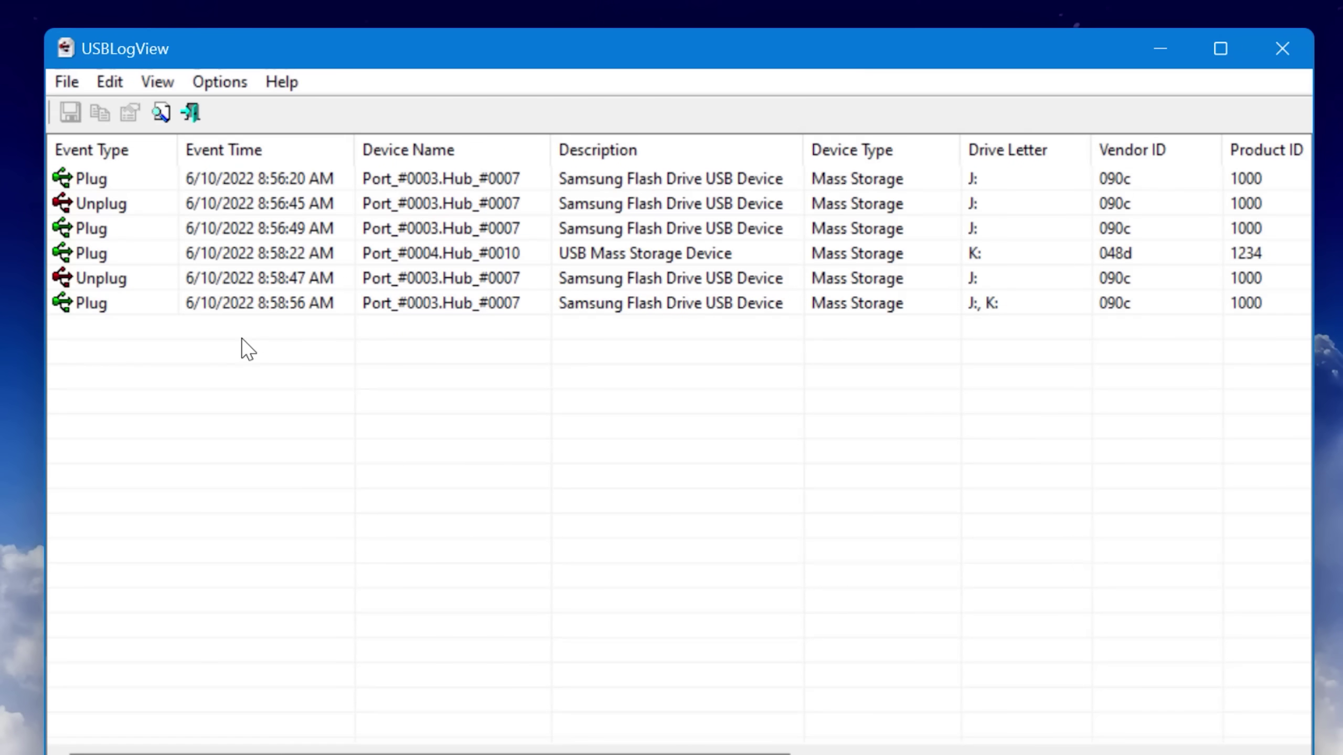
pyautogui.moveTo(247, 349)
pyautogui.mouseDown()
pyautogui.moveTo(204, 224)
pyautogui.moveTo(231, 413)
pyautogui.mouseUp()
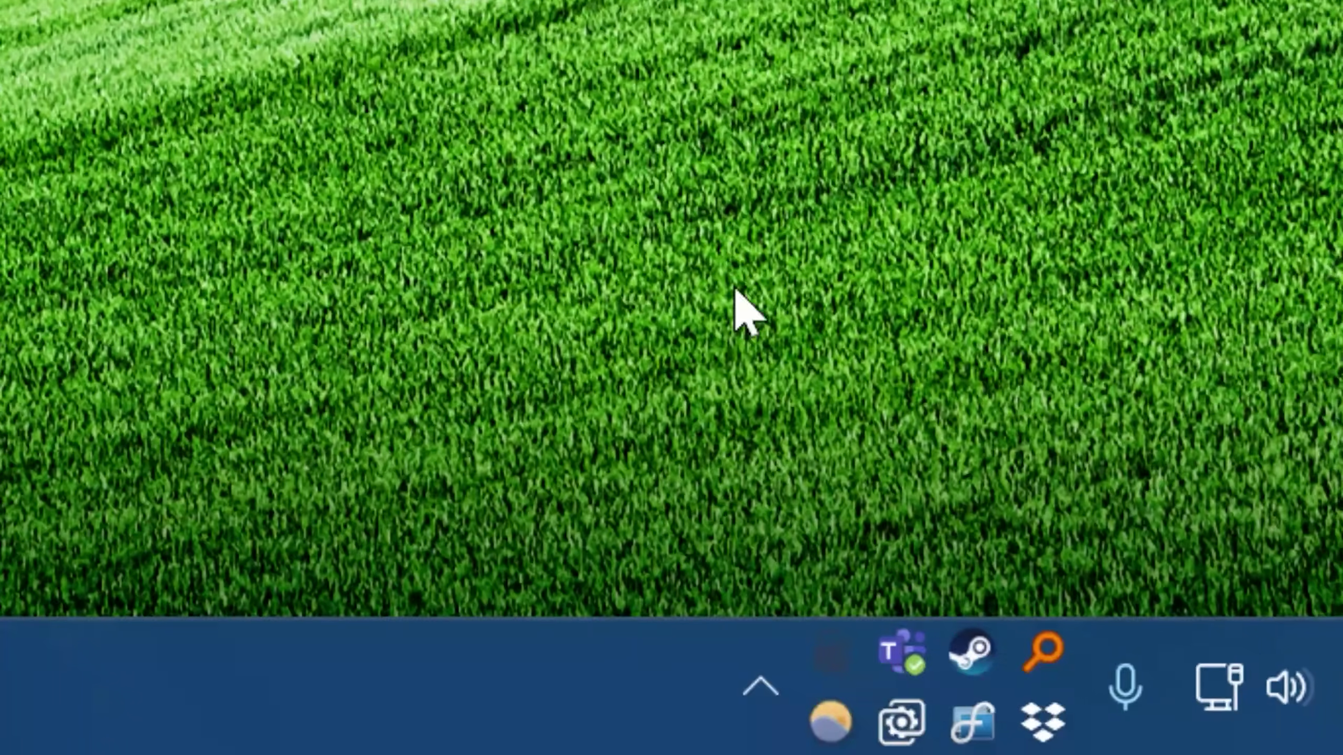
pyautogui.click(762, 727)
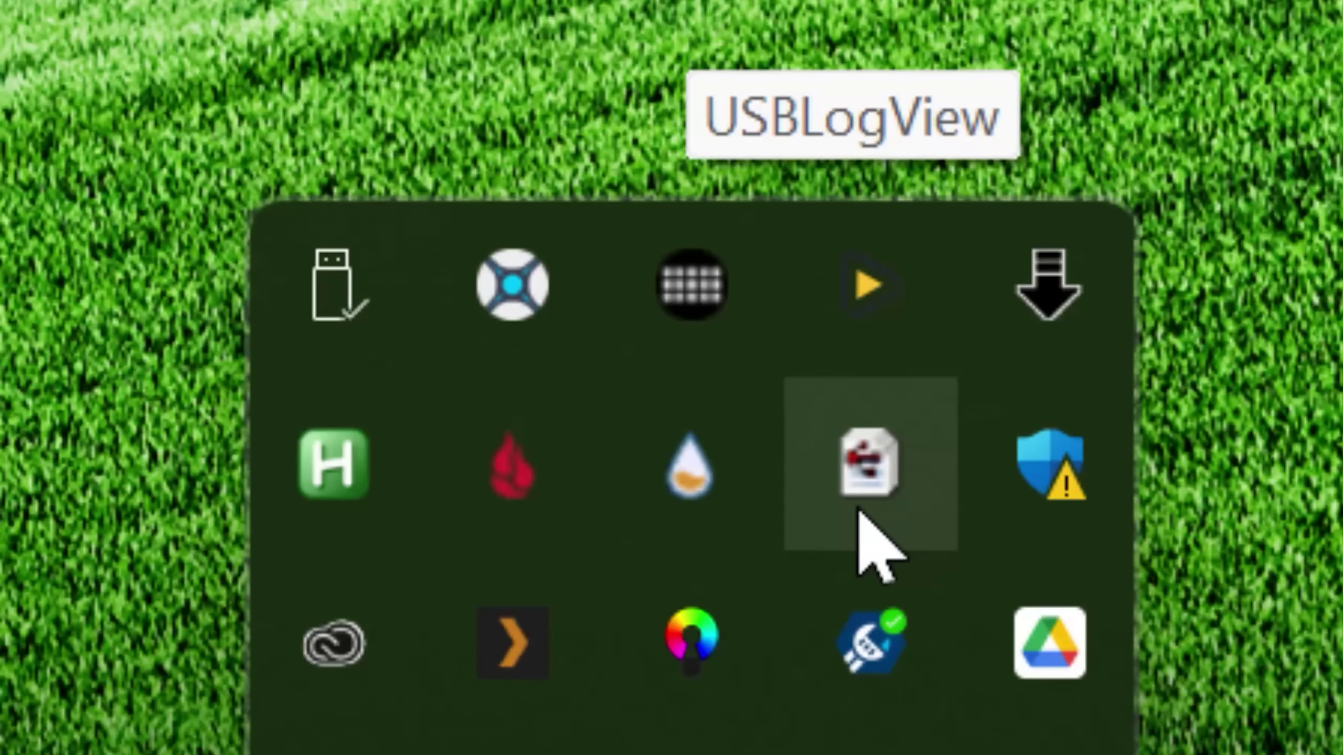
pyautogui.click(895, 515)
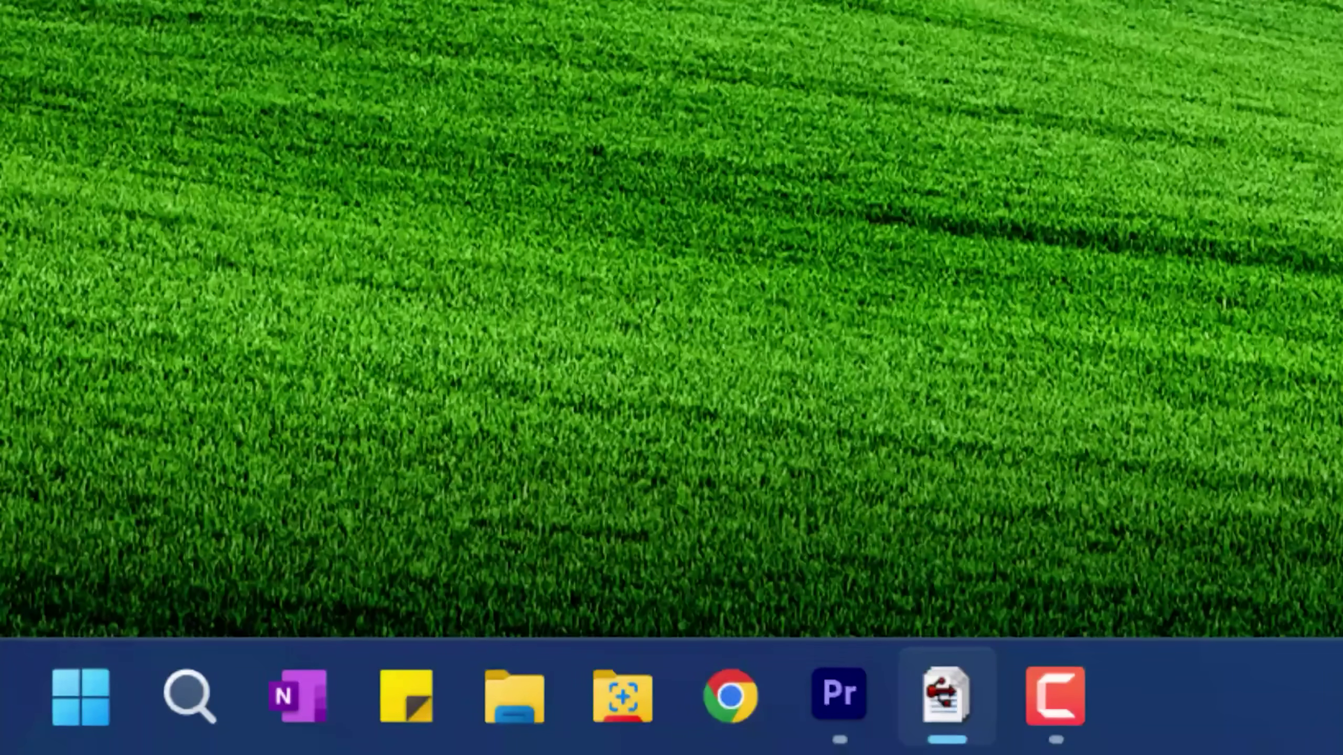
# - Open the Startup folder with the shell:startup Run command and select the USBLogView.exe shortcut
pyautogui.press('super+r')
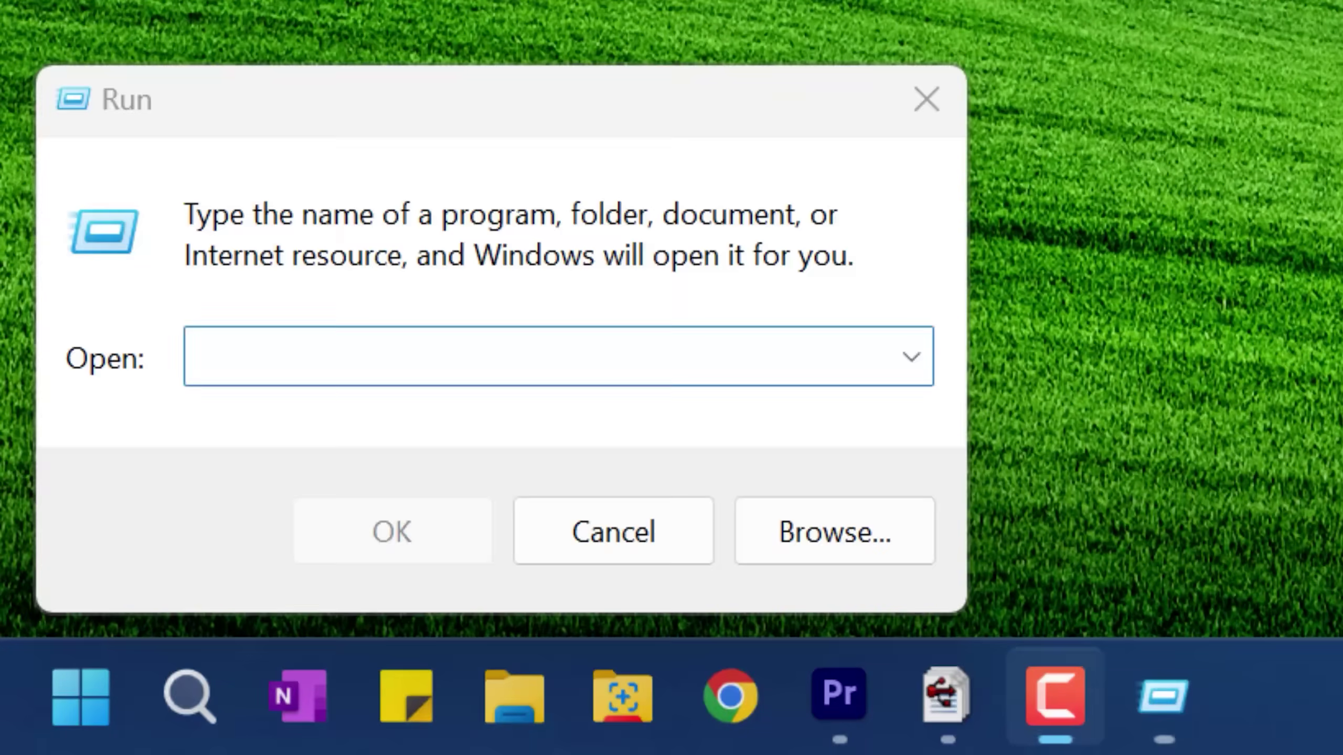
pyautogui.click(518, 357)
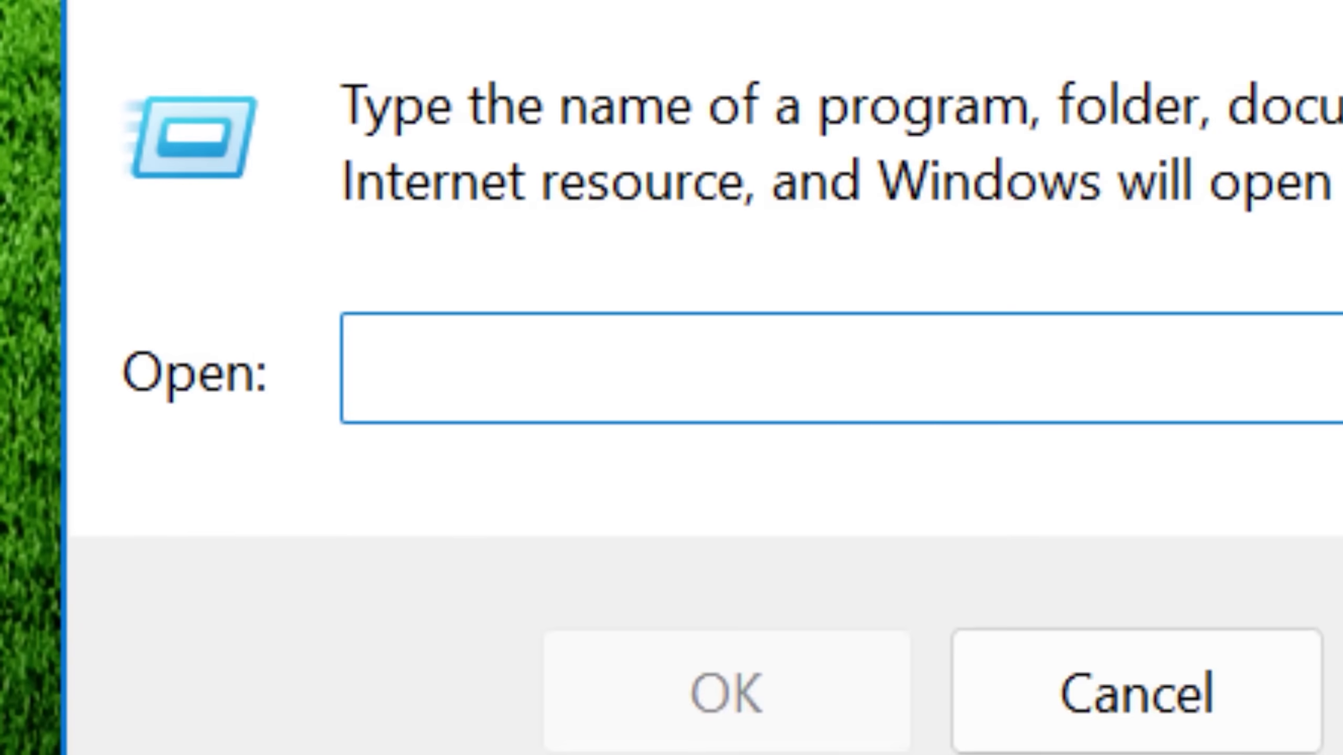
pyautogui.write('shell:startup')
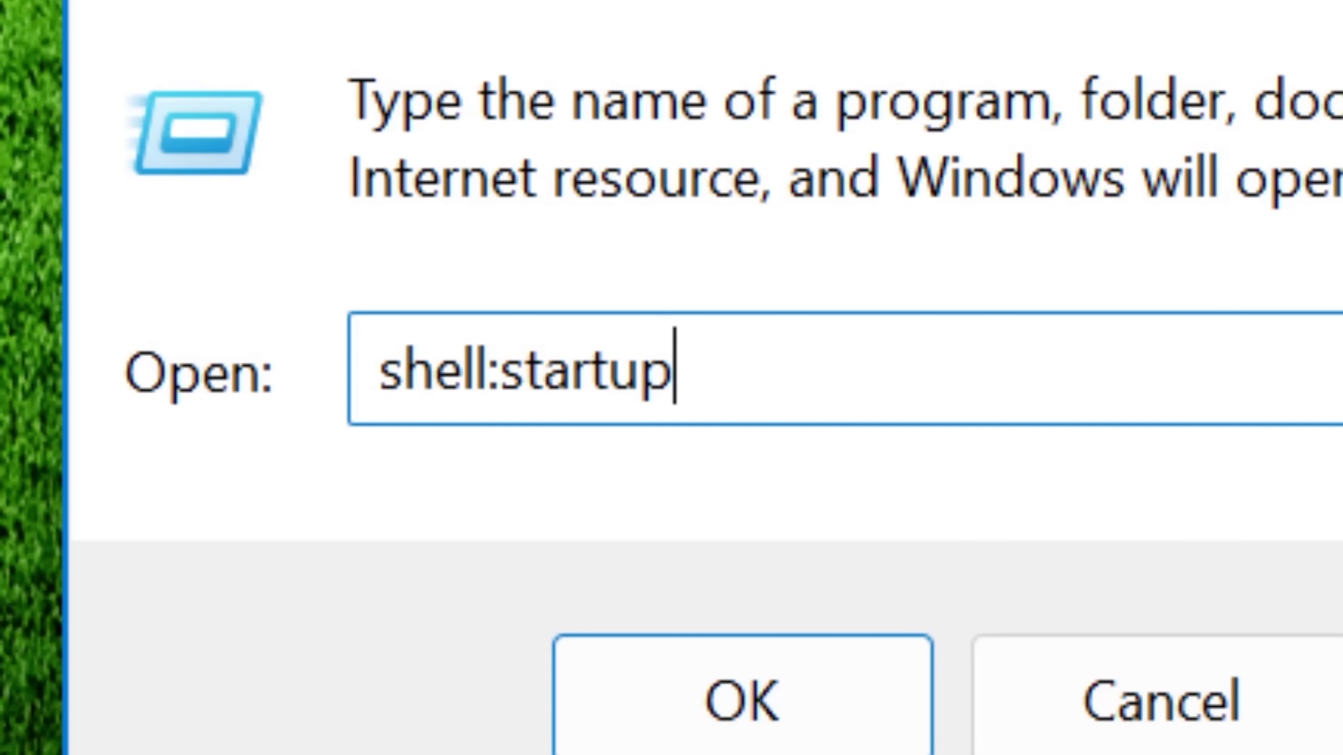
pyautogui.click(795, 700)
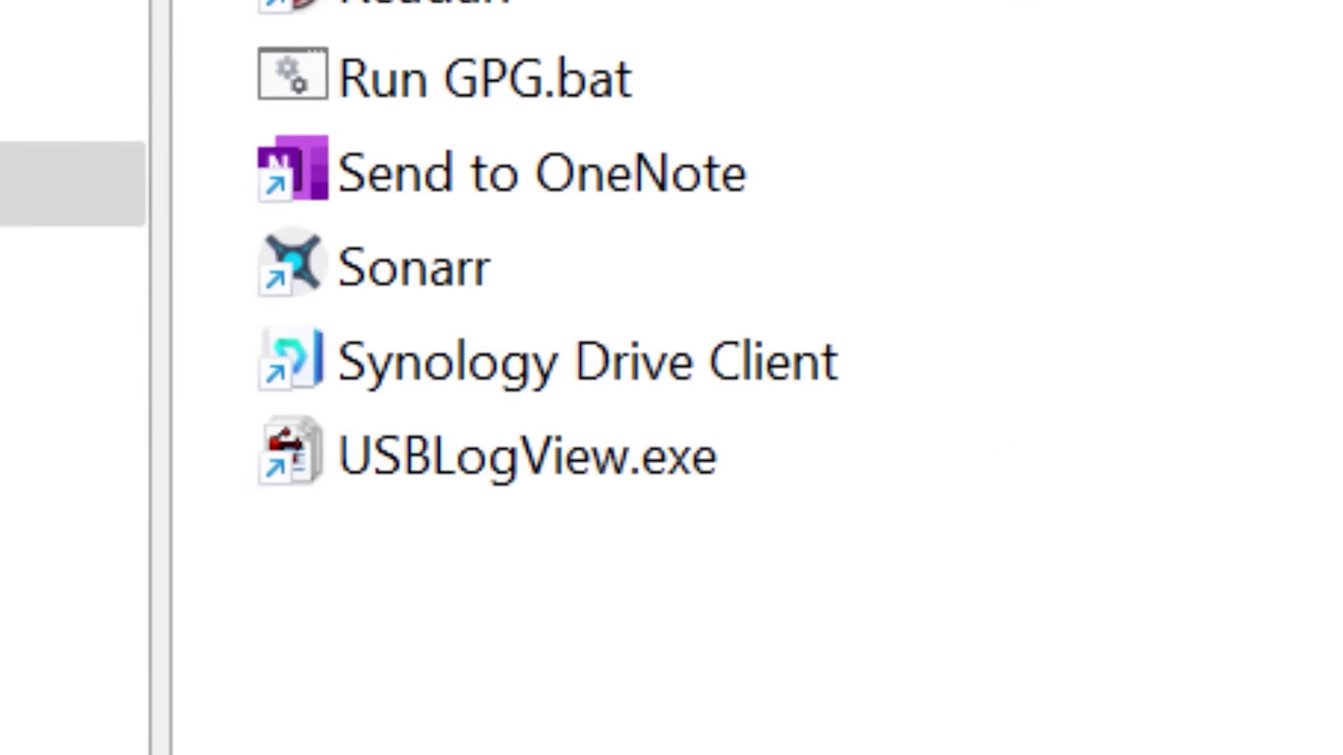
pyautogui.click(657, 472)
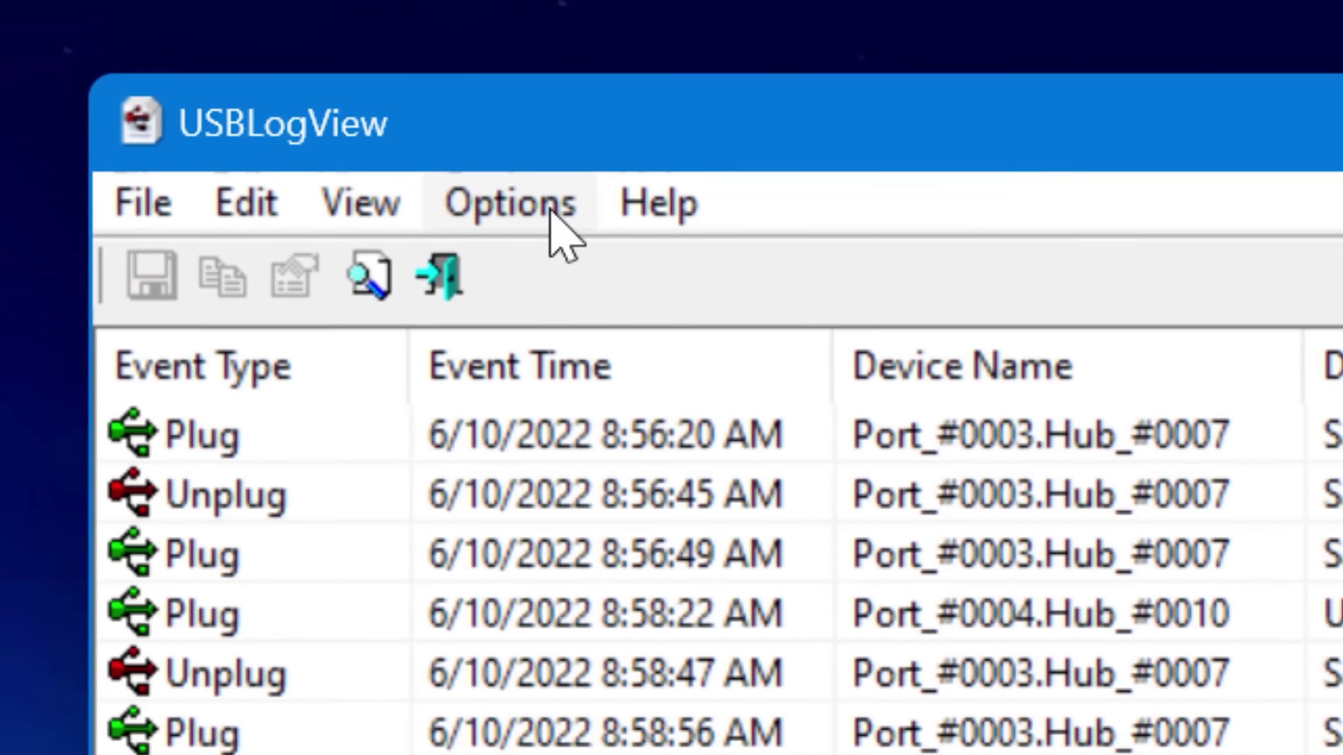
# - Show USBLogView's Options menu with Put Icon On Tray and Start As Hidden checked
pyautogui.click(481, 210)
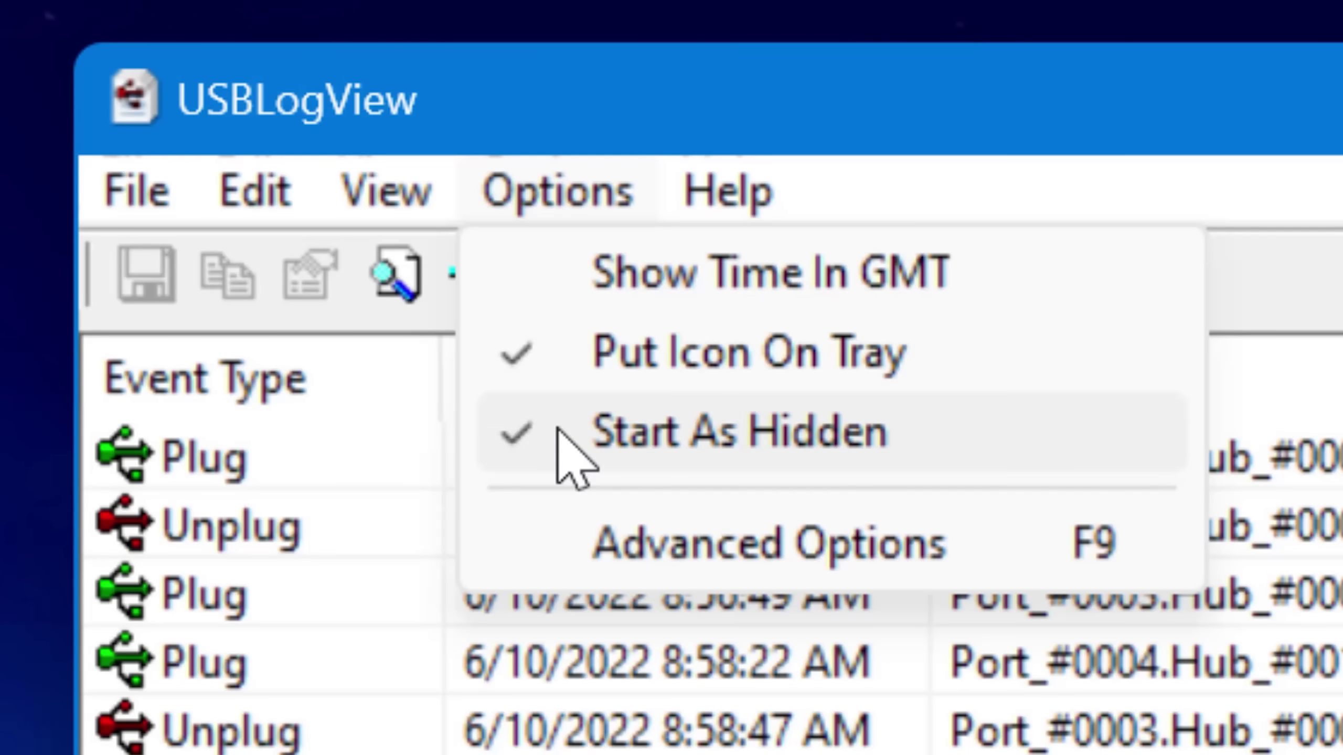
pyautogui.click(559, 191)
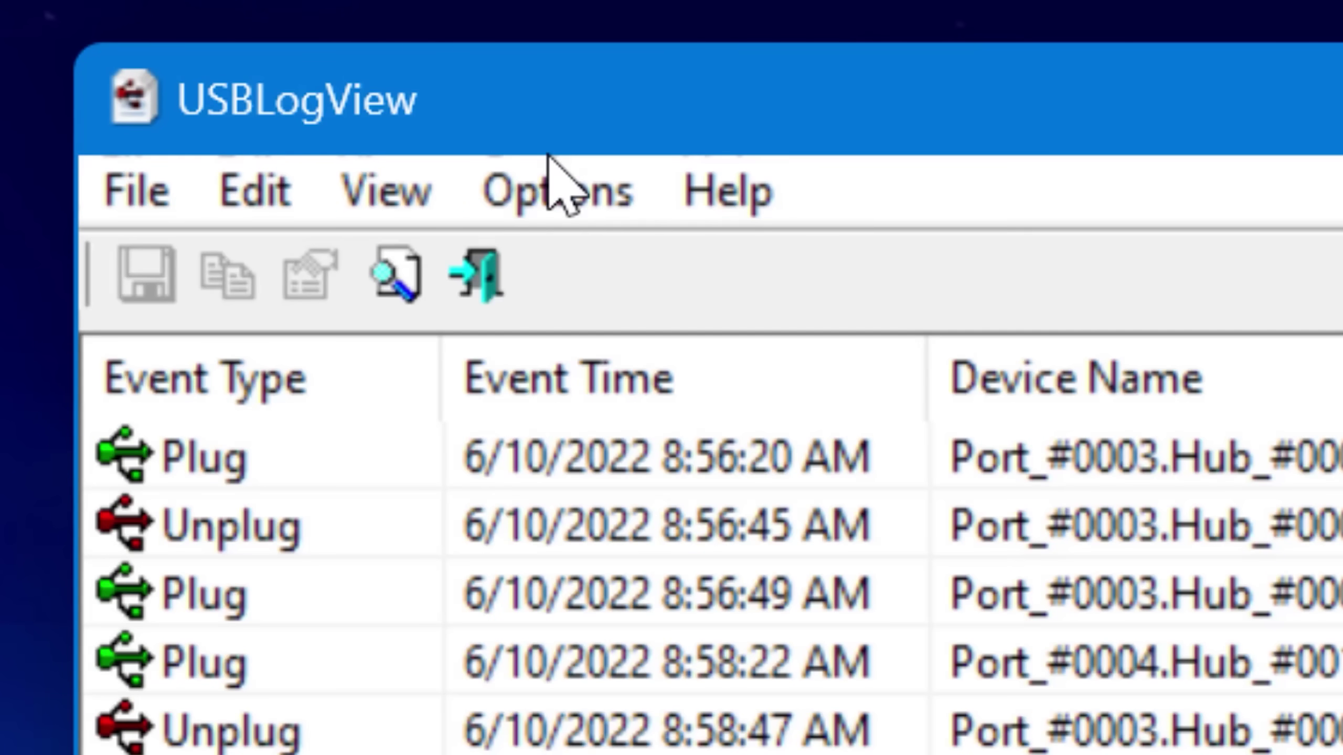
pyautogui.click(594, 210)
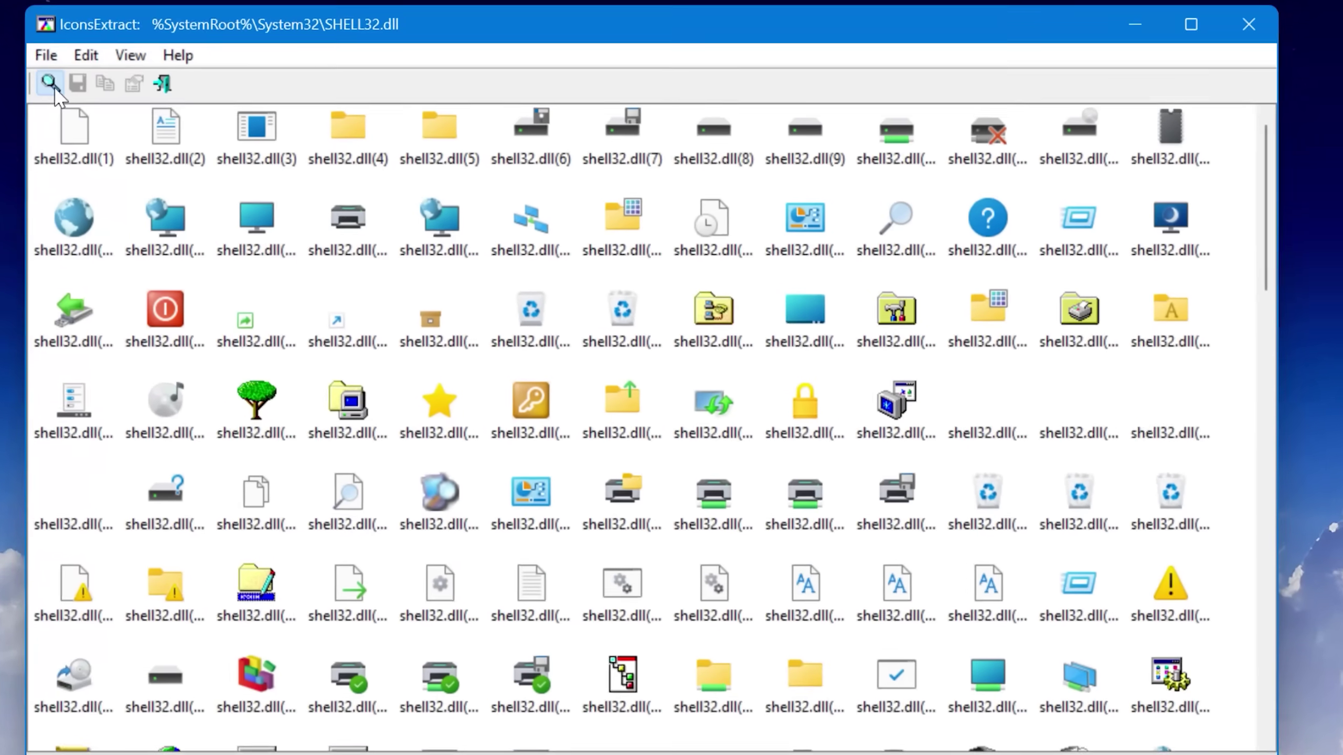
# - Open IconsExtract's Search For Icons dialog and drop down its preset scan paths
pyautogui.click(111, 106)
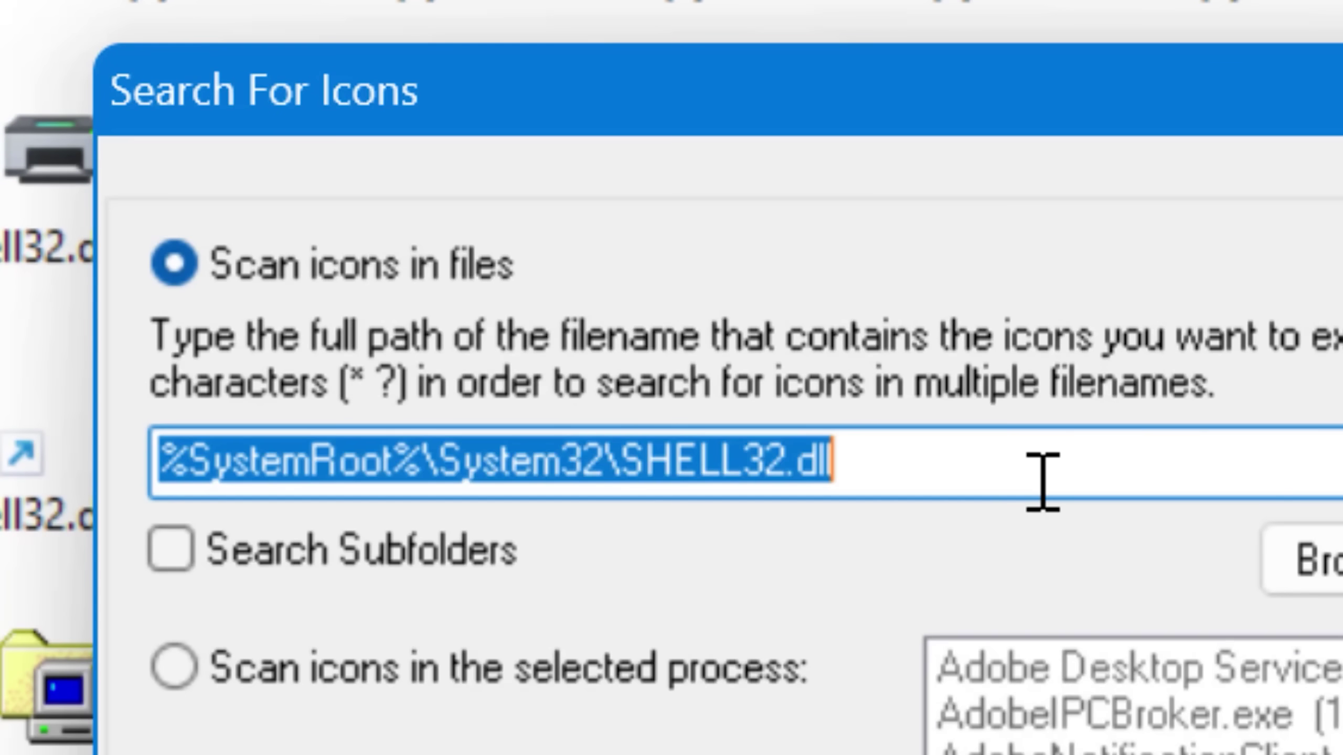
pyautogui.click(1116, 467)
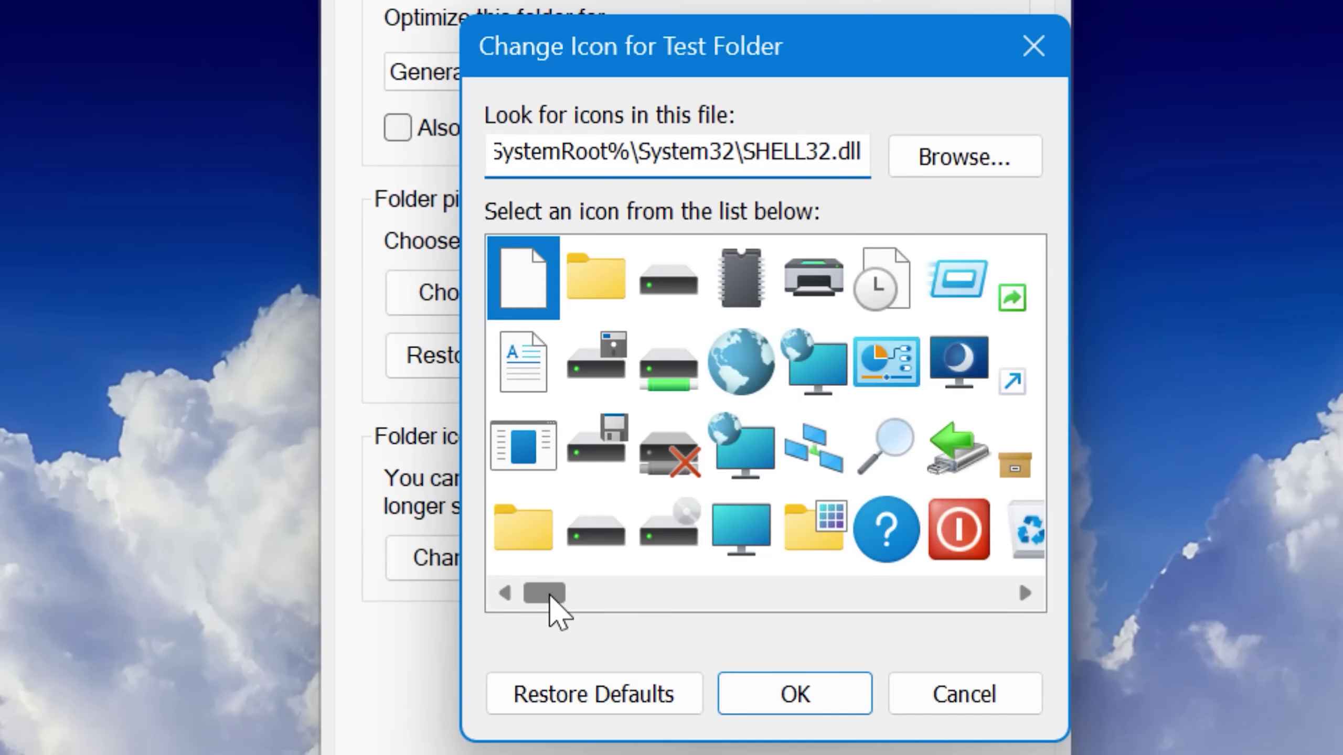
pyautogui.moveTo(548, 595)
pyautogui.mouseDown()
pyautogui.moveTo(996, 603)
pyautogui.moveTo(511, 608)
pyautogui.mouseUp()
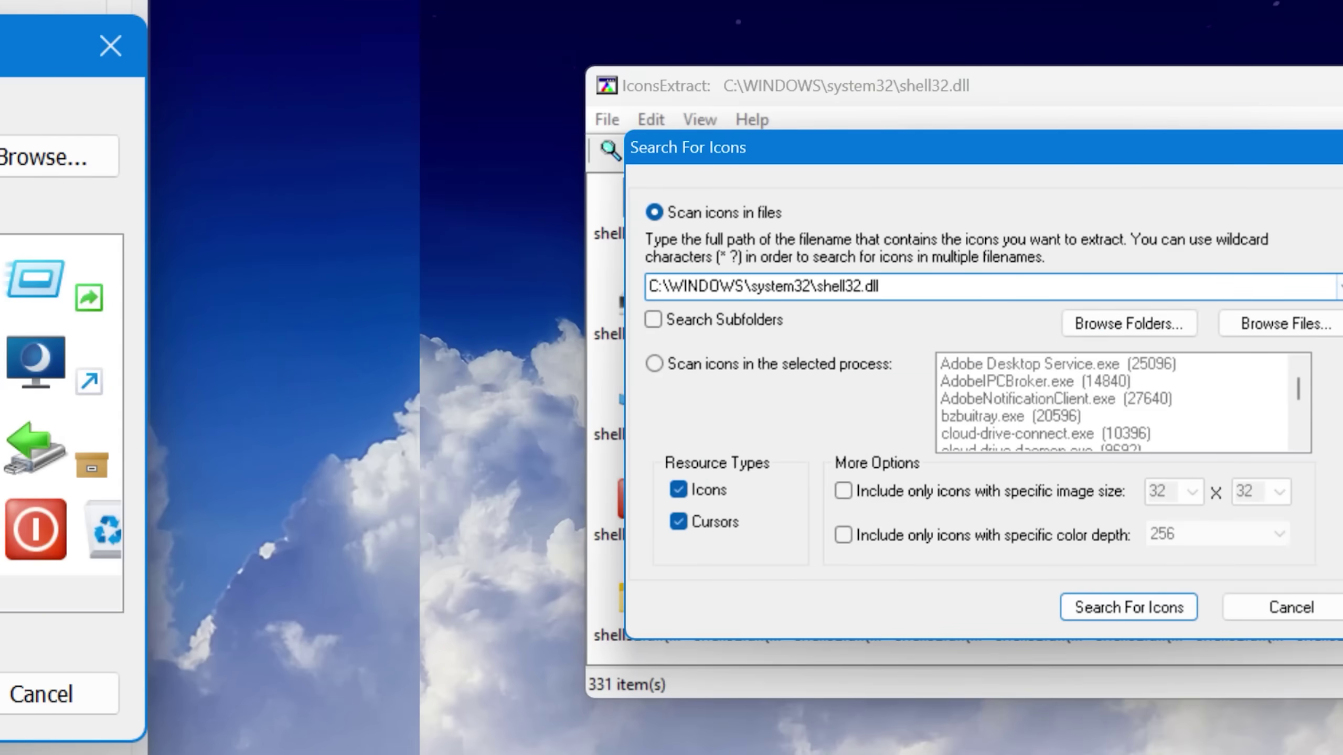
pyautogui.click(942, 287)
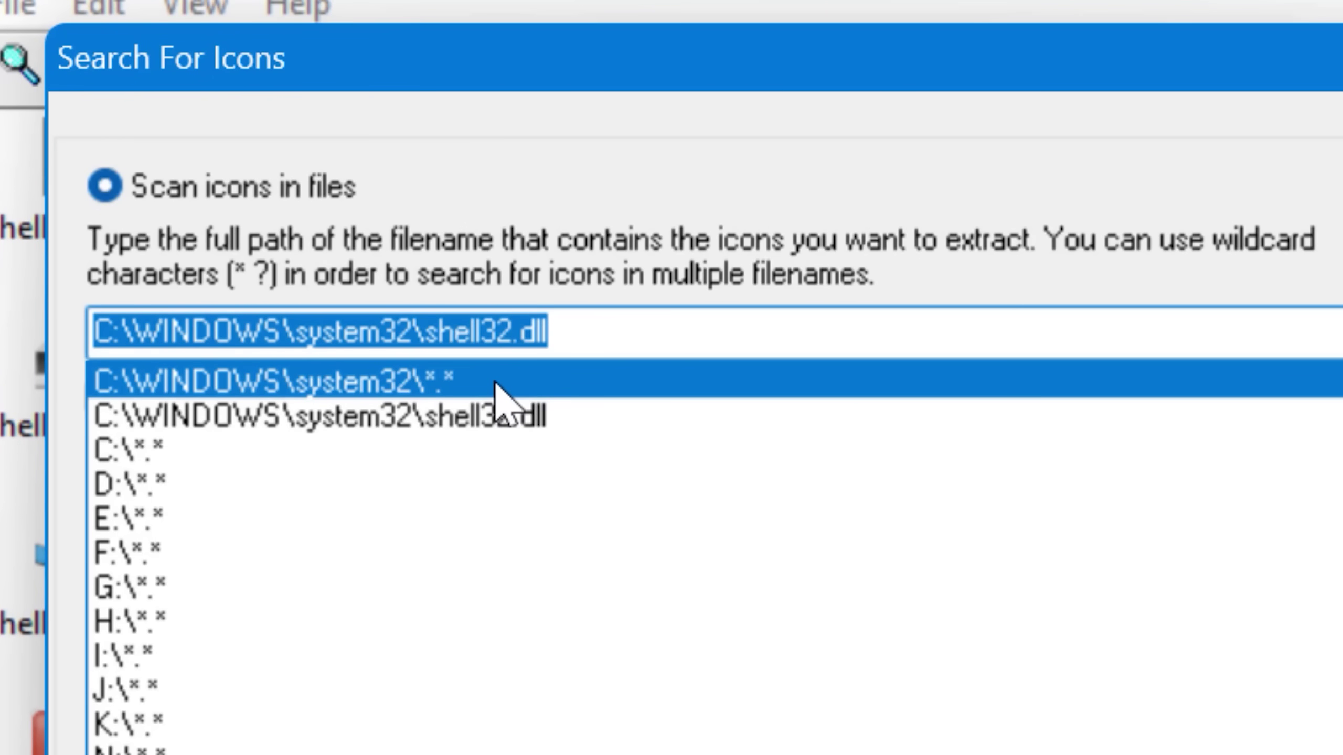
# - Scan C:\WINDOWS\system32\*.* with Search Subfolders on, extracting 5370 icons
pyautogui.click(502, 383)
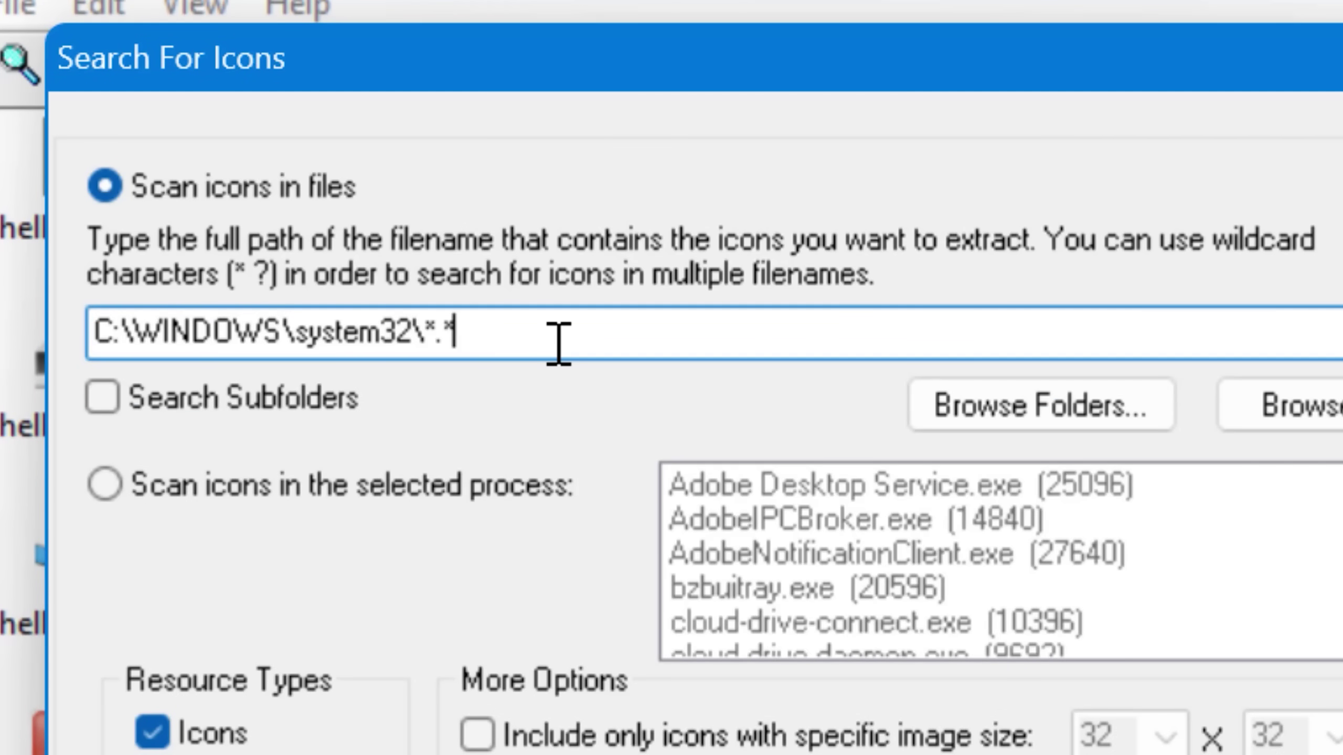
pyautogui.click(316, 430)
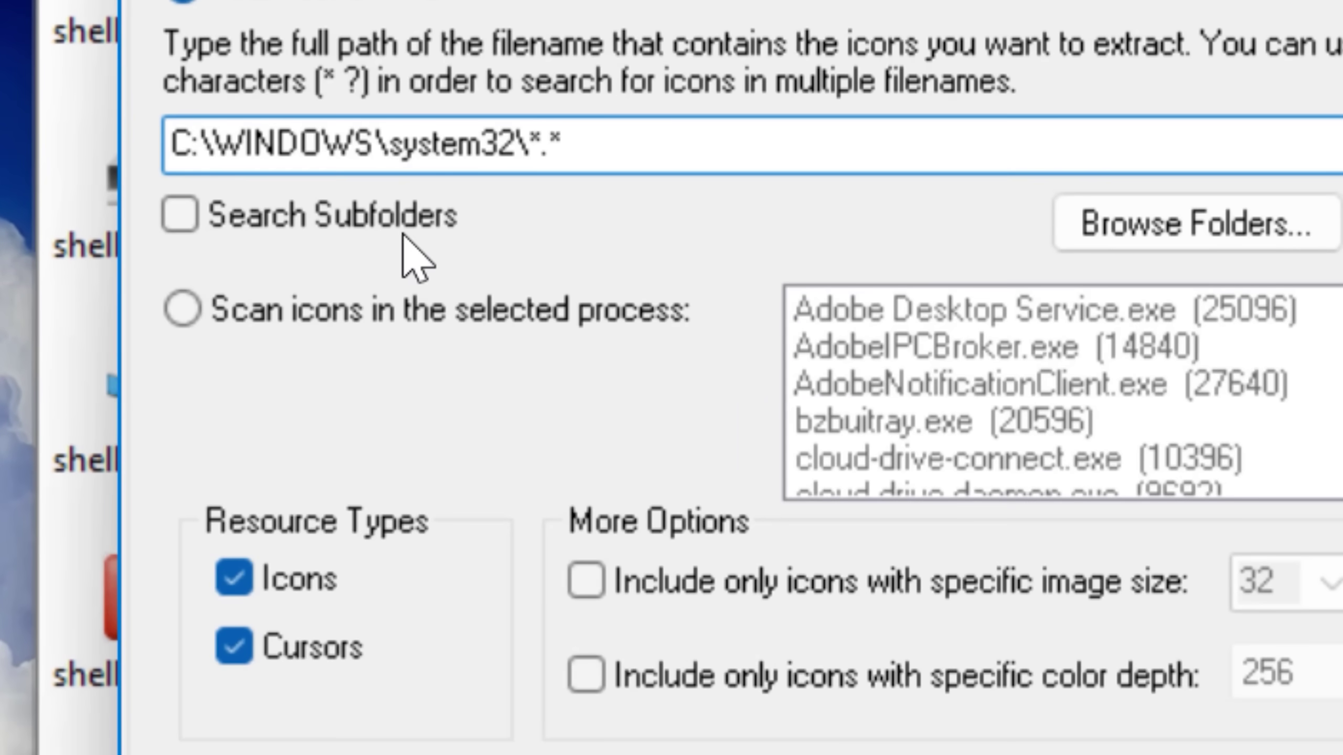
pyautogui.click(412, 253)
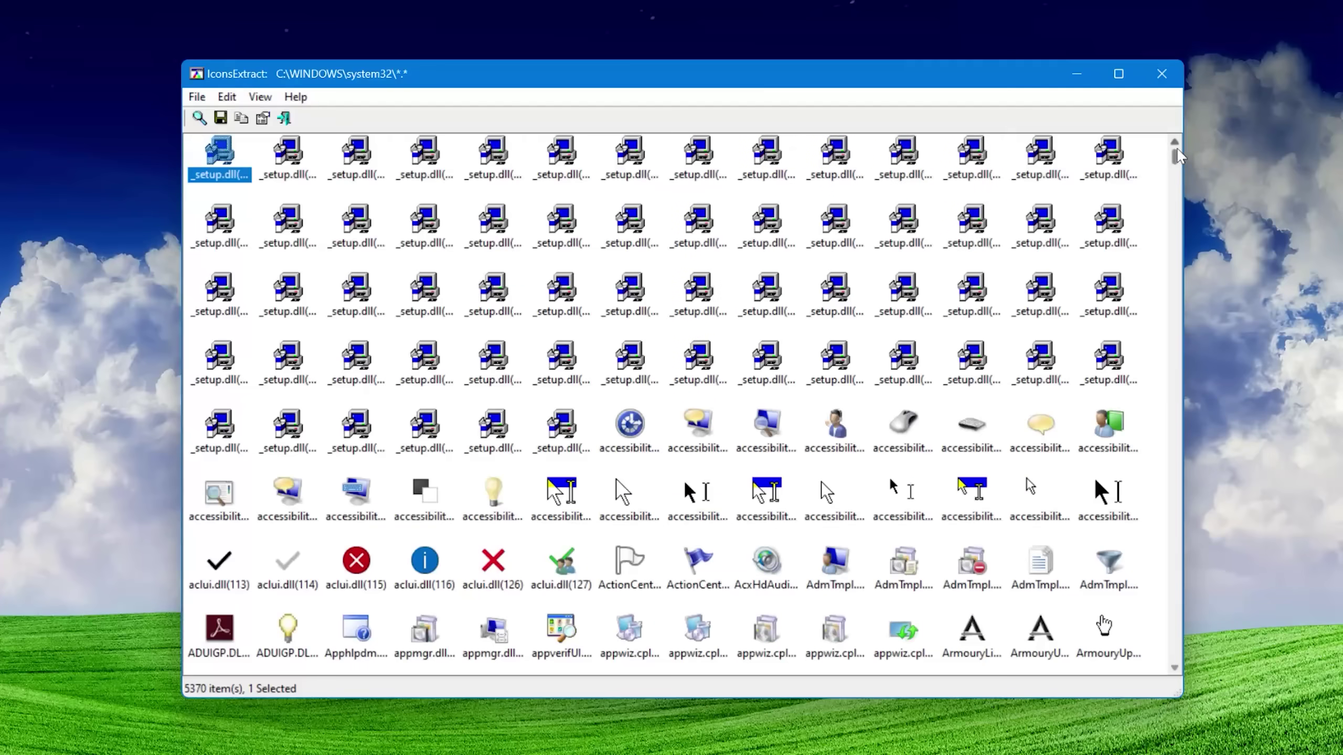
pyautogui.scroll(-2, 1180, 171)
pyautogui.scroll(-5, 1180, 171)
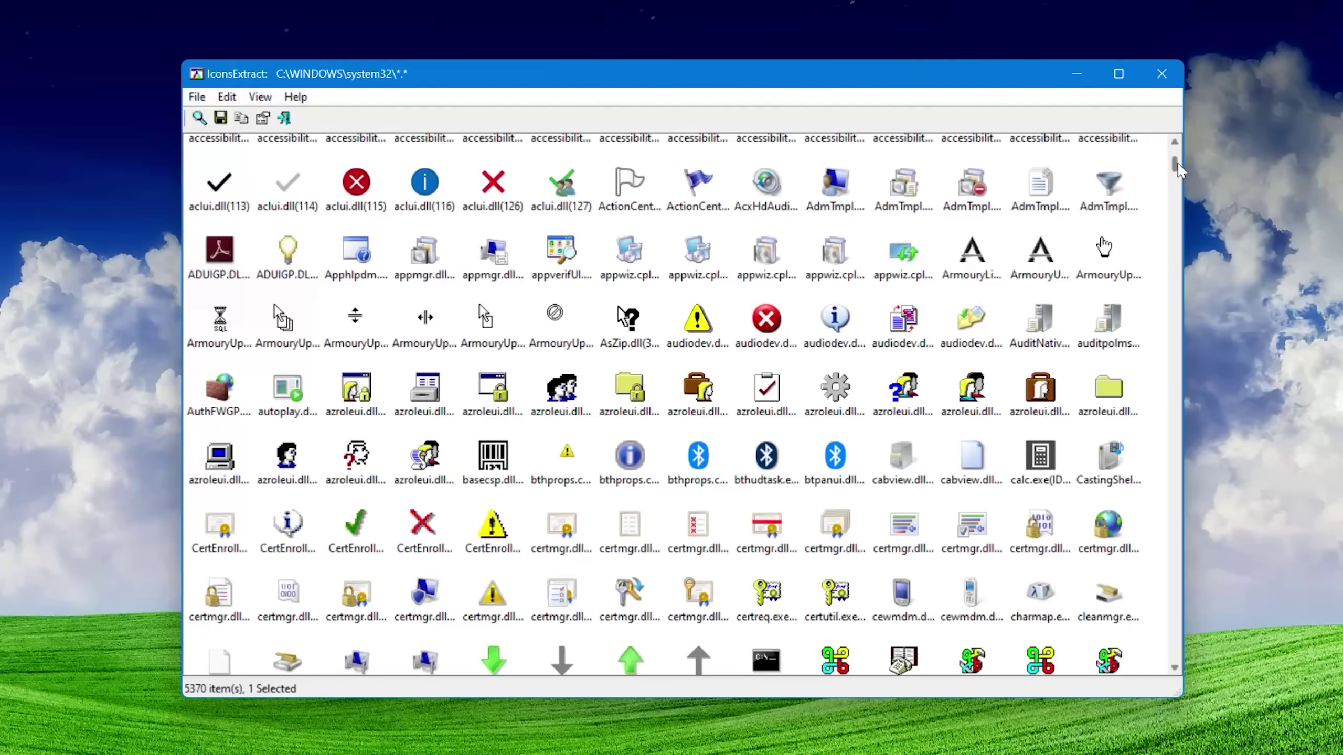
pyautogui.scroll(-1, 1179, 171)
pyautogui.moveTo(1180, 171); pyautogui.dragTo(1172, 284)
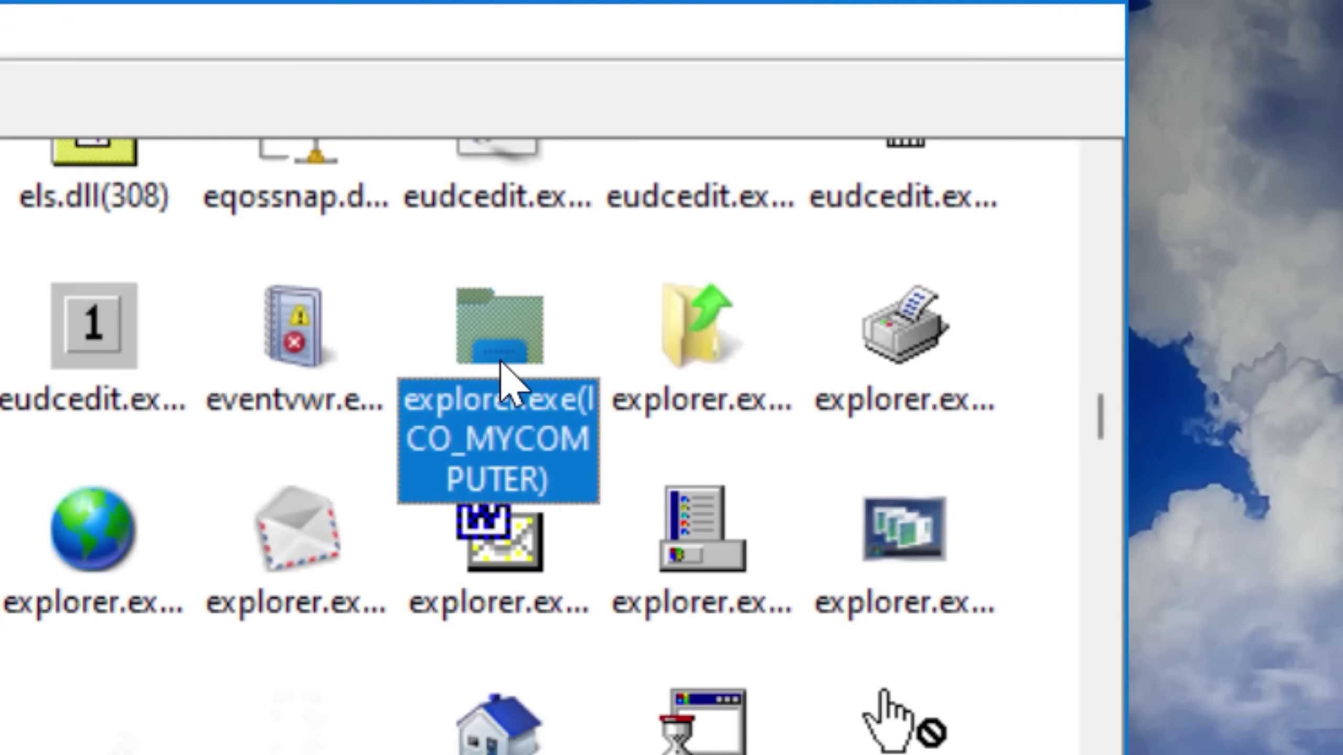
# - Save the explorer.exe ICO_MYCOMPUTER icon as explorer_ICO_MYCOMPUTER.ico and select the file in Explorer
pyautogui.rightClick(501, 358)
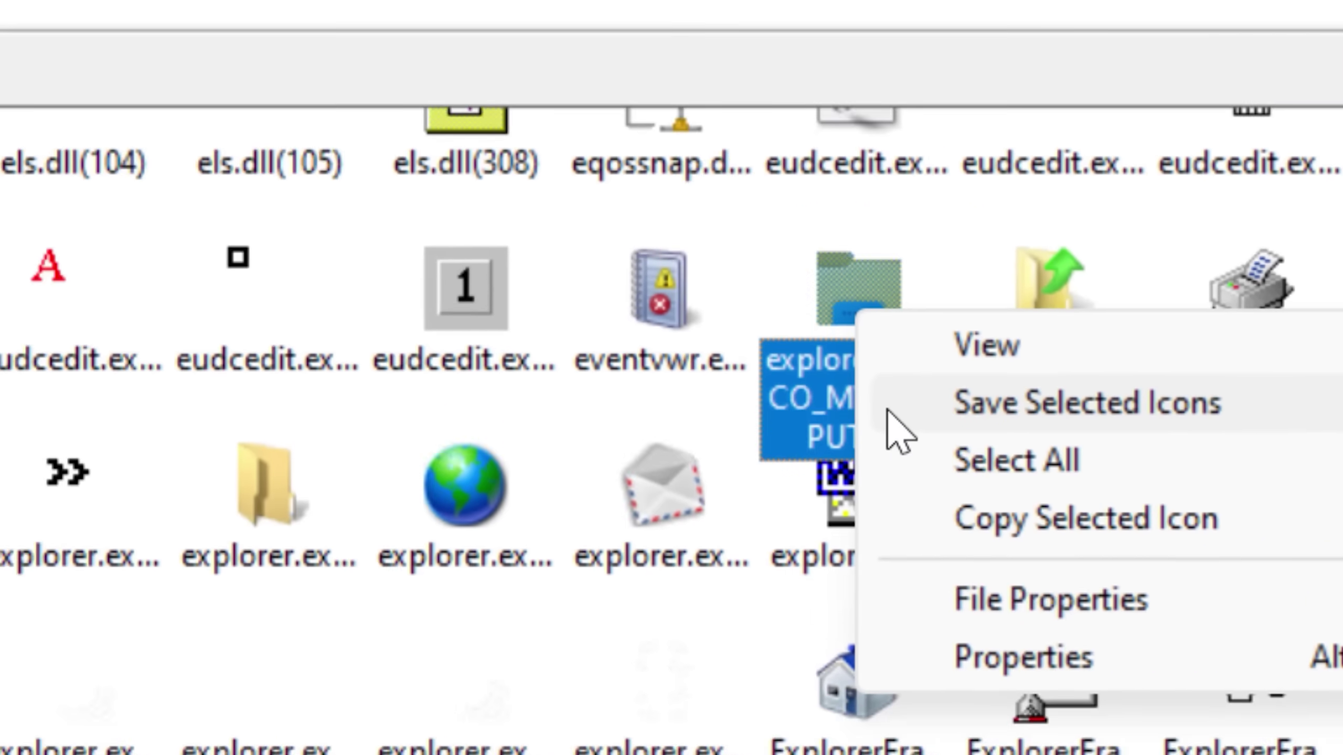
pyautogui.click(531, 453)
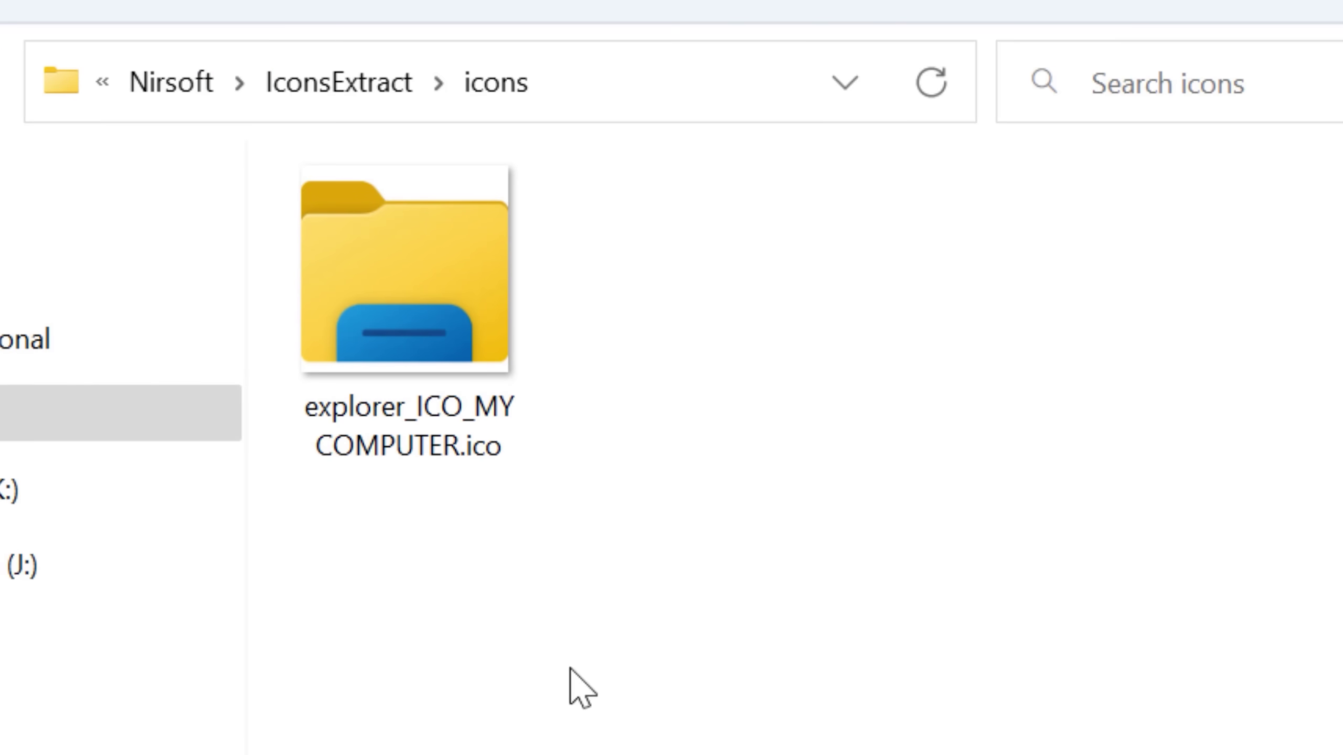
pyautogui.click(451, 317)
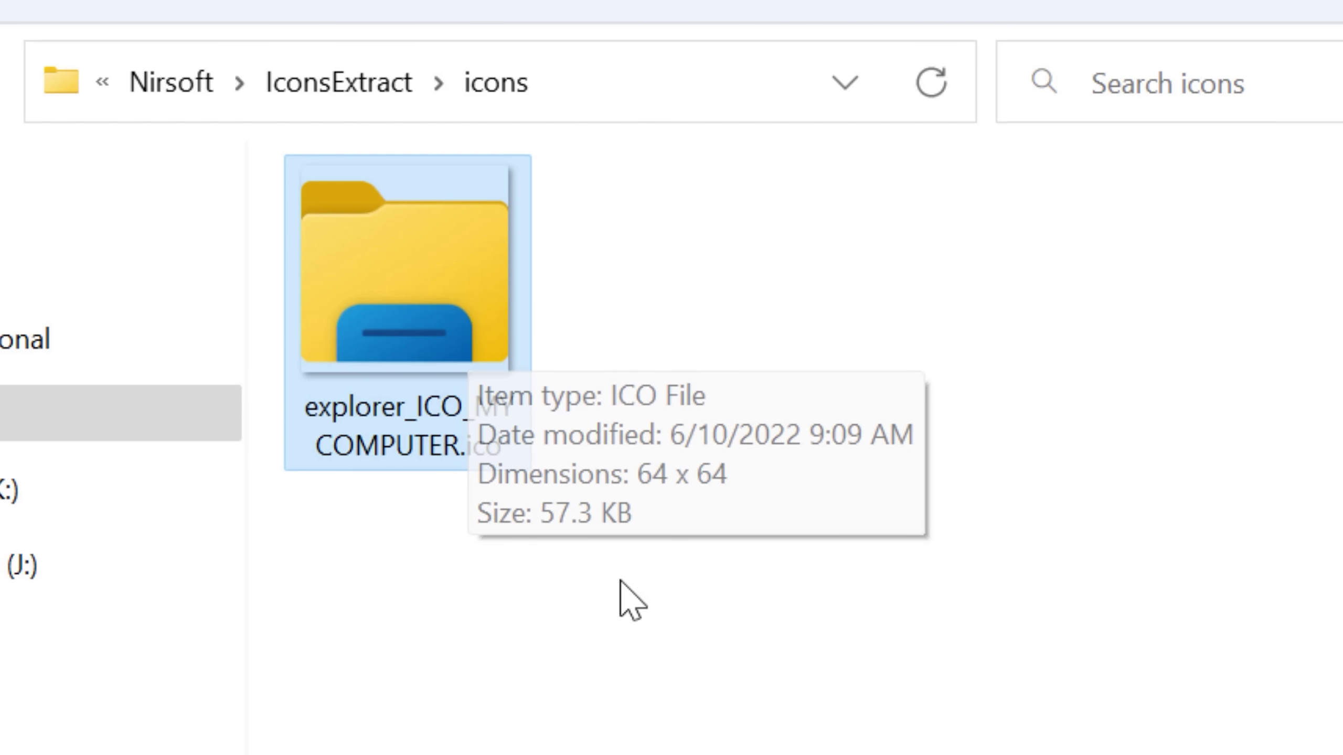
# - View the .ico file's 256, 64, 48 and 40-pixel images and bring up saving the 256x256 one
pyautogui.rightClick(470, 334)
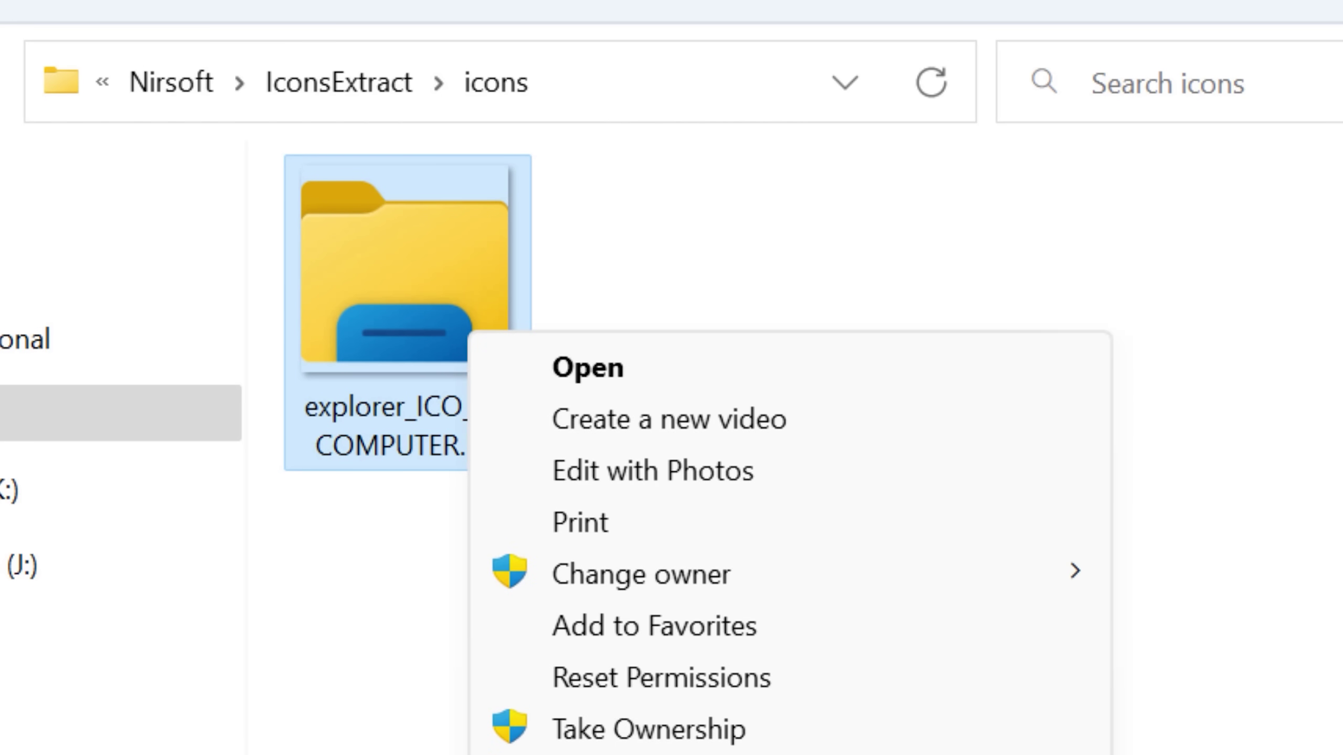
pyautogui.hotkey('alt', 'Return')
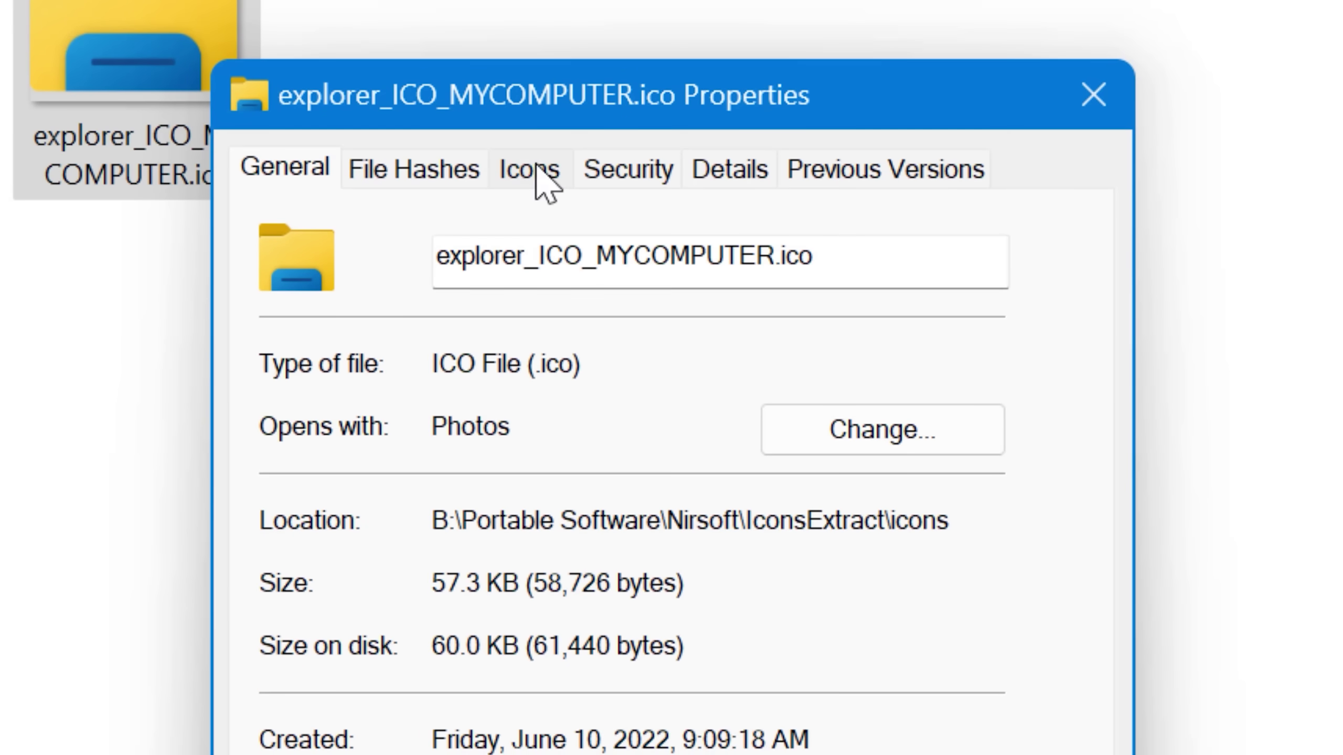
pyautogui.click(536, 171)
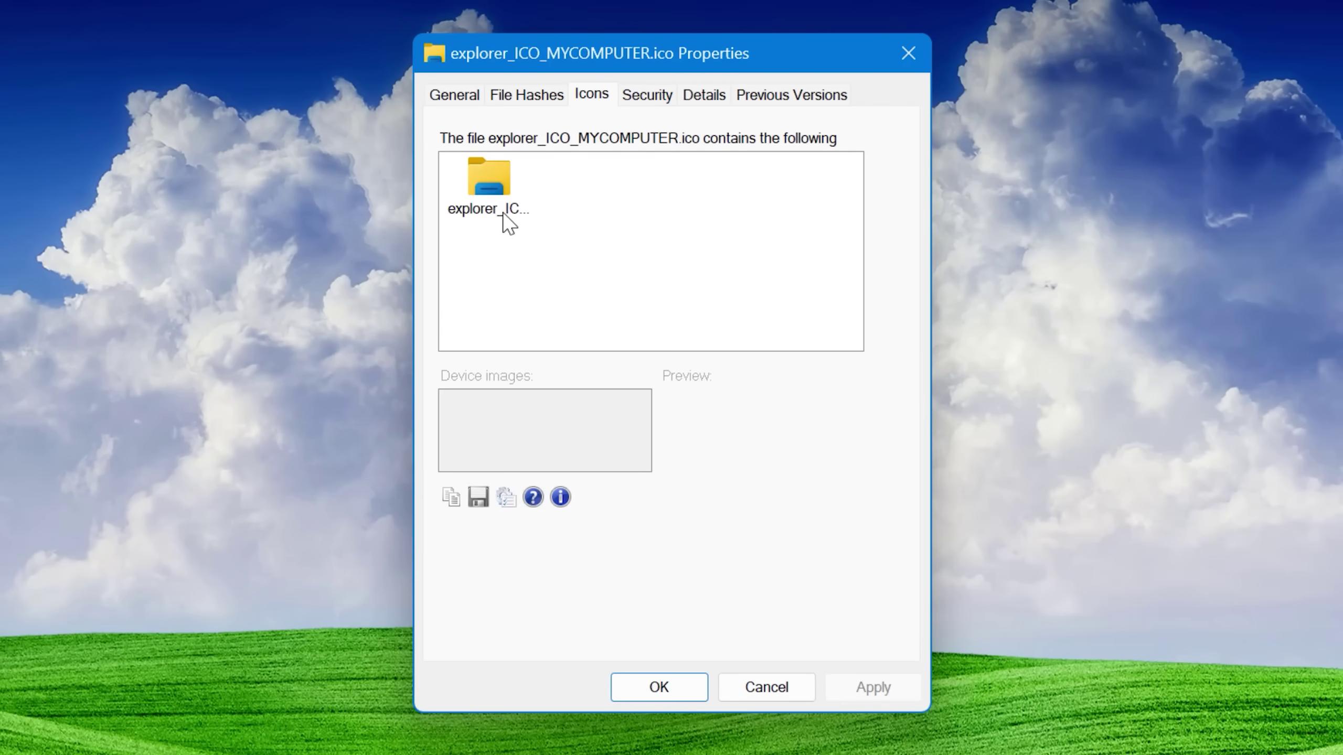
pyautogui.click(525, 222)
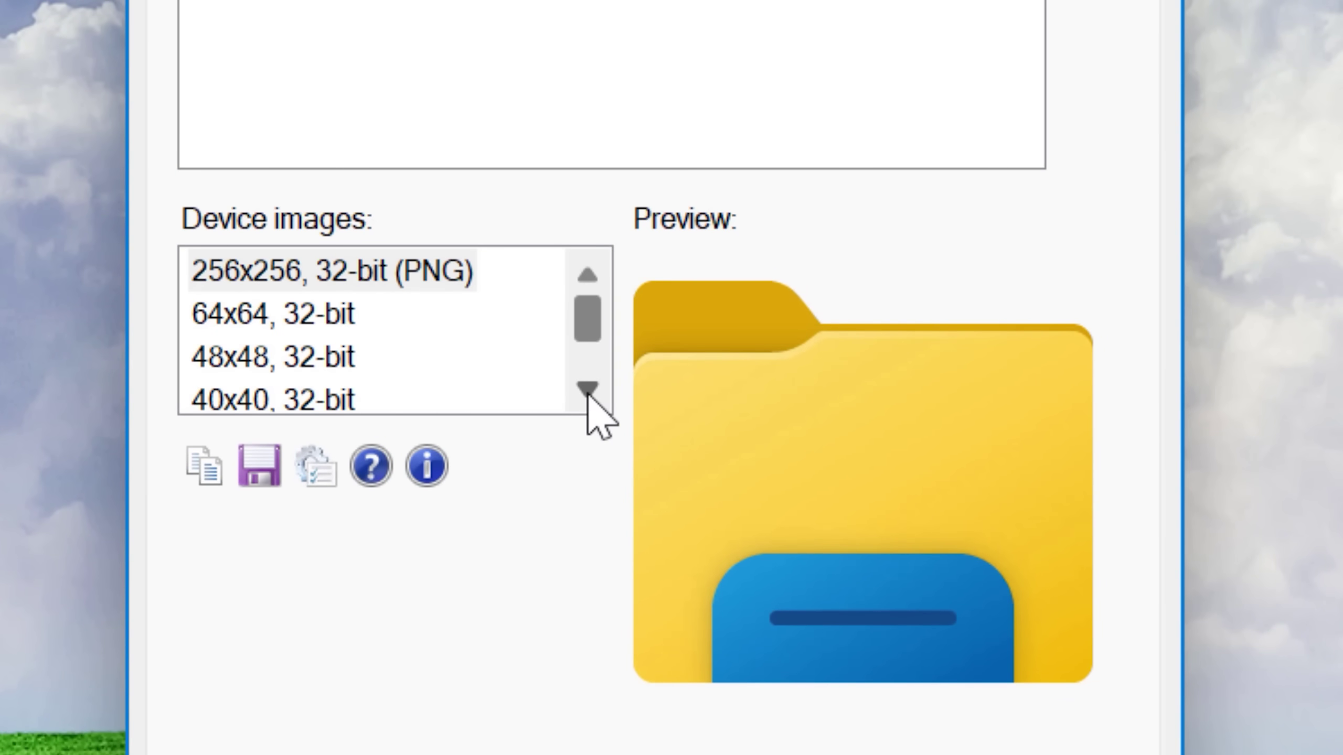
pyautogui.click(588, 391)
pyautogui.scroll(1, 420, 315)
pyautogui.rightClick(384, 275)
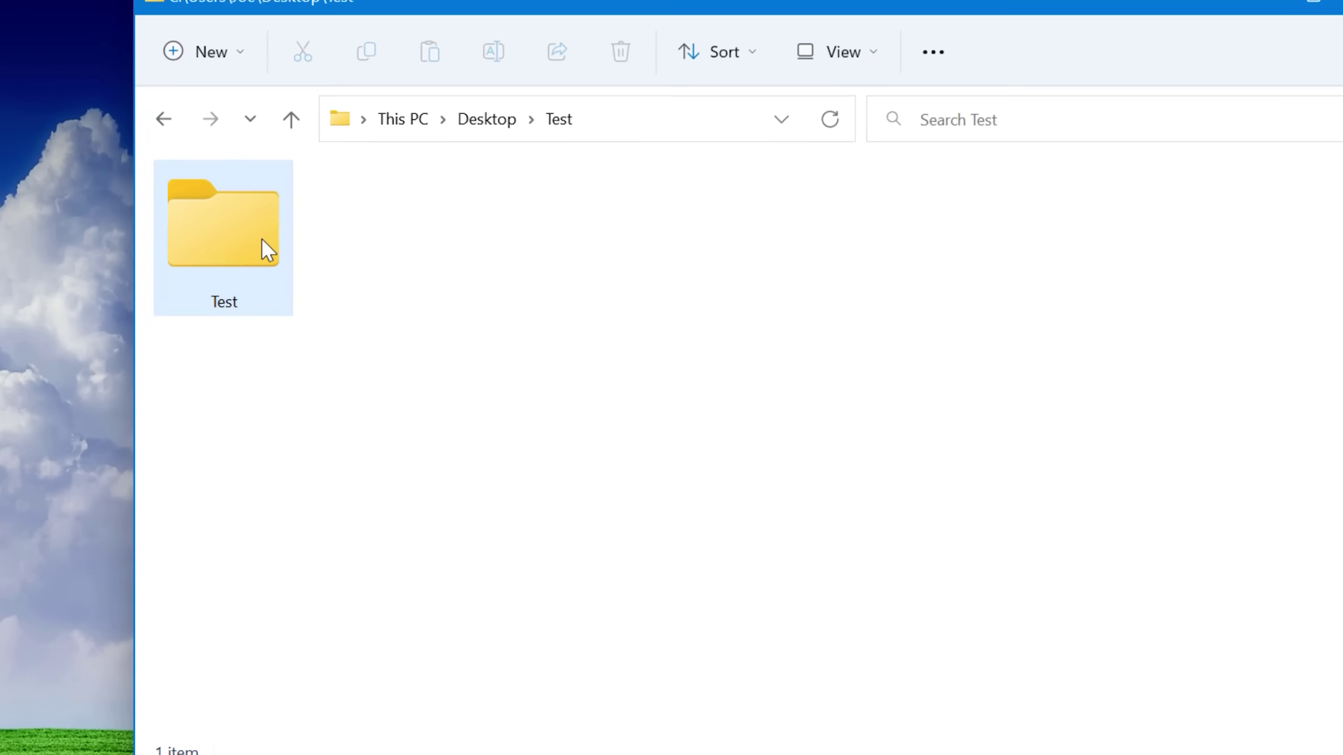
# - Show the Test folder's context menu containing the MPC-HC playlist entries
pyautogui.rightClick(270, 290)
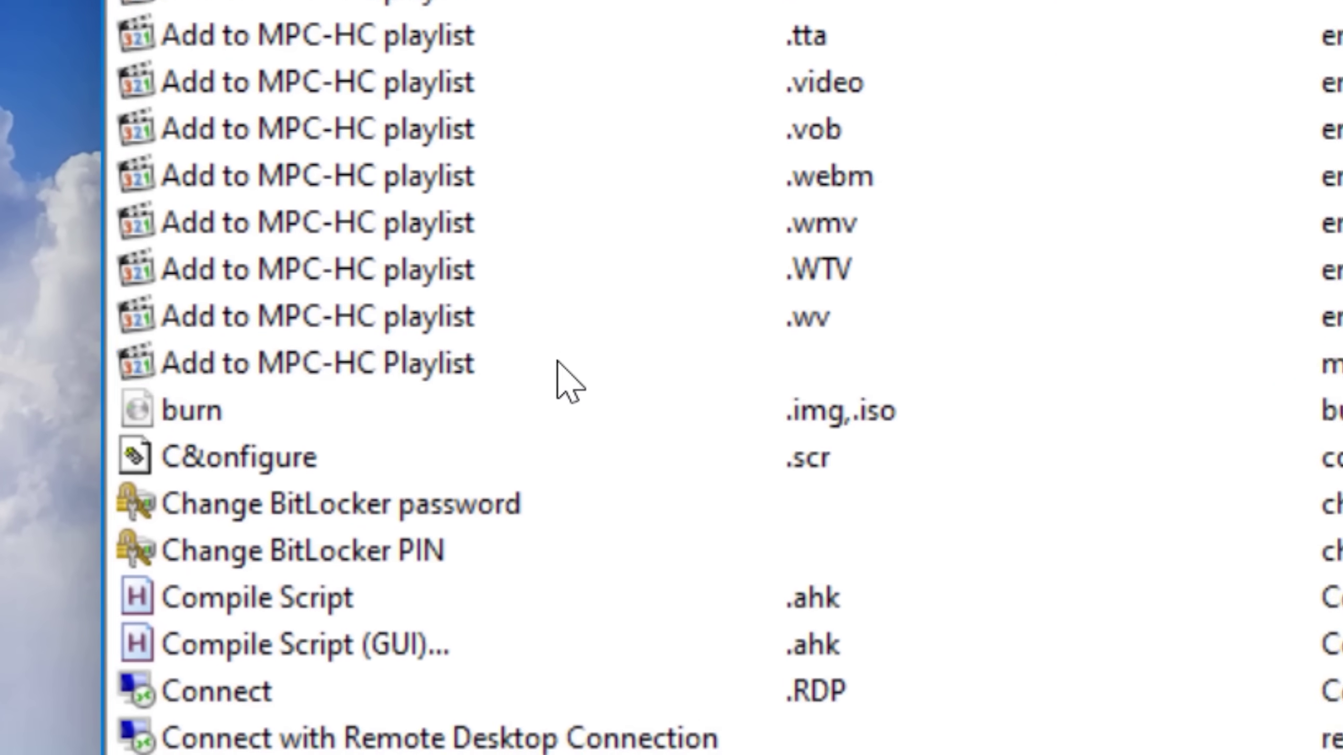
# - Select Add to MPC-HC Playlist, sort by the Disabled column, and recheck the Test folder's menu
pyautogui.click(219, 482)
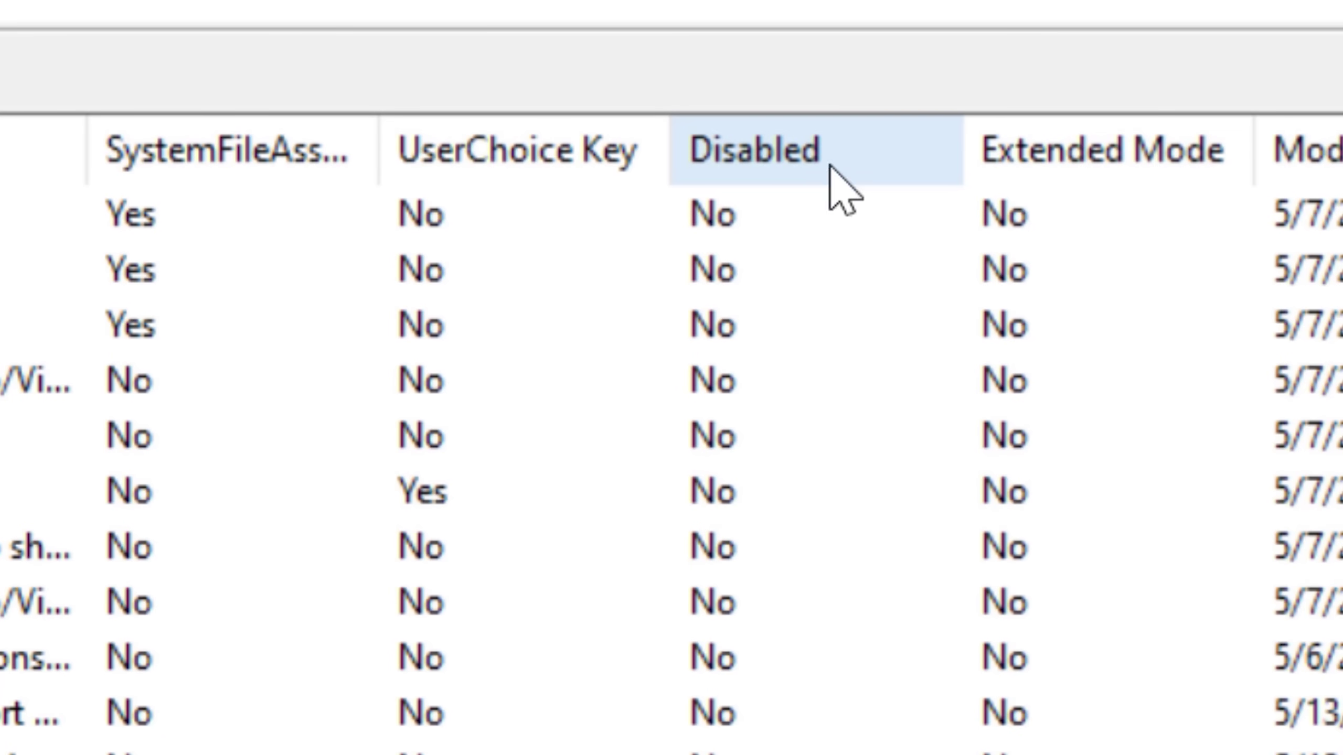
pyautogui.click(761, 173)
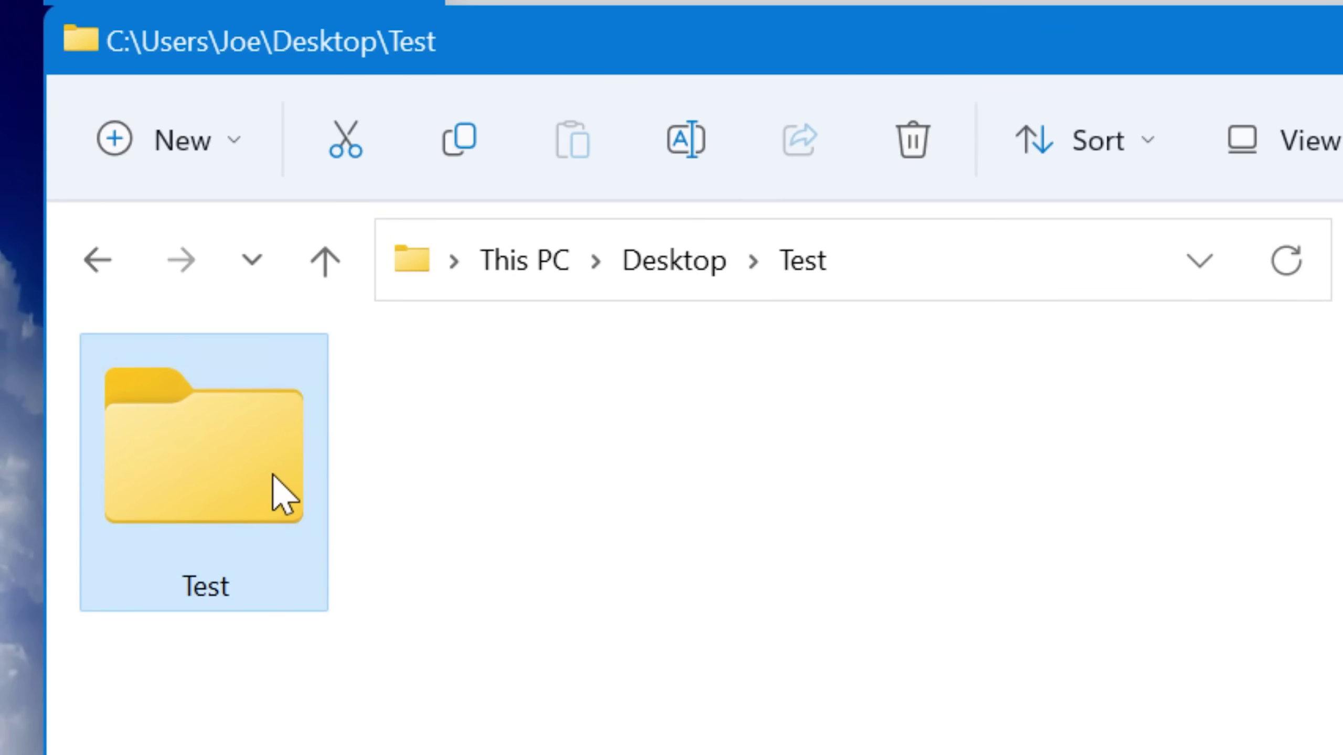
pyautogui.rightClick(280, 489)
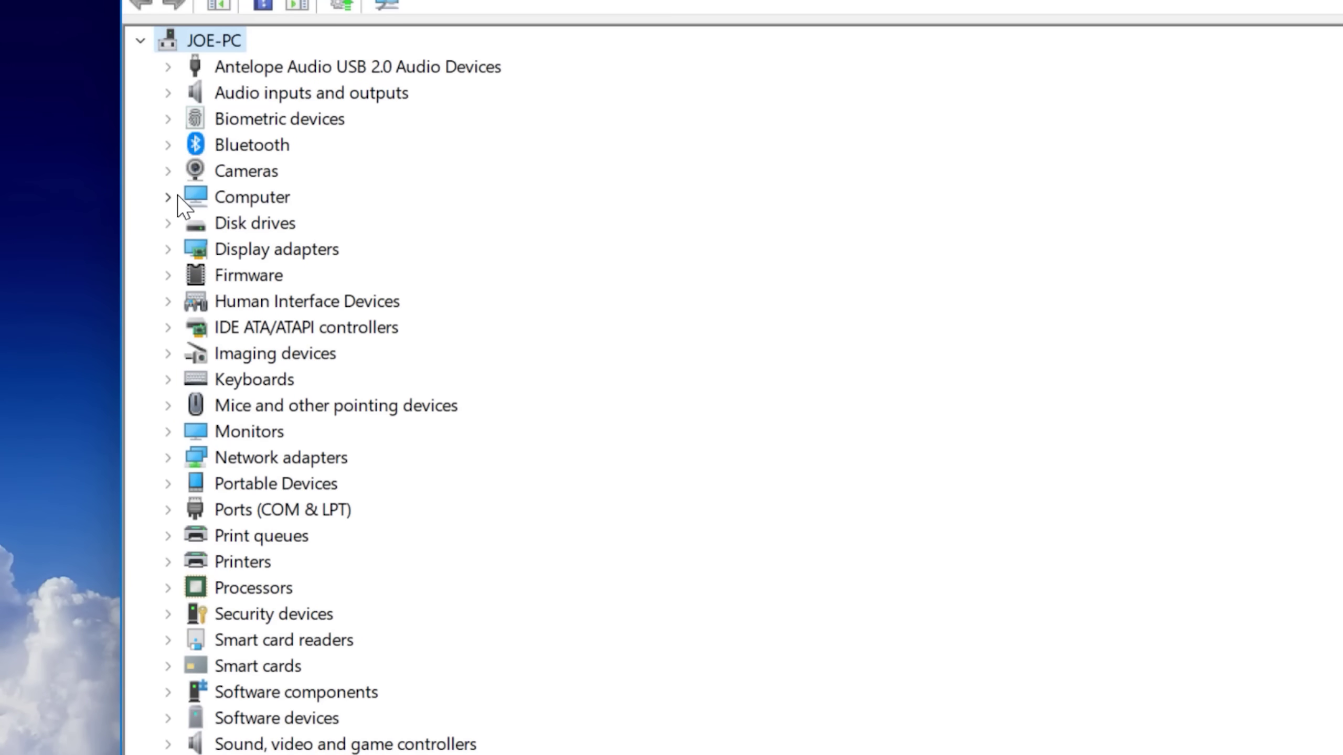
# - Expand the Computer and Bluetooth categories and view the Generic USB Hub's Details property list
pyautogui.click(169, 197)
pyautogui.click(169, 197)
pyautogui.click(170, 143)
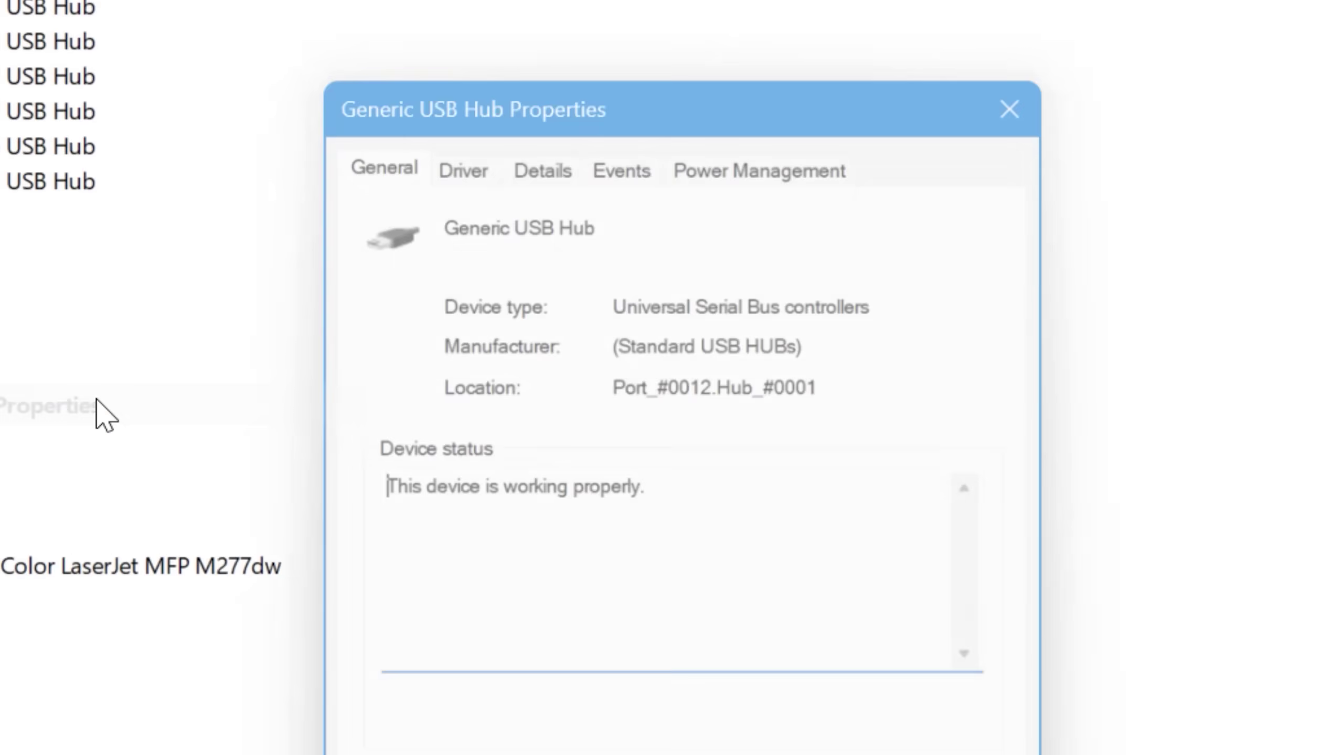
pyautogui.click(504, 155)
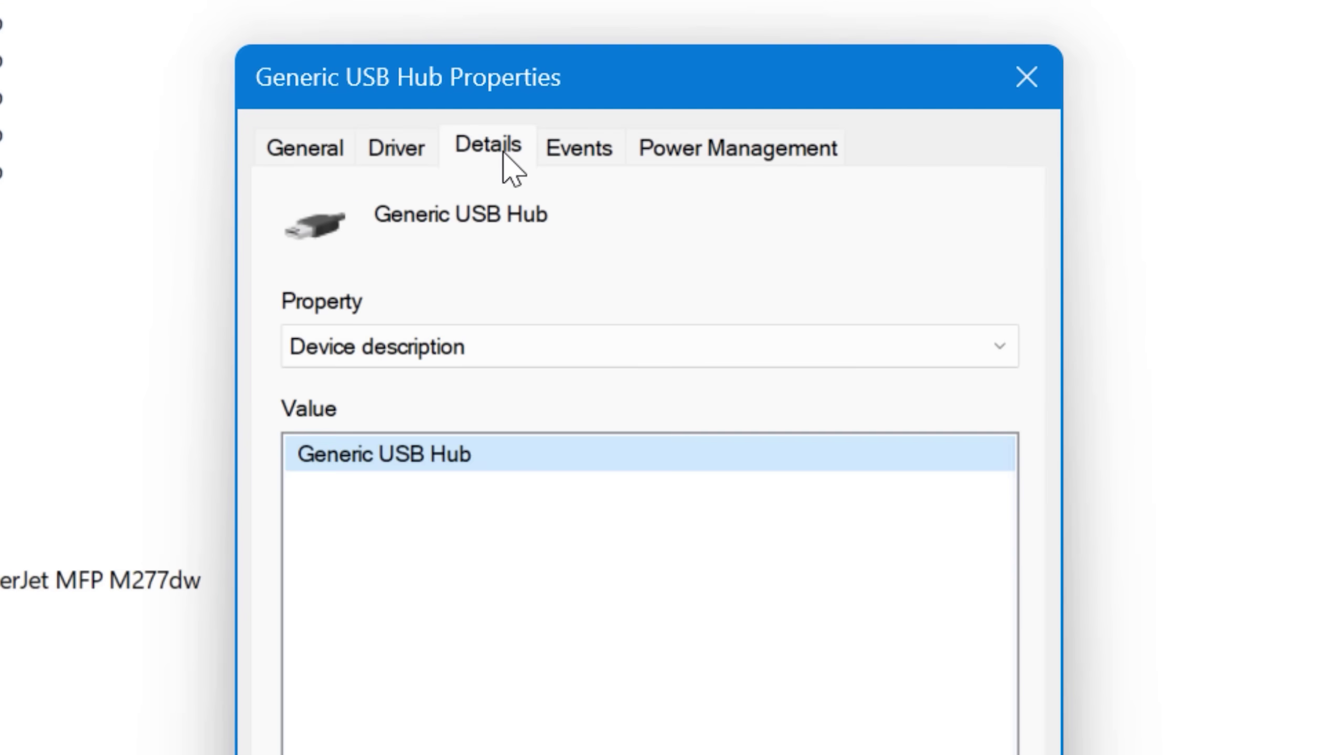
pyautogui.click(513, 357)
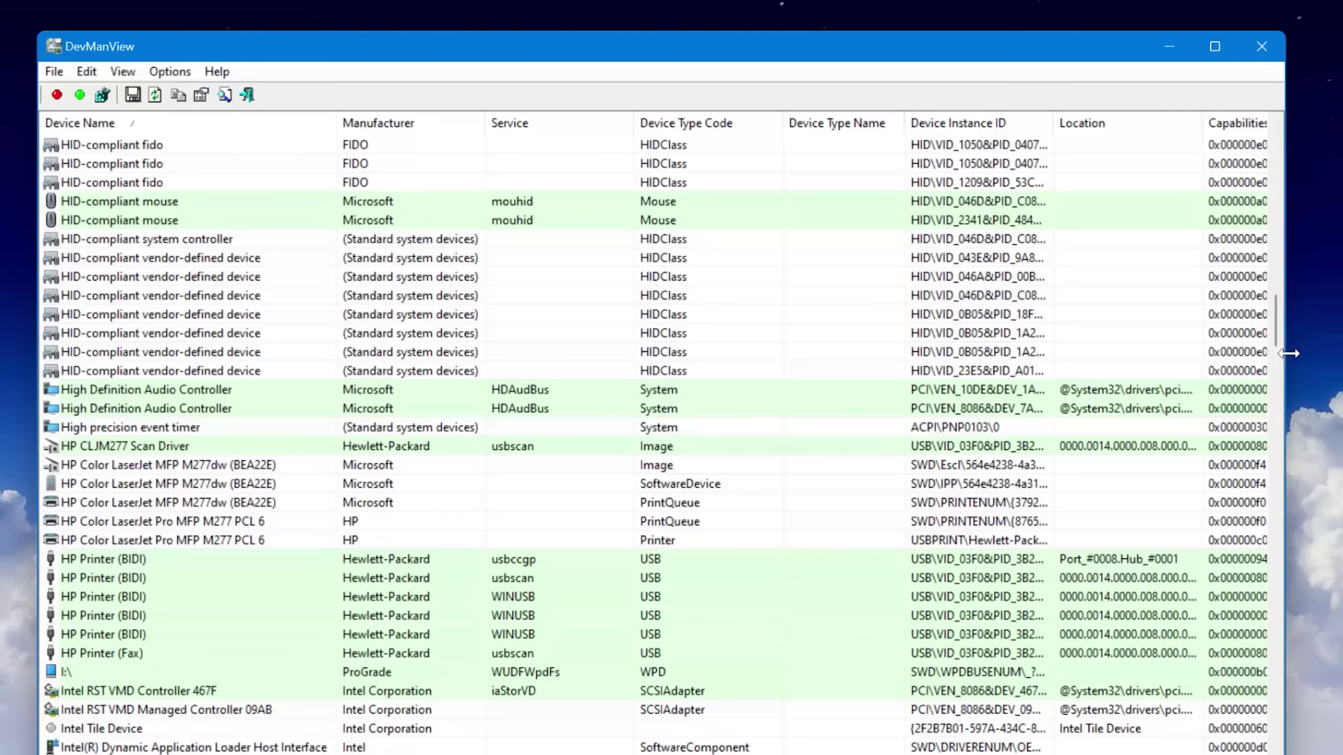
pyautogui.moveTo(1277, 321); pyautogui.dragTo(1294, 155)
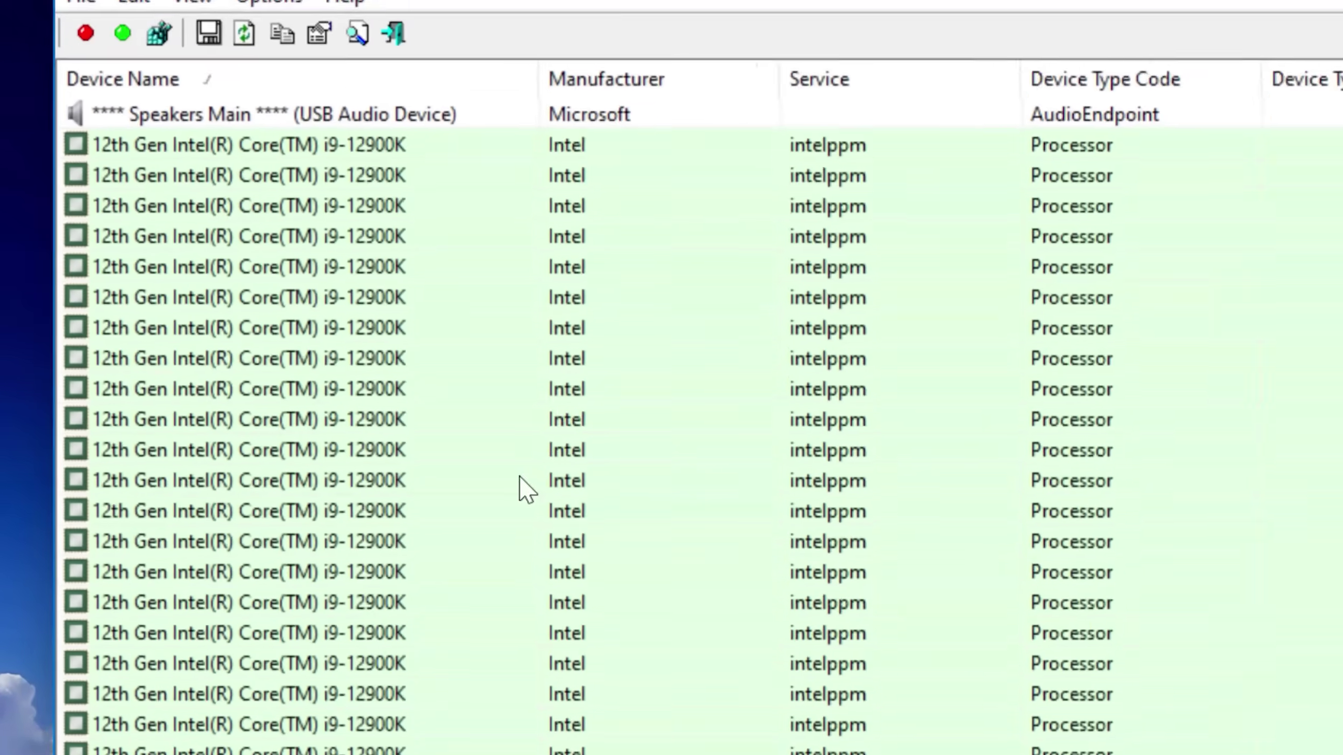
# - Search the DevManView device list for 'usb' and select a Device Name entry
pyautogui.hotkey('ctrl', 'f')
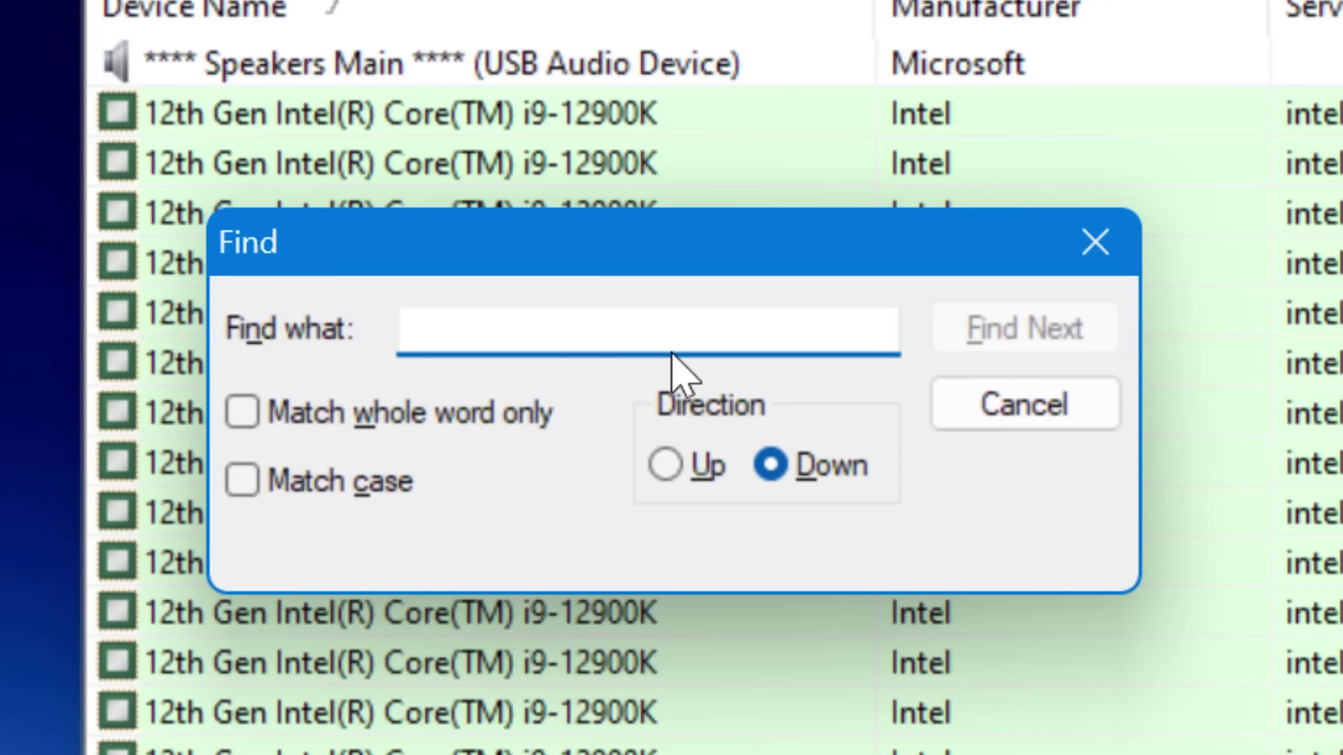
pyautogui.write('usb')
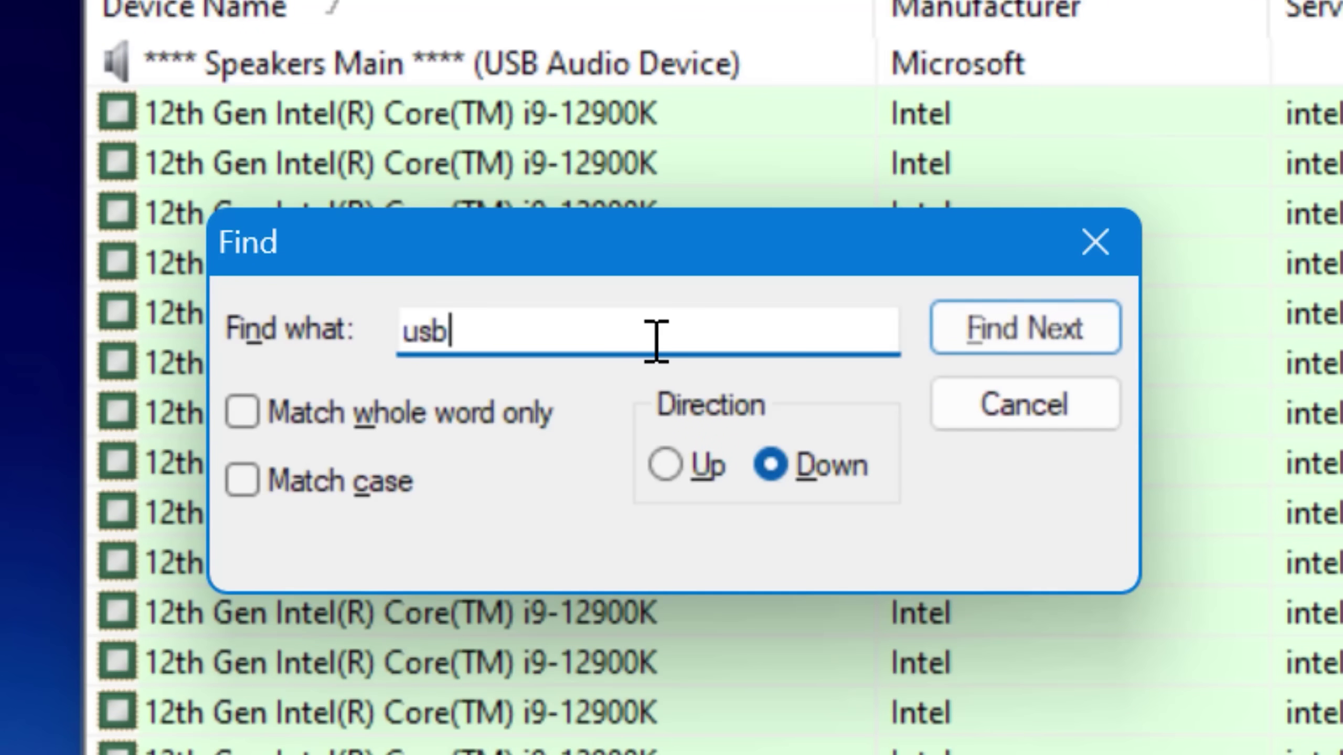
pyautogui.click(1037, 331)
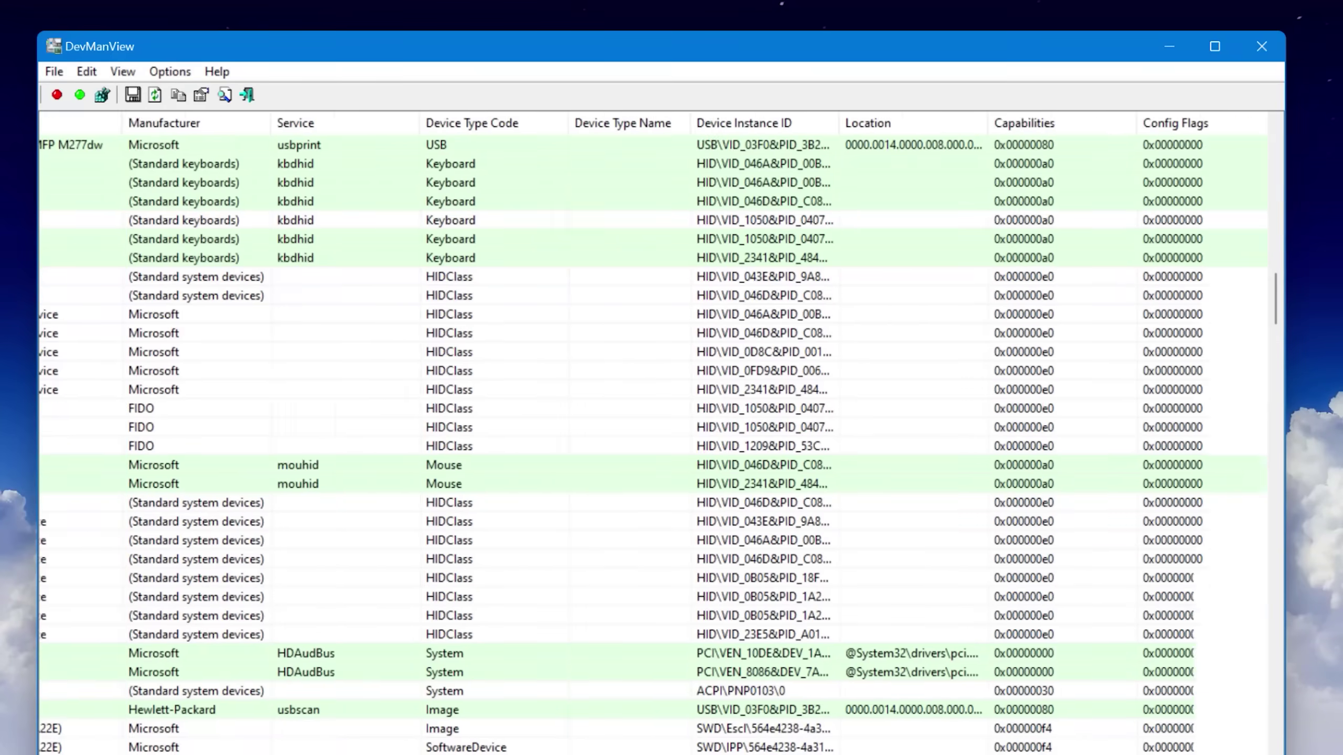
pyautogui.hscroll(10, 653, 433)
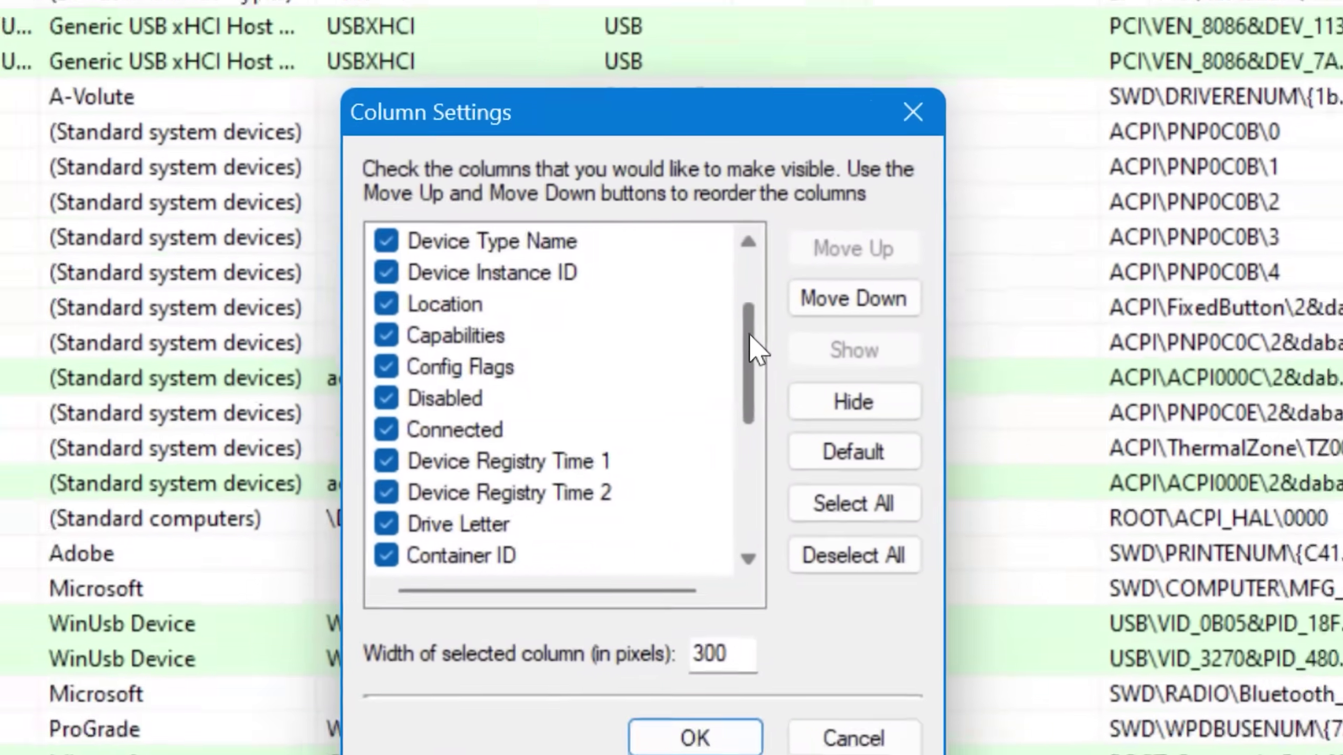
pyautogui.moveTo(719, 342)
pyautogui.mouseDown()
pyautogui.moveTo(719, 383)
pyautogui.moveTo(773, 480)
pyautogui.moveTo(772, 576)
pyautogui.mouseUp()
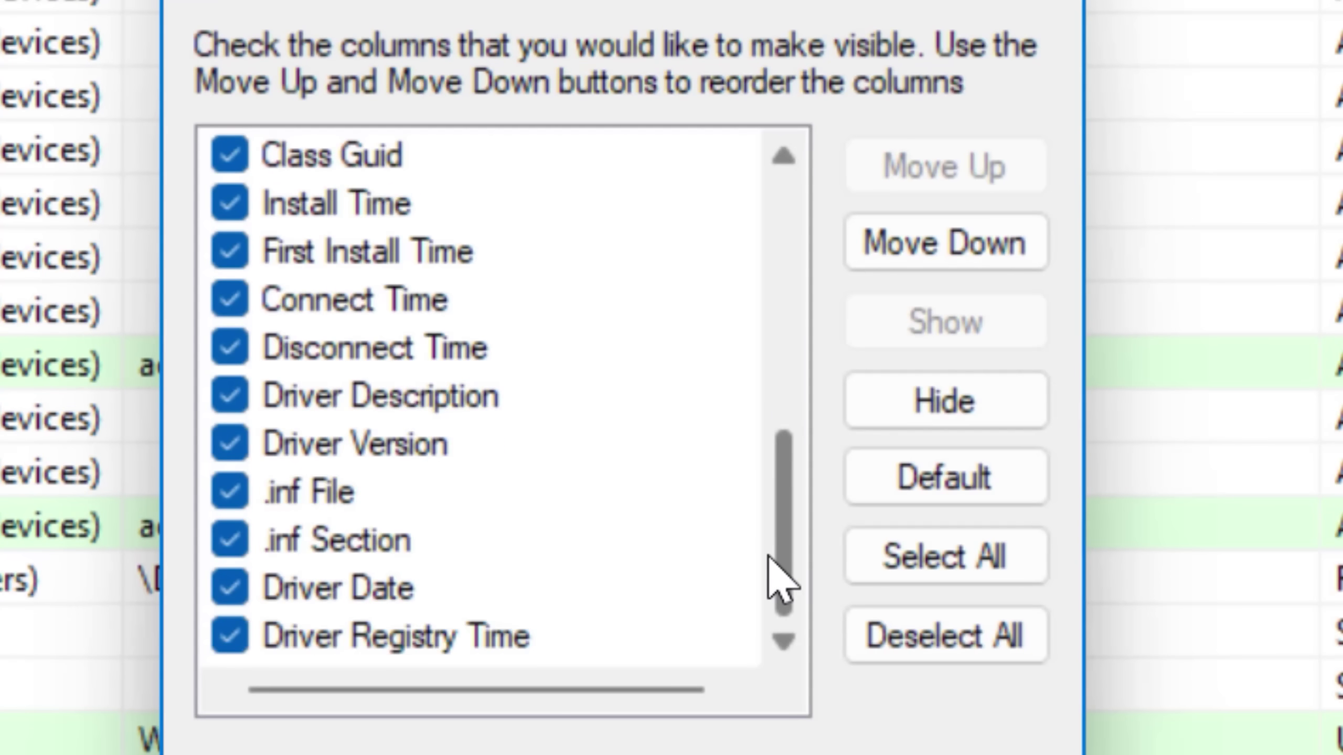
pyautogui.moveTo(761, 504)
pyautogui.mouseDown()
pyautogui.moveTo(734, 347)
pyautogui.moveTo(730, 184)
pyautogui.mouseUp()
pyautogui.click(731, 177)
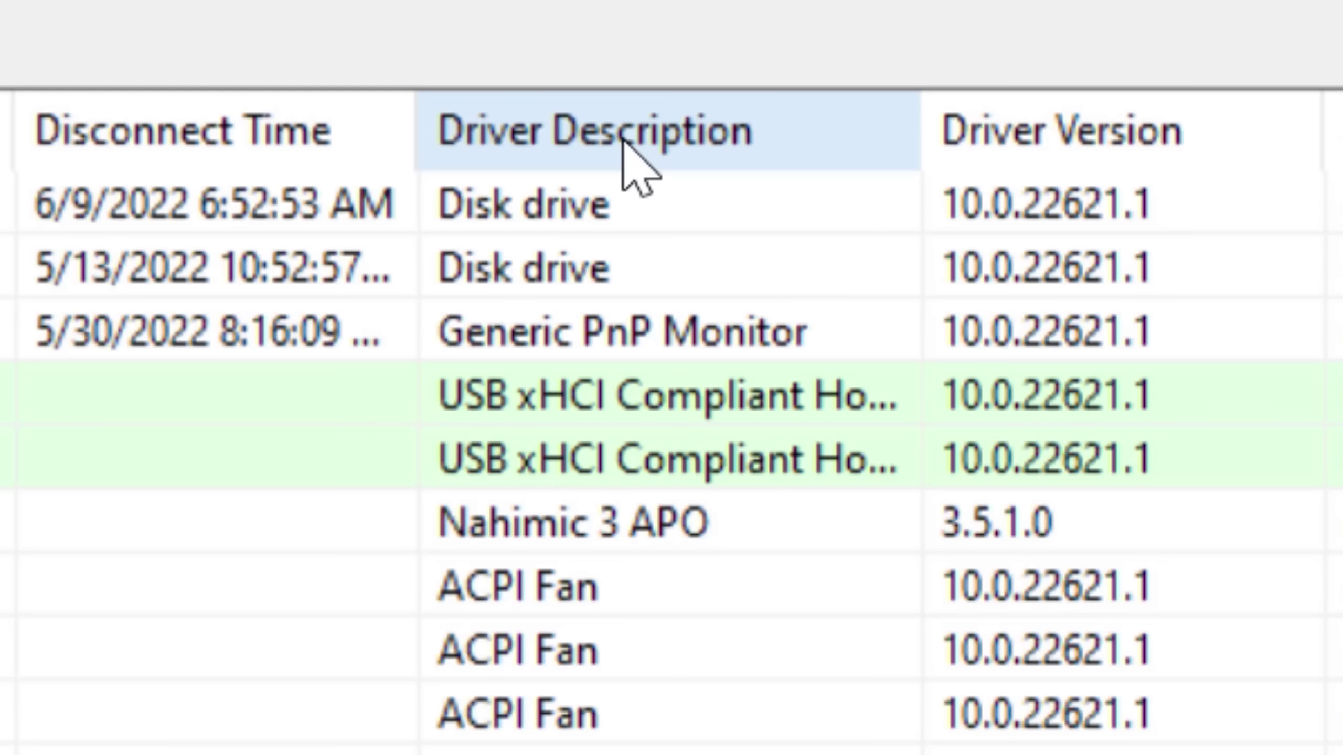
# - Review driver details for the disk drive, USB xHCI controllers, Nahimic 3 APO and ACPI Fan devices
pyautogui.click(747, 271)
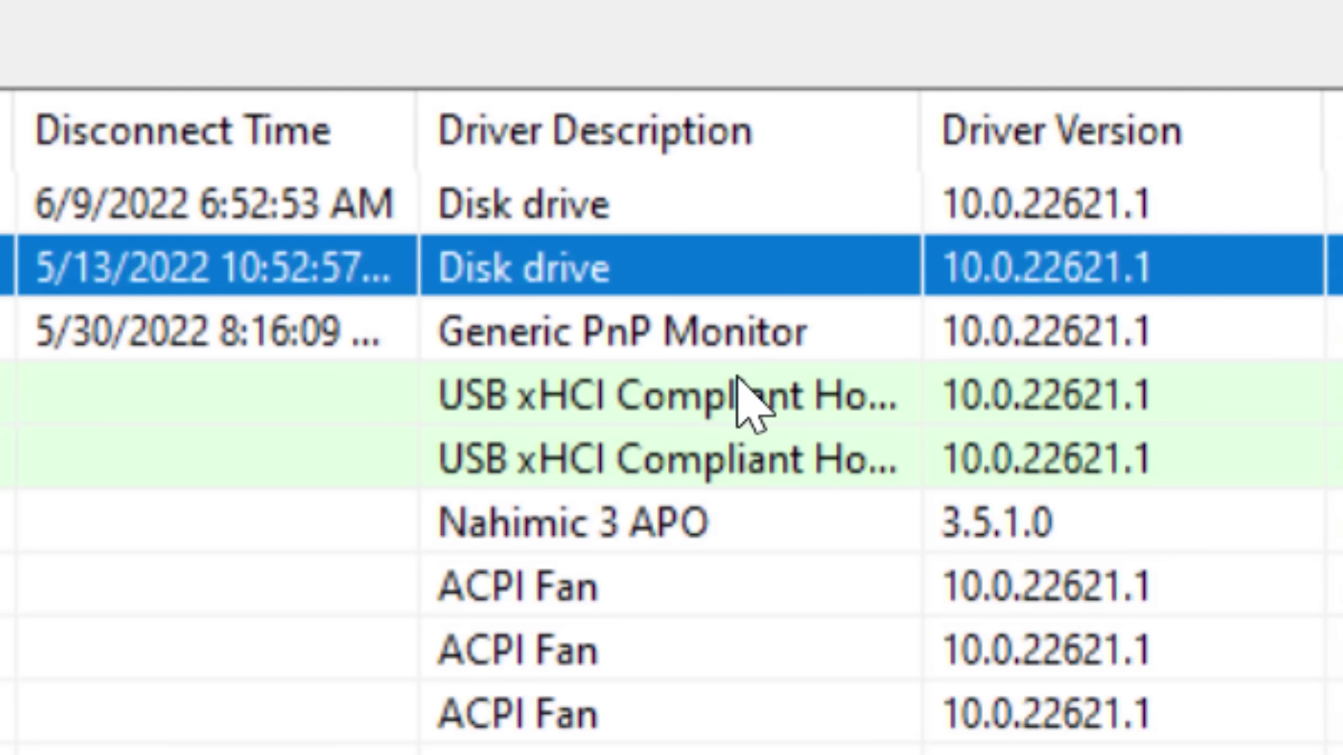
pyautogui.click(741, 397)
pyautogui.click(740, 462)
pyautogui.click(713, 588)
pyautogui.click(577, 251)
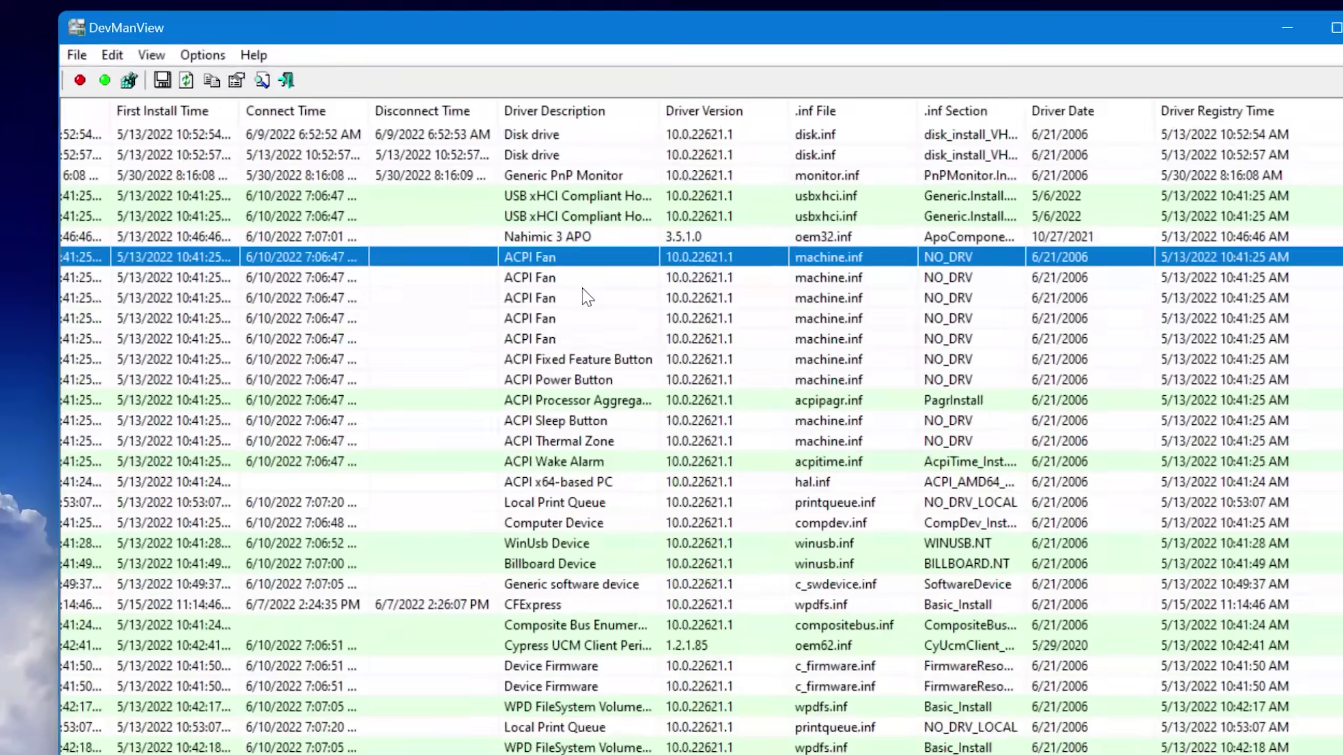
pyautogui.click(573, 286)
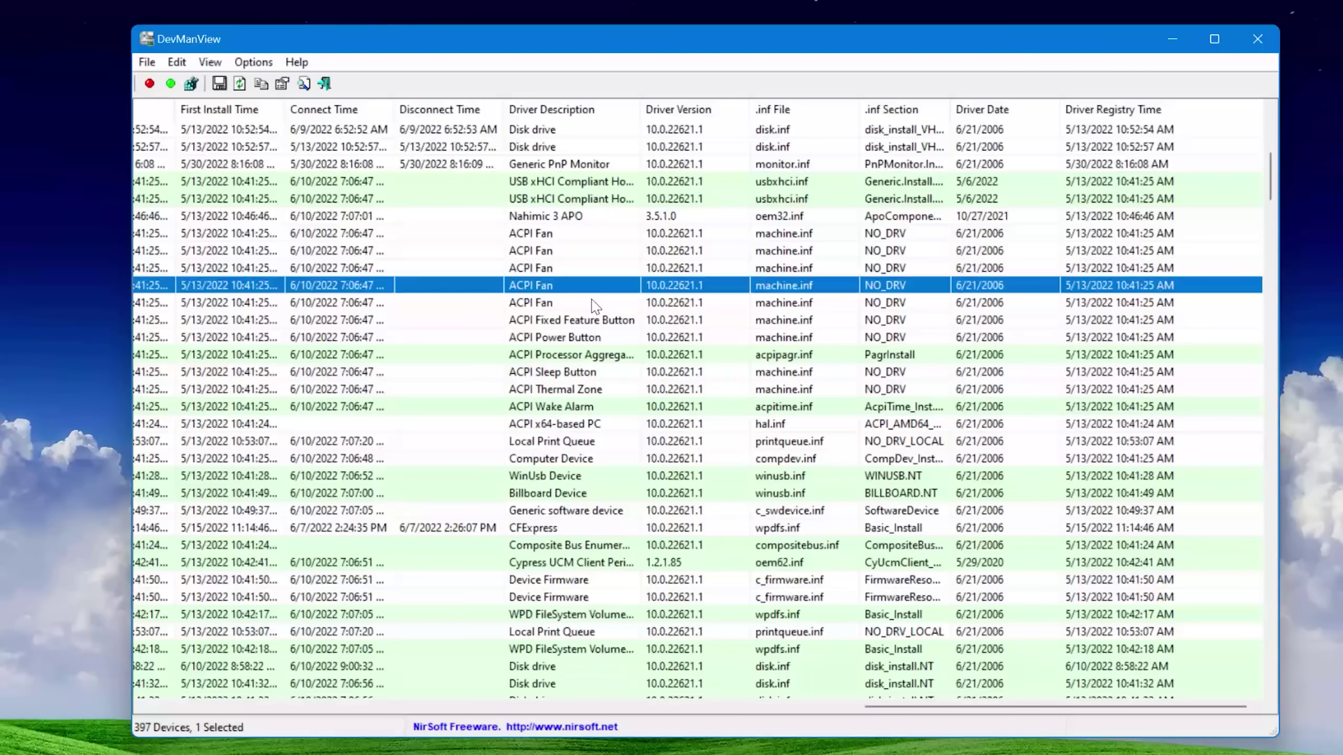
pyautogui.click(590, 220)
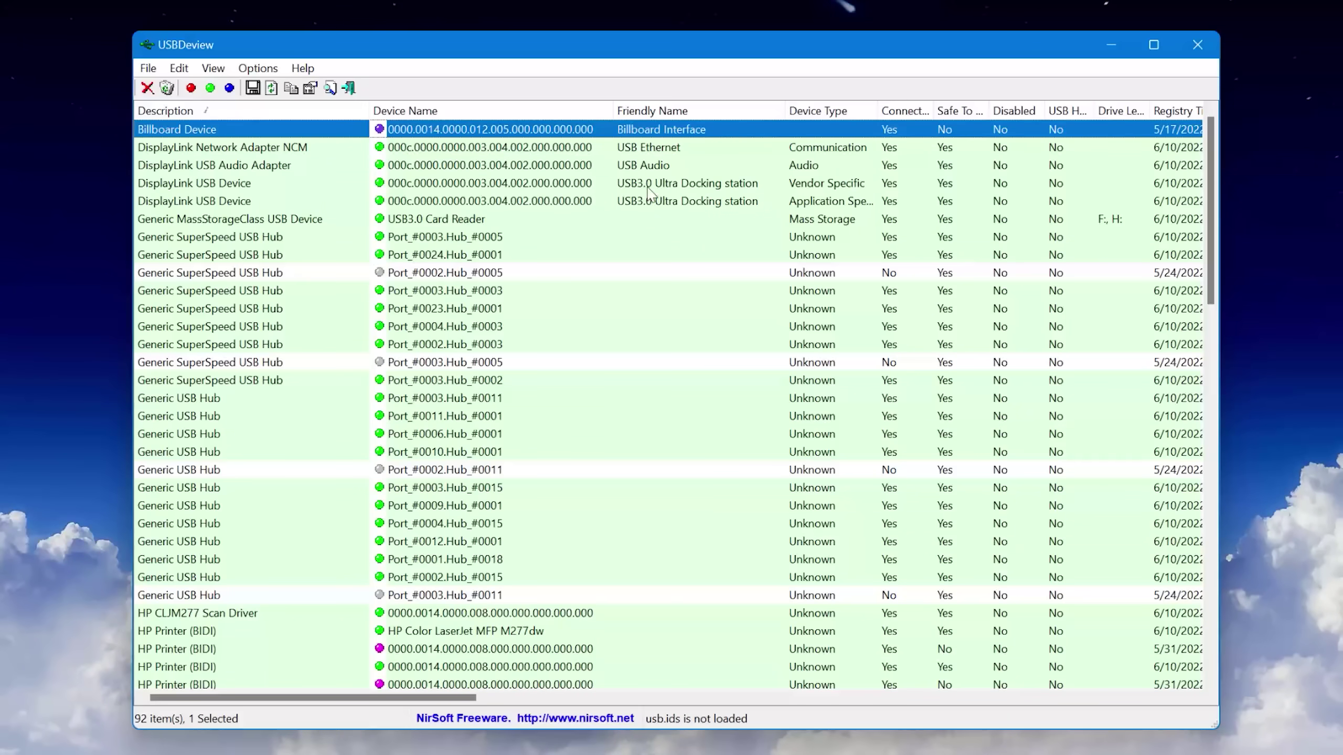
pyautogui.moveTo(1212, 211)
pyautogui.moveTo(1212, 165); pyautogui.dragTo(1212, 304)
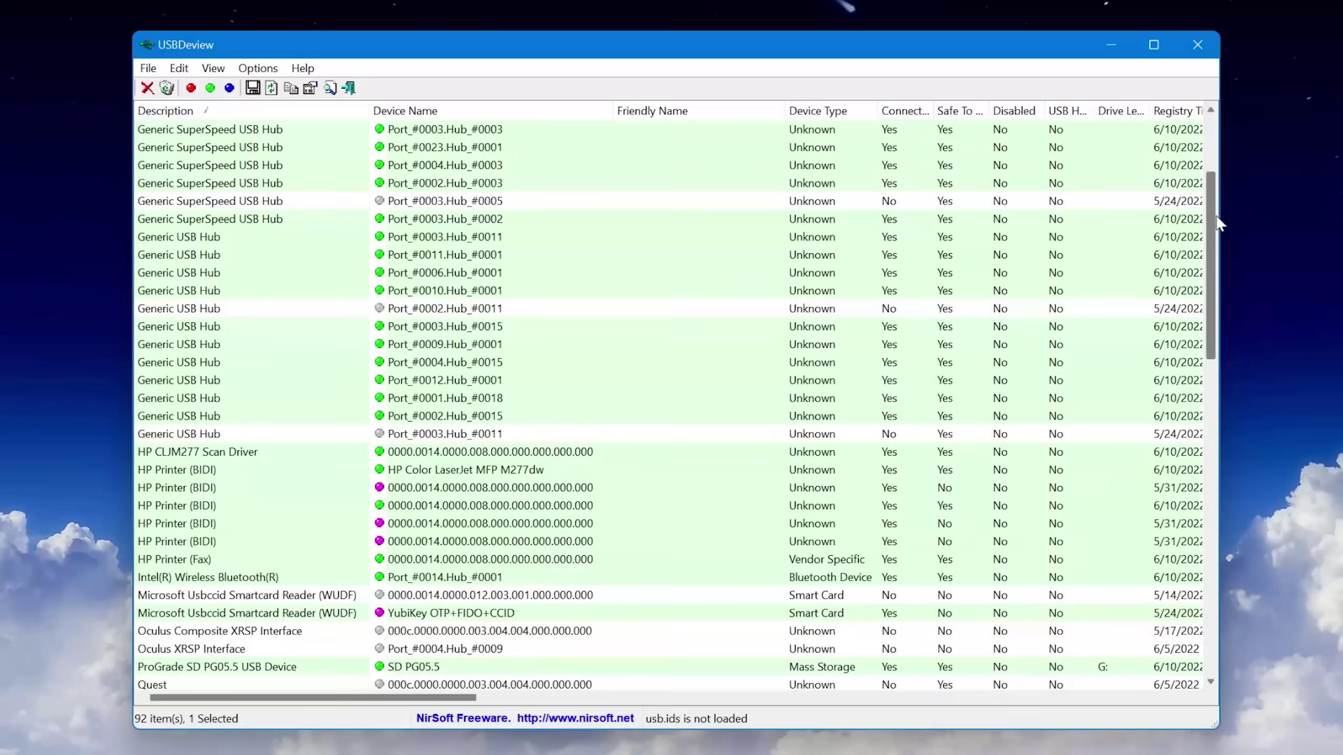
pyautogui.moveTo(1212, 304); pyautogui.dragTo(1186, 548)
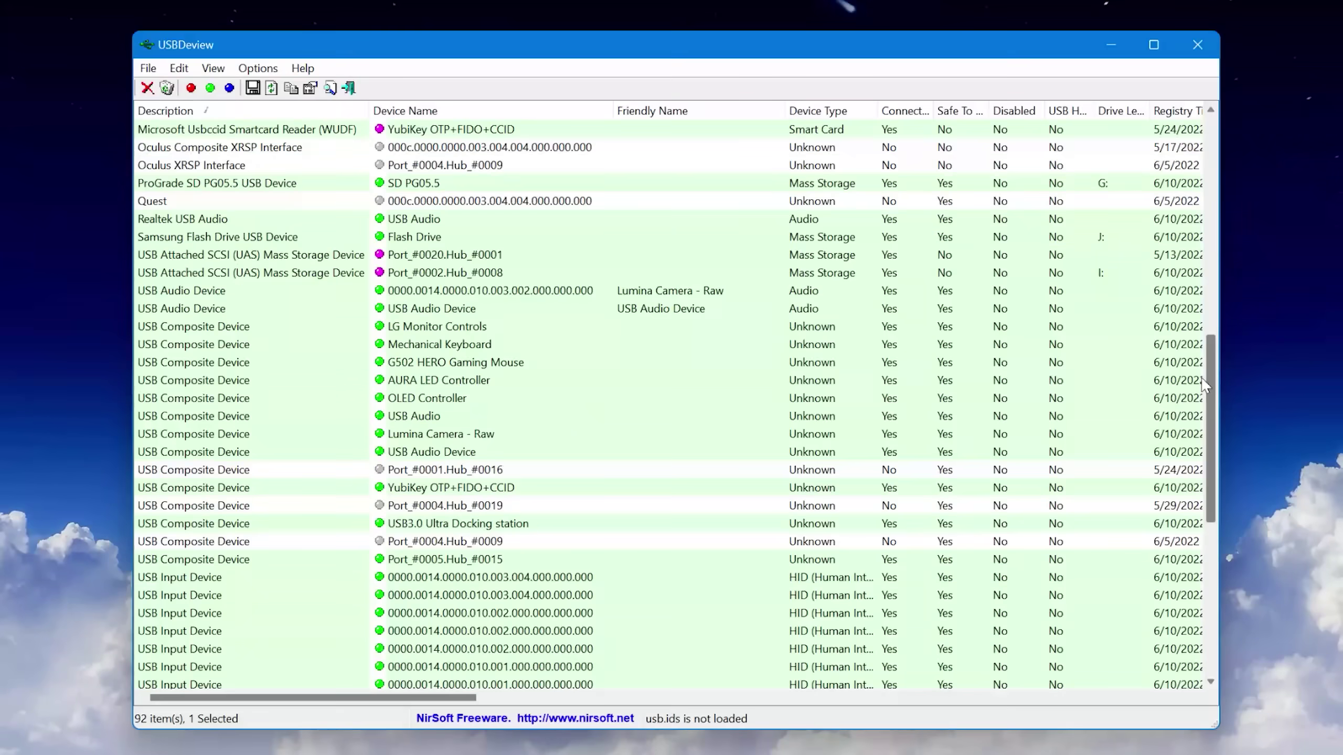
pyautogui.moveTo(1191, 622); pyautogui.dragTo(1110, 218)
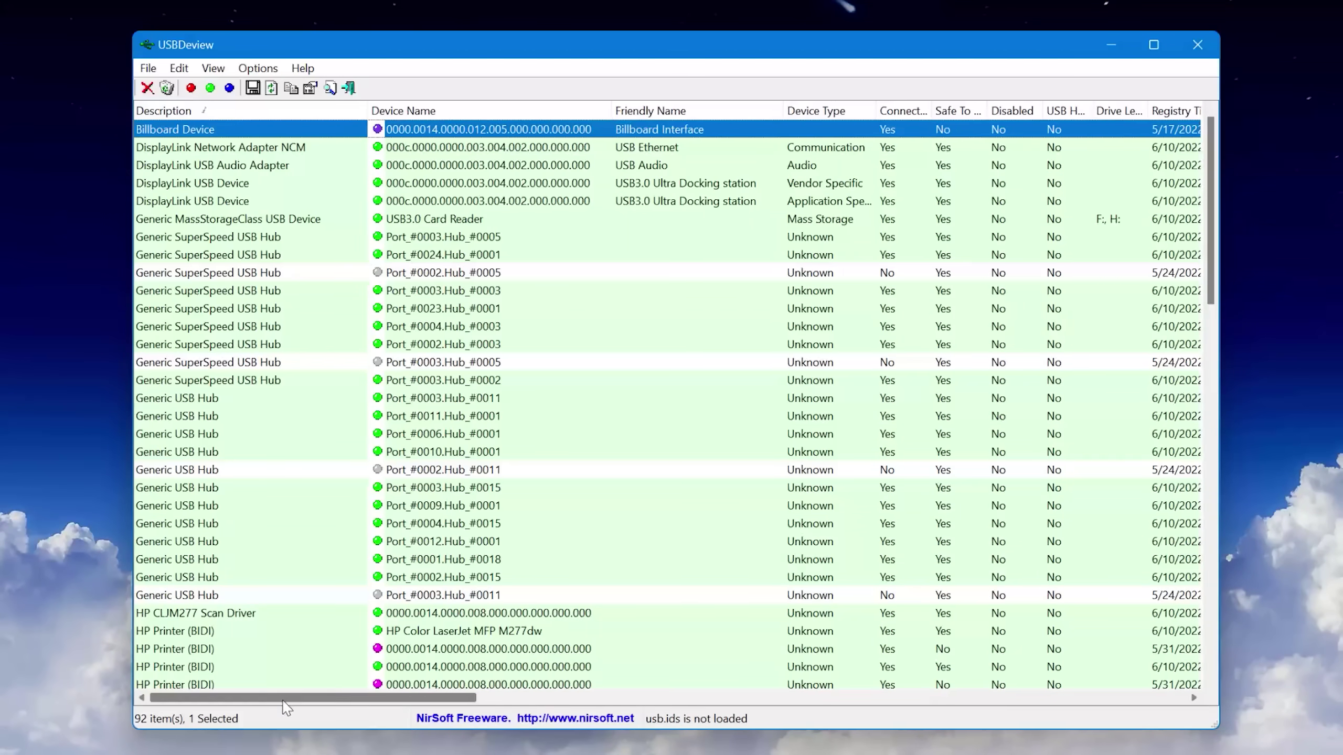
pyautogui.moveTo(284, 698); pyautogui.dragTo(566, 699)
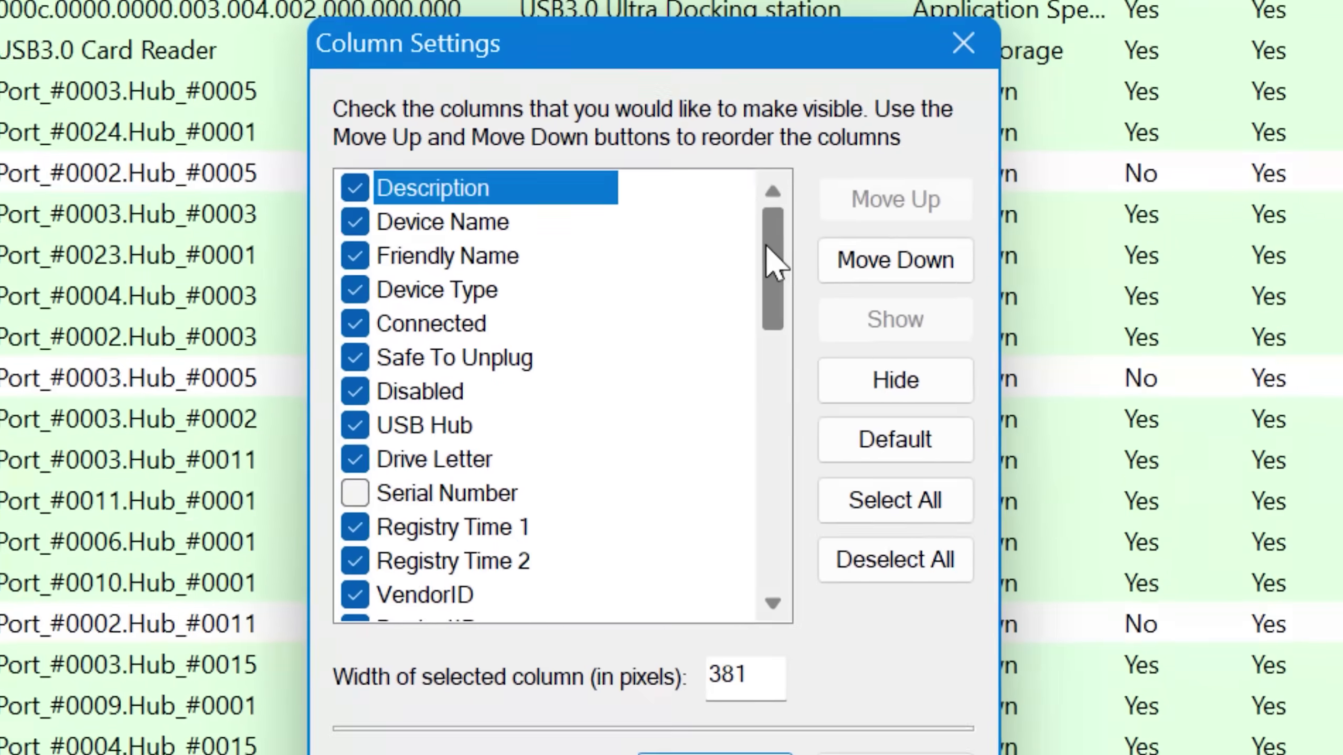
pyautogui.moveTo(766, 255)
pyautogui.mouseDown()
pyautogui.moveTo(760, 420)
pyautogui.moveTo(732, 567)
pyautogui.mouseUp()
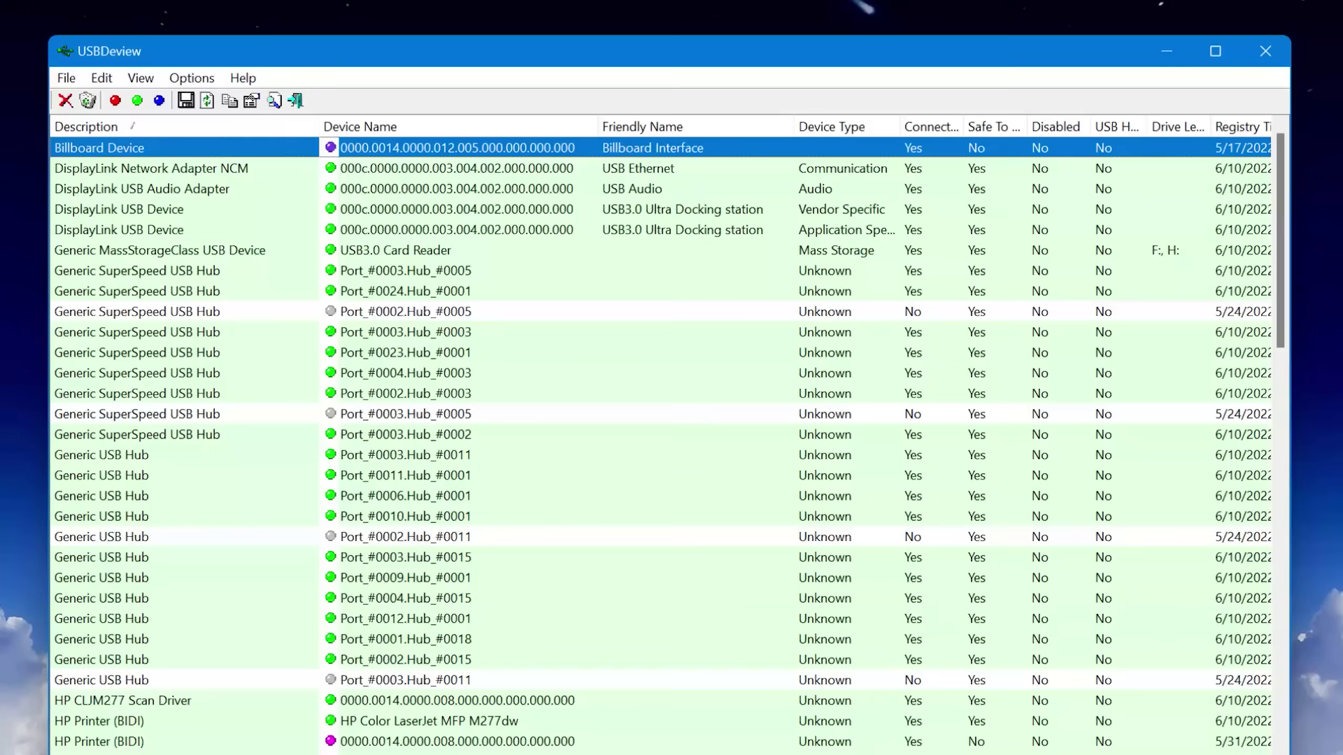
pyautogui.moveTo(1279, 242); pyautogui.dragTo(1278, 370)
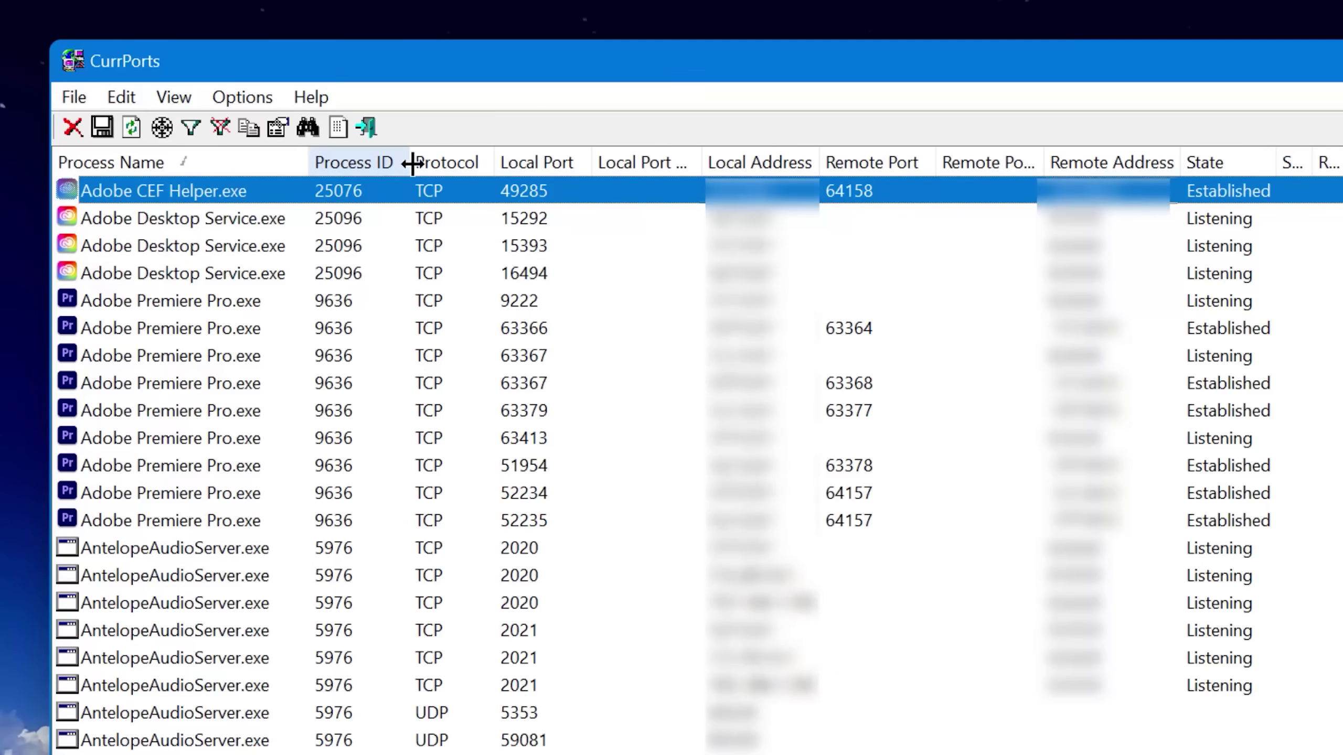
pyautogui.scroll(-7, 567, 180)
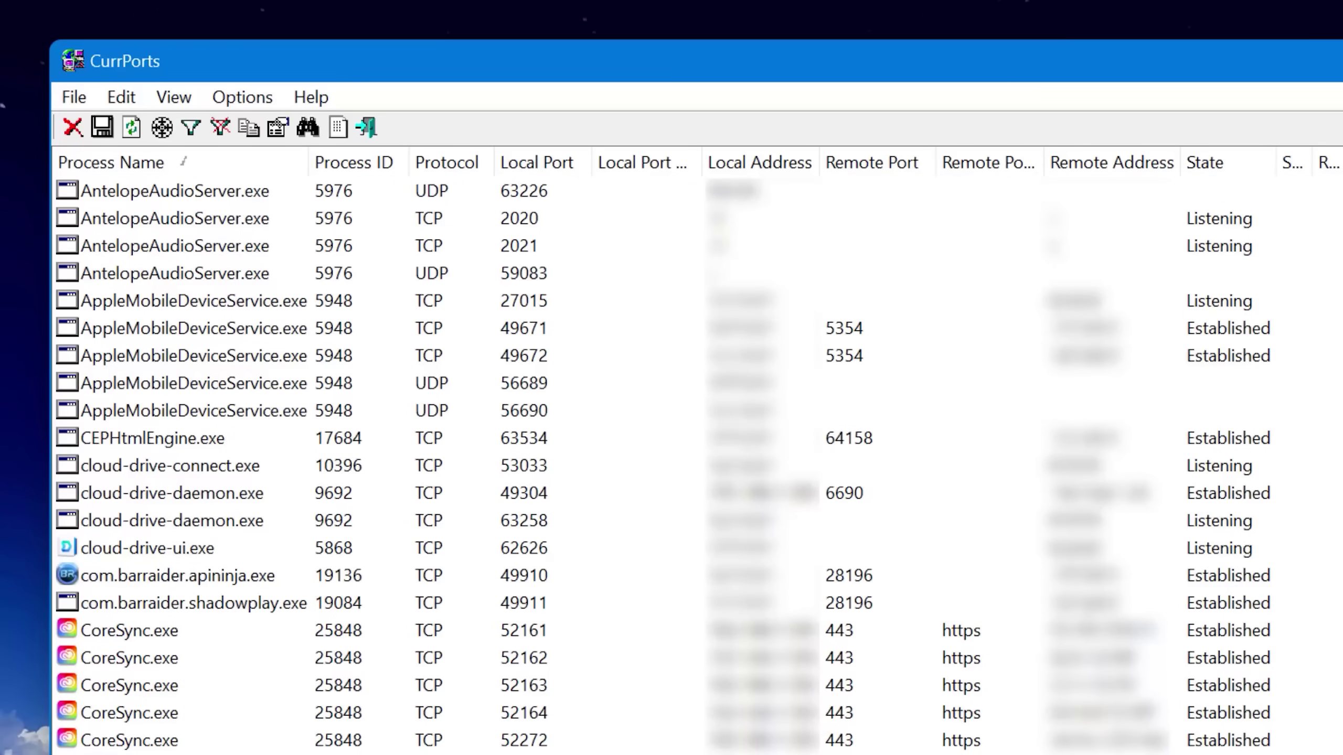
pyautogui.scroll(-7, 671, 462)
pyautogui.scroll(-1, 672, 462)
pyautogui.scroll(-5, 671, 462)
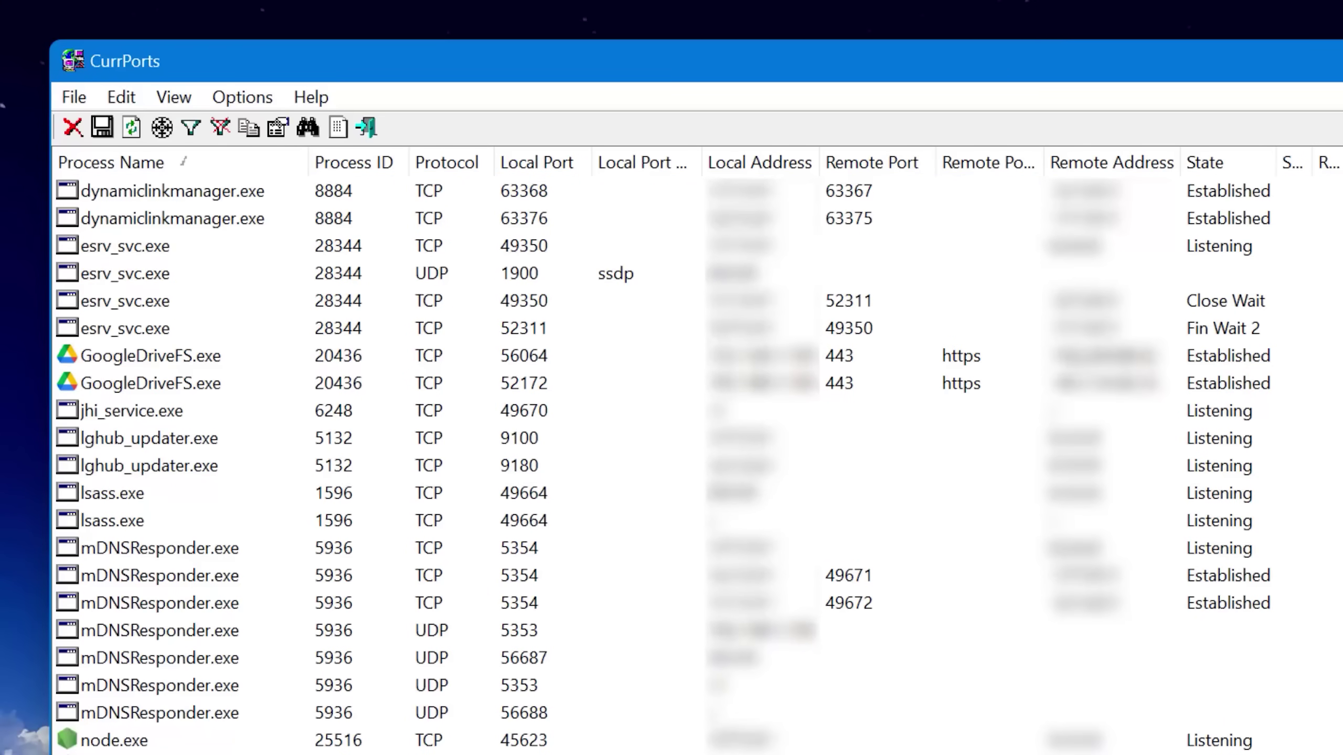
pyautogui.scroll(-5, 671, 462)
pyautogui.scroll(-4, 671, 462)
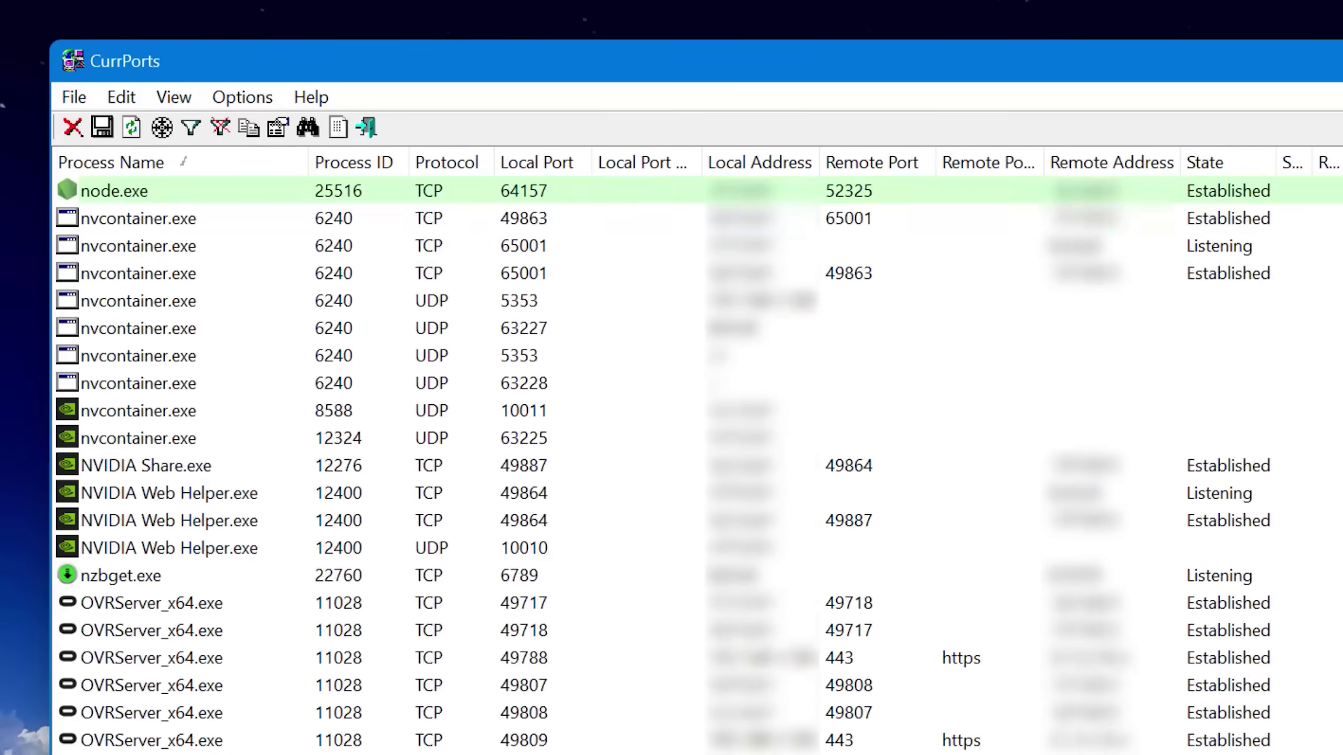
pyautogui.scroll(-4, 672, 462)
pyautogui.scroll(-1, 672, 462)
pyautogui.scroll(-1, 671, 462)
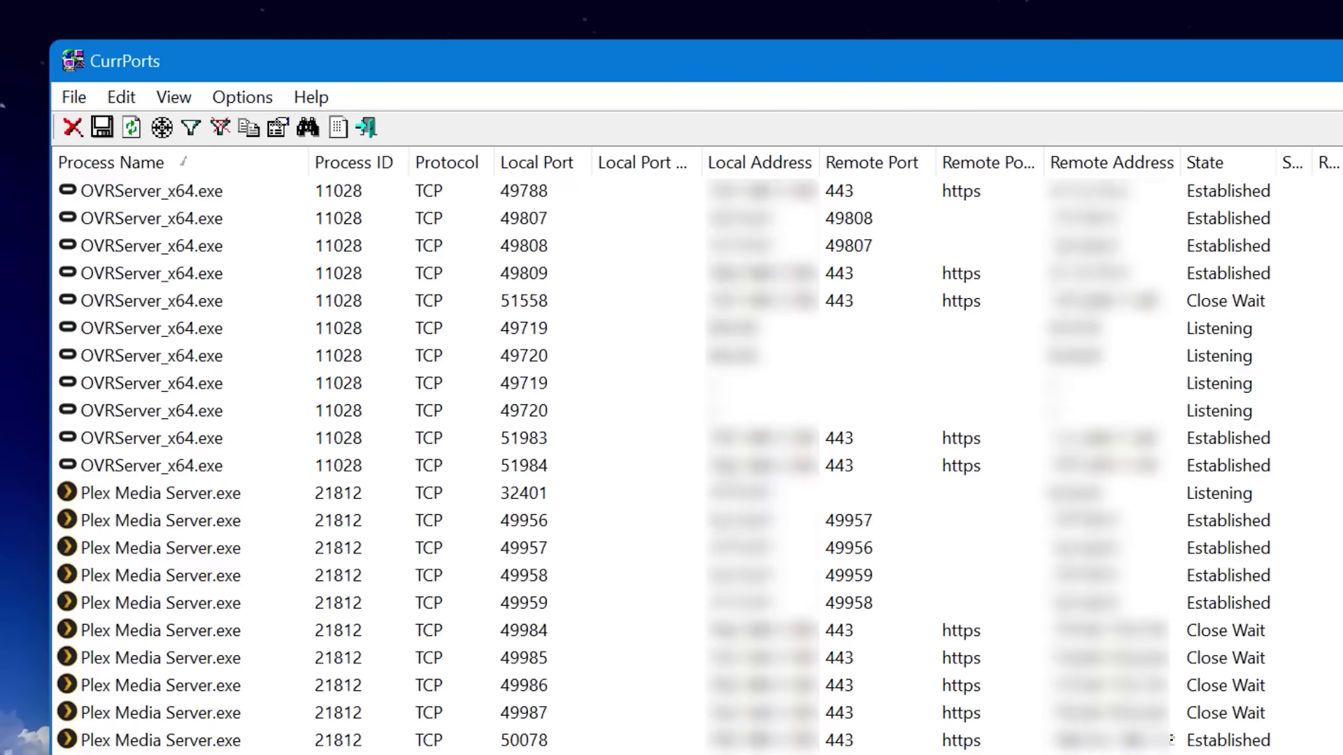
pyautogui.scroll(-2, 672, 462)
pyautogui.scroll(-1, 672, 462)
pyautogui.scroll(-3, 671, 462)
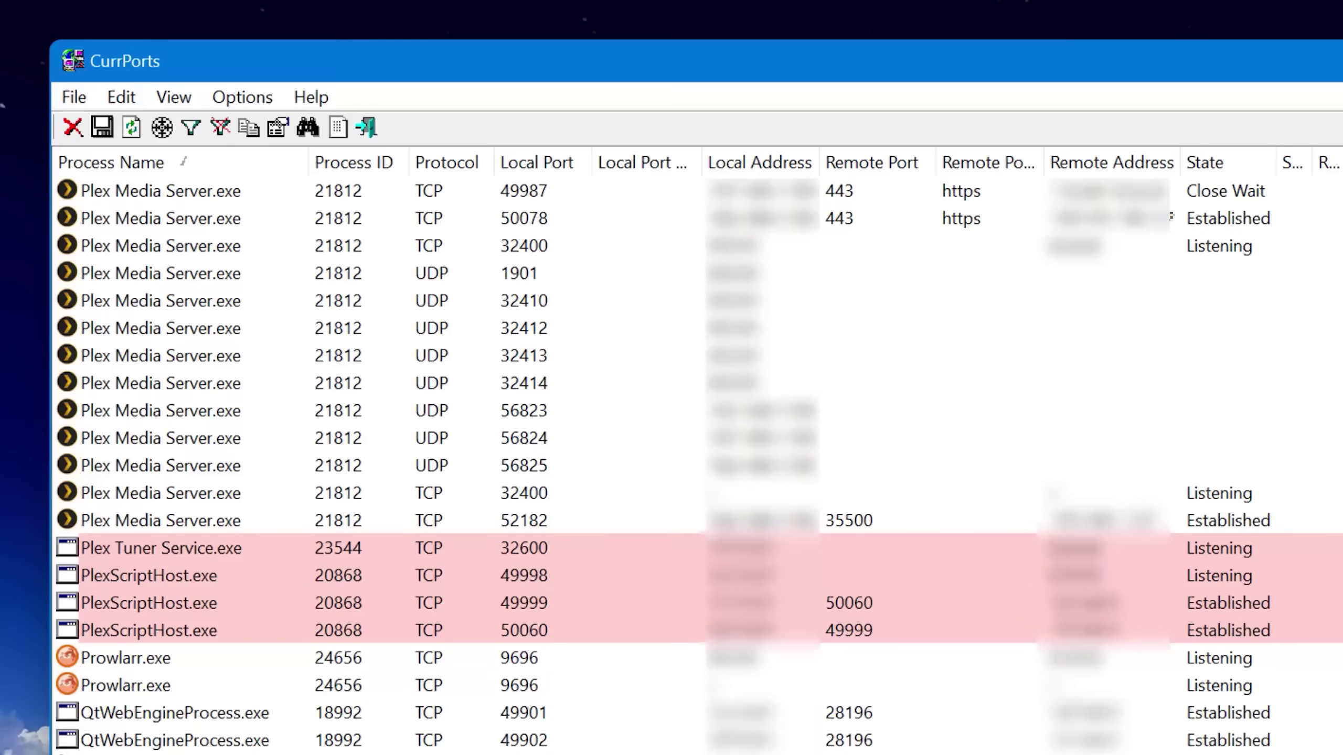
pyautogui.scroll(1, 671, 462)
pyautogui.scroll(1, 671, 461)
pyautogui.scroll(6, 671, 462)
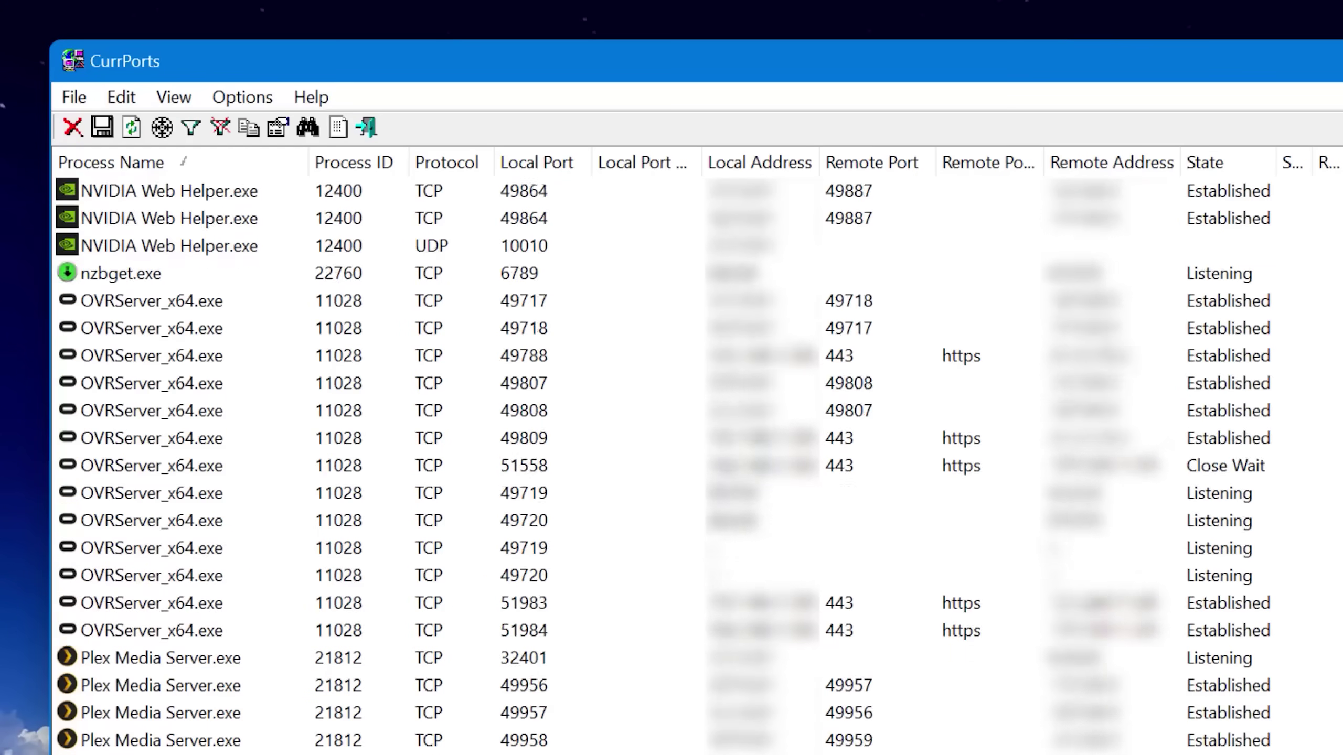
pyautogui.scroll(7, 672, 462)
pyautogui.scroll(2, 671, 462)
pyautogui.scroll(8, 671, 462)
pyautogui.scroll(10, 672, 462)
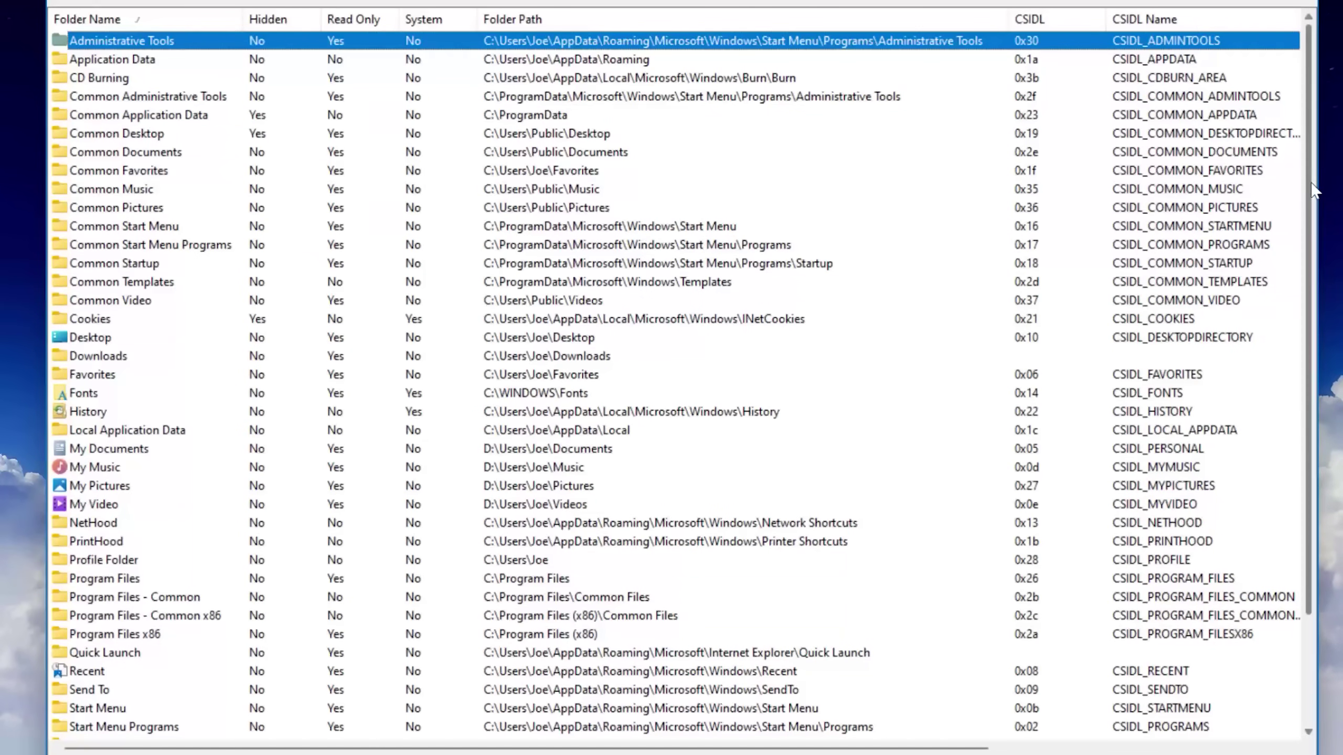
pyautogui.scroll(-3, 1307, 187)
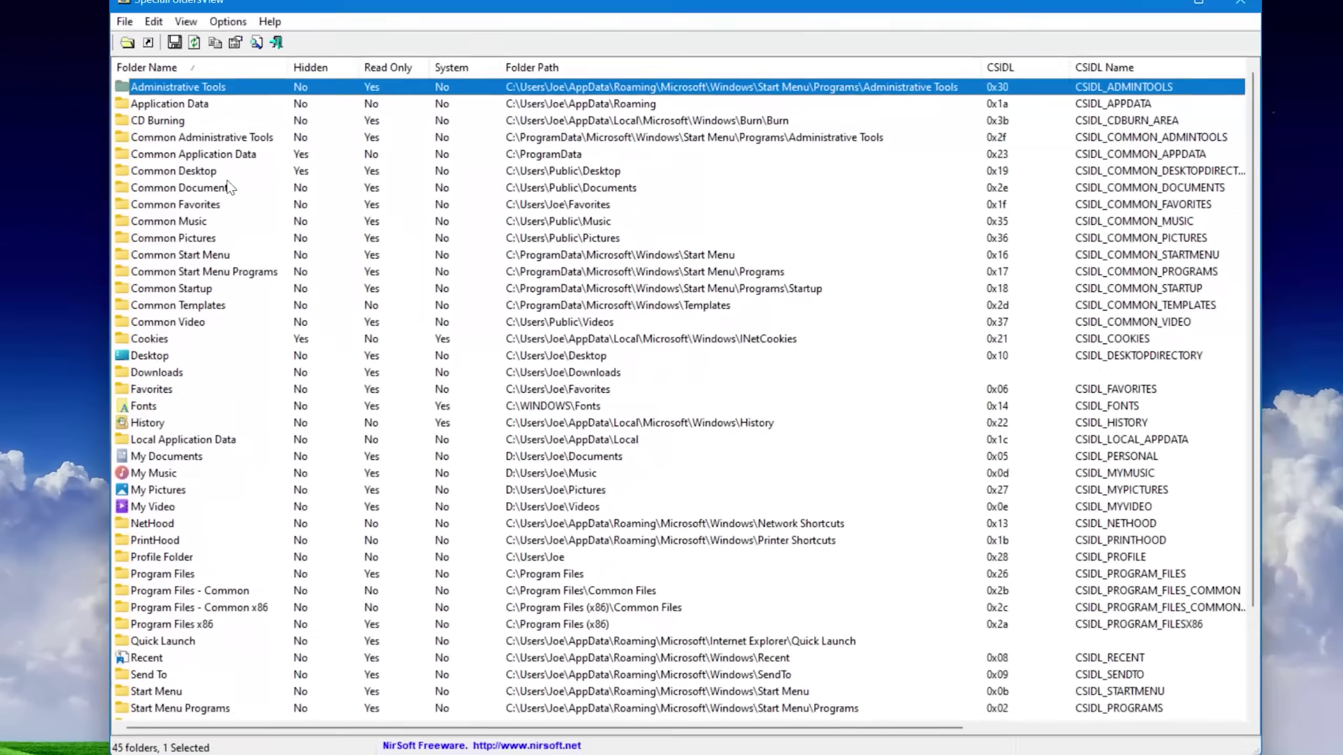
# - Select the Application Data, Program Files and Startup entries in the special folders list
pyautogui.click(233, 130)
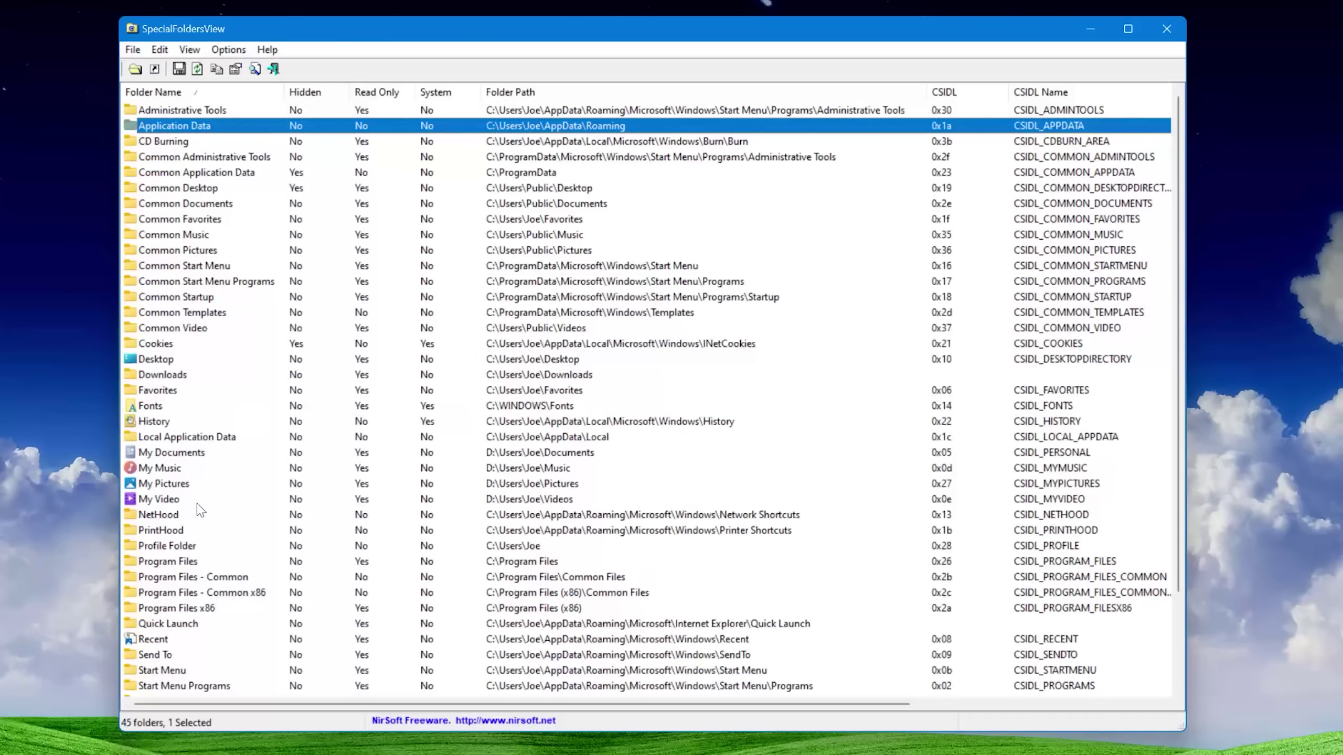
pyautogui.click(220, 560)
pyautogui.scroll(-3, 223, 598)
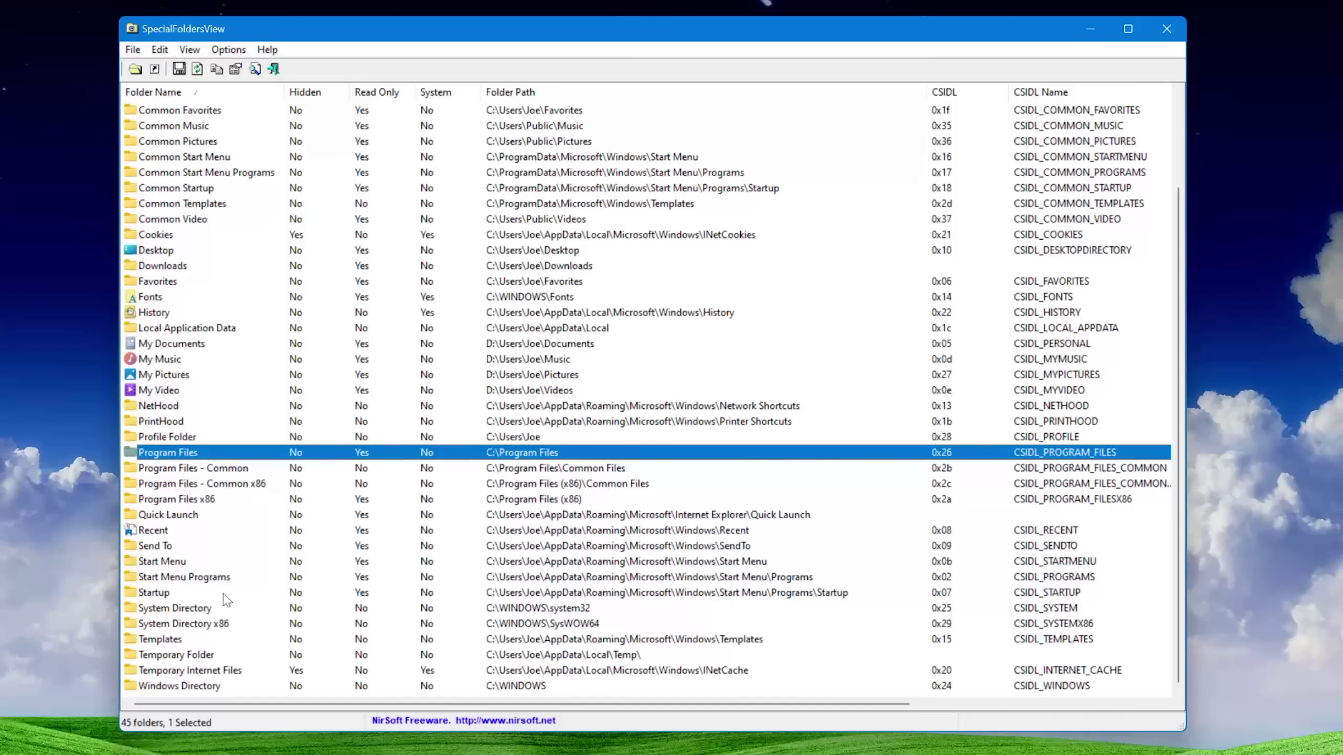
pyautogui.click(224, 595)
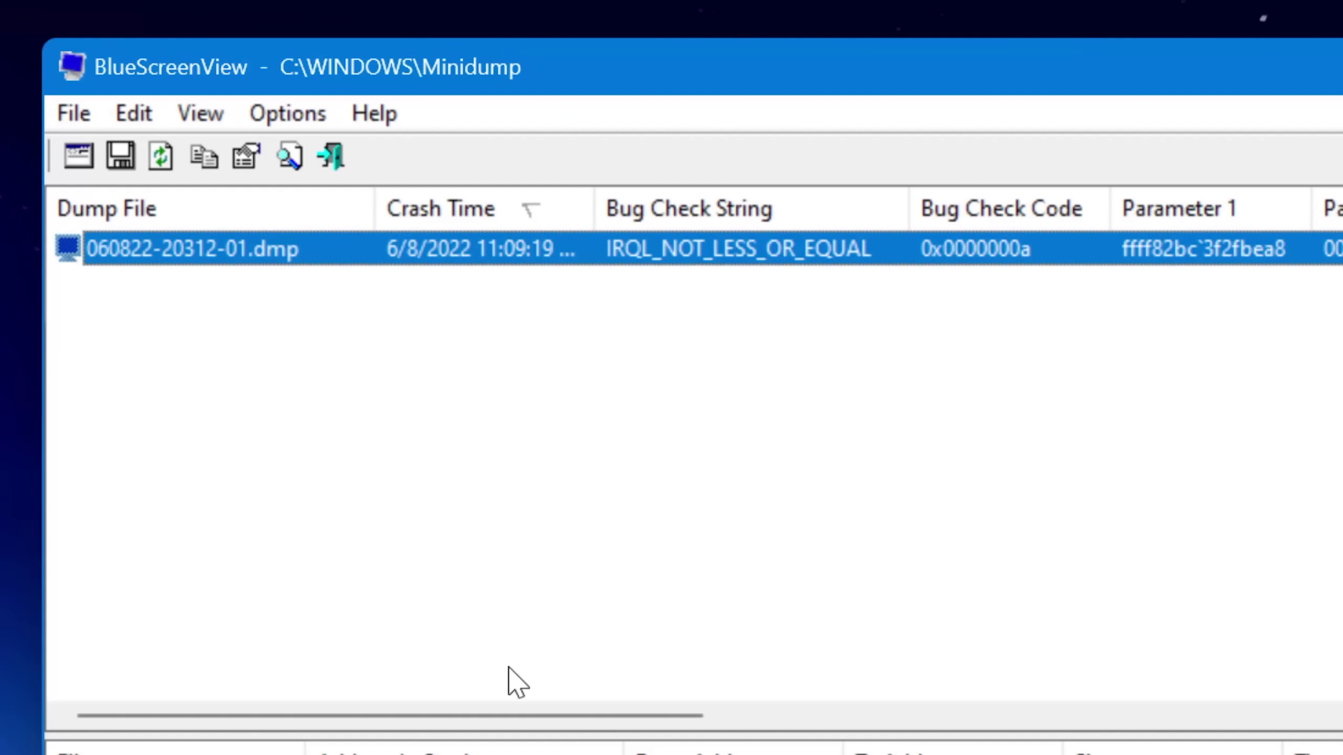
pyautogui.moveTo(511, 715); pyautogui.dragTo(764, 716)
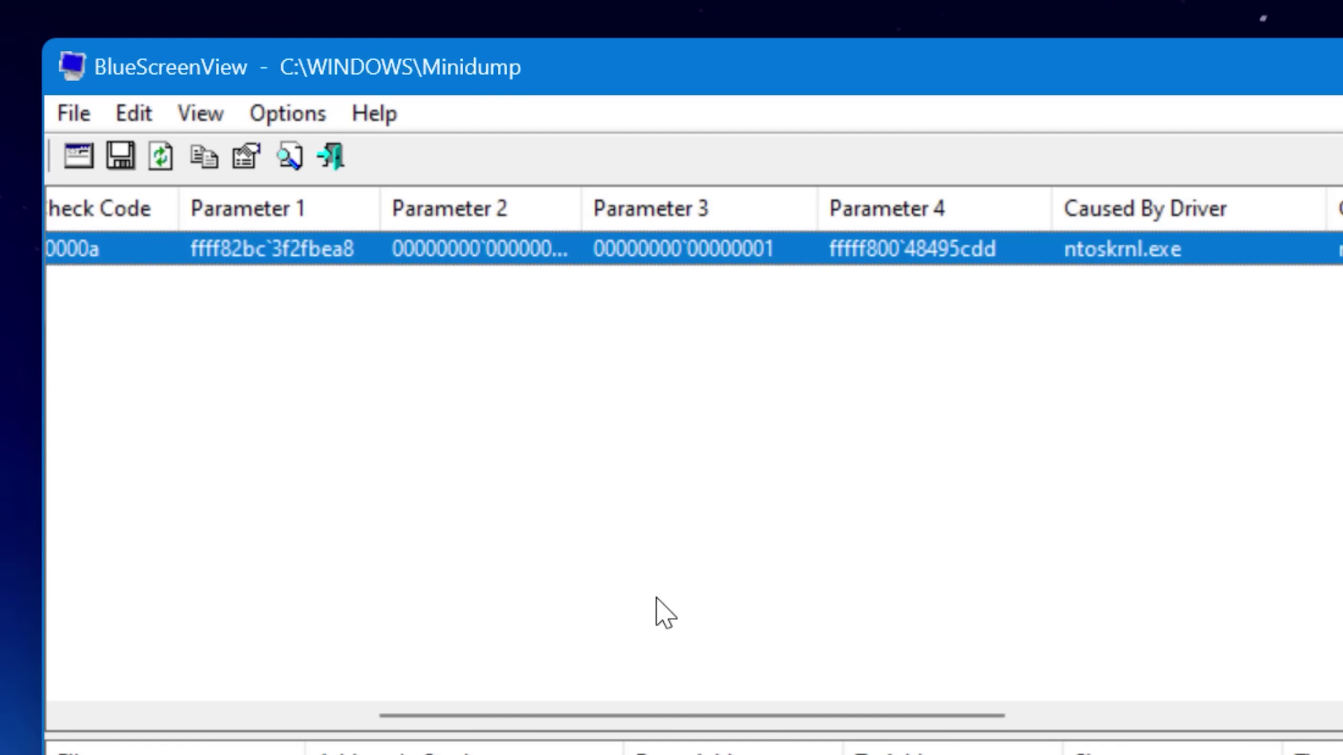
pyautogui.moveTo(556, 716); pyautogui.dragTo(1076, 716)
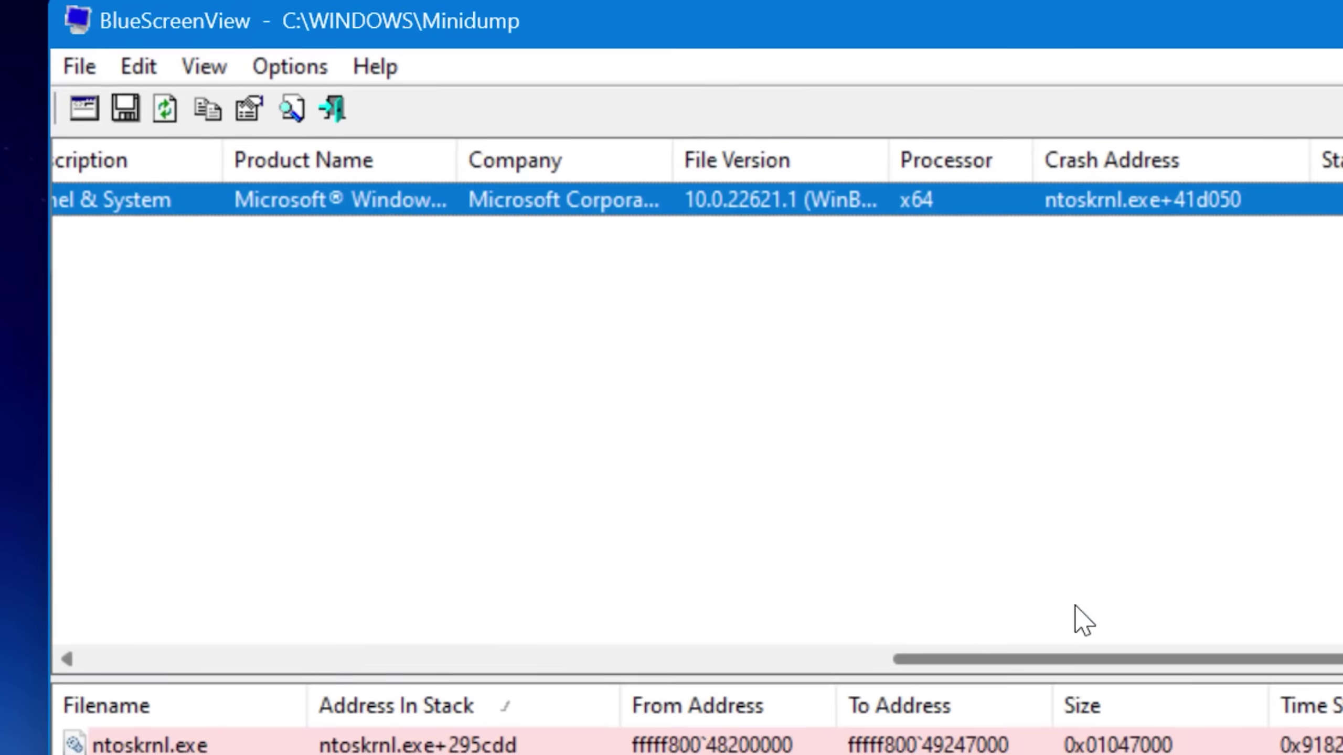
pyautogui.scroll(-3, 672, 420)
pyautogui.scroll(-2, 672, 420)
pyautogui.scroll(-2, 672, 420)
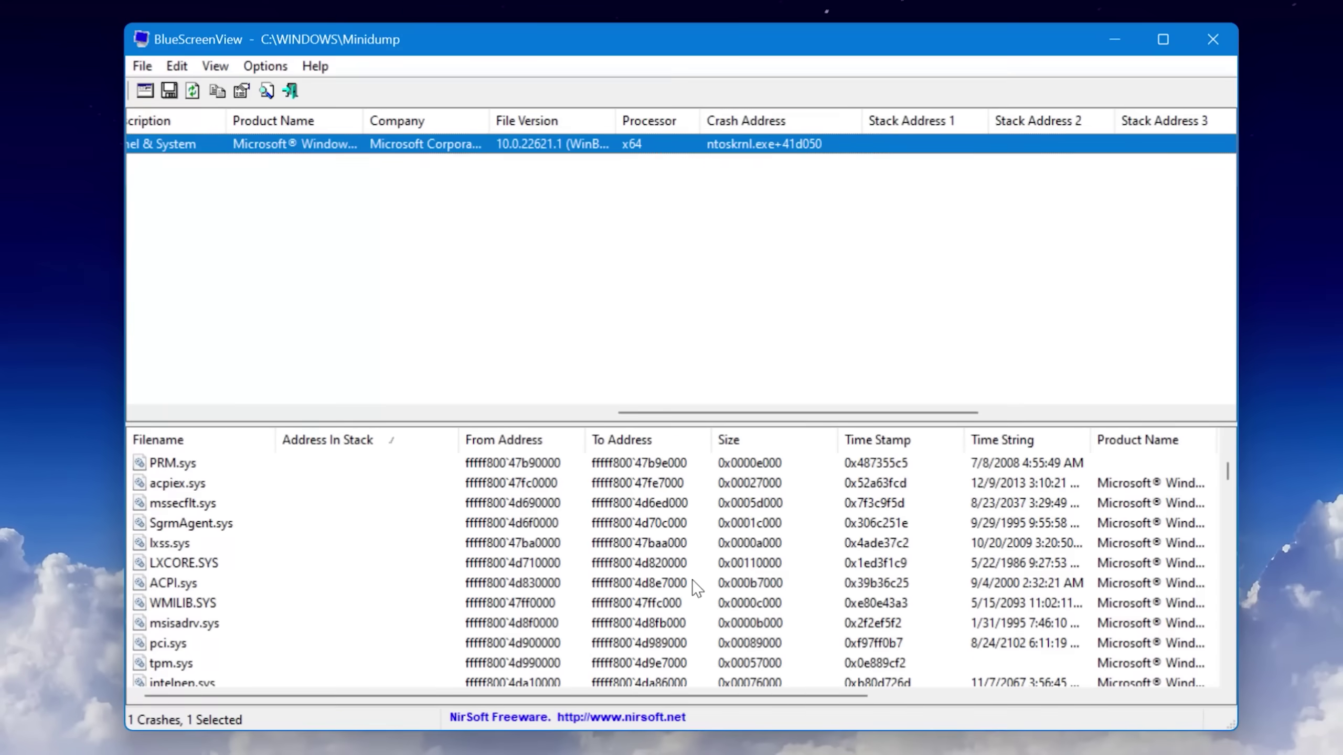
pyautogui.scroll(6, 693, 588)
pyautogui.scroll(1, 693, 587)
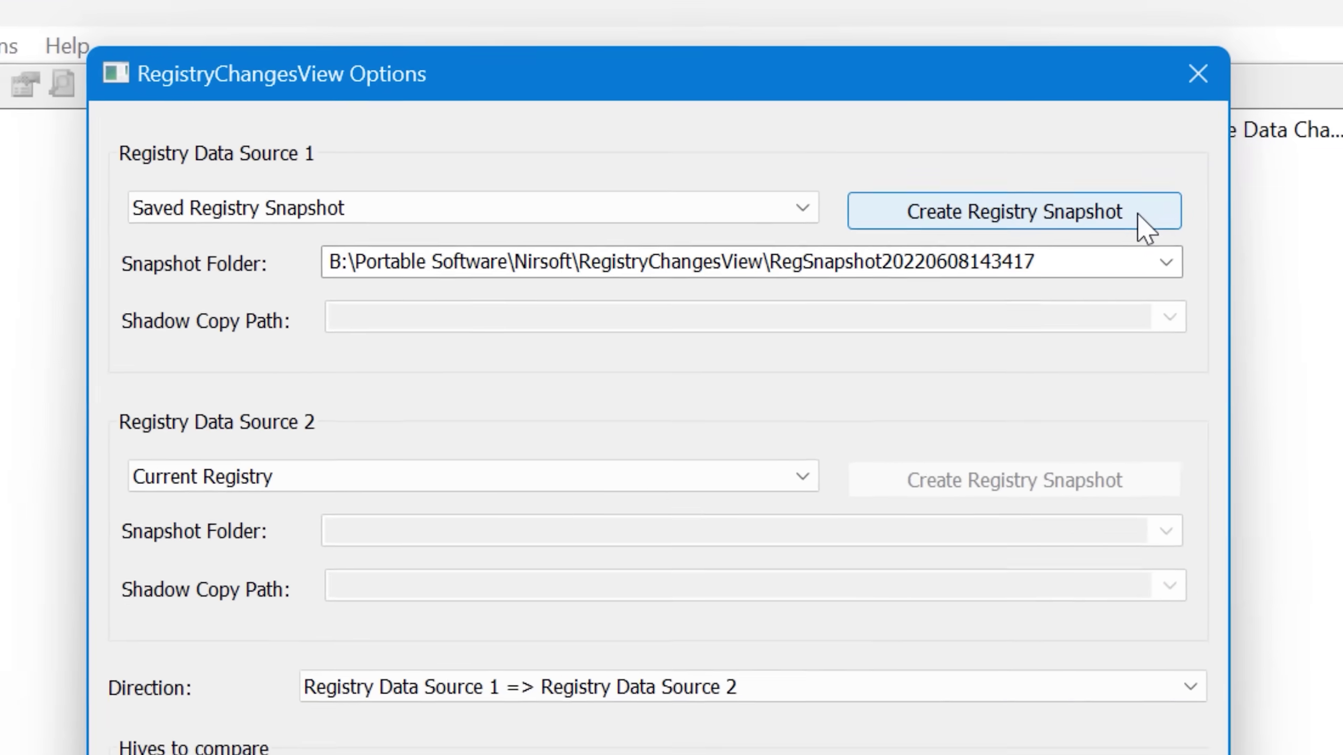
# - Save a snapshot of the chosen hives, compare it with the current registry, and select a modified value
pyautogui.click(1164, 233)
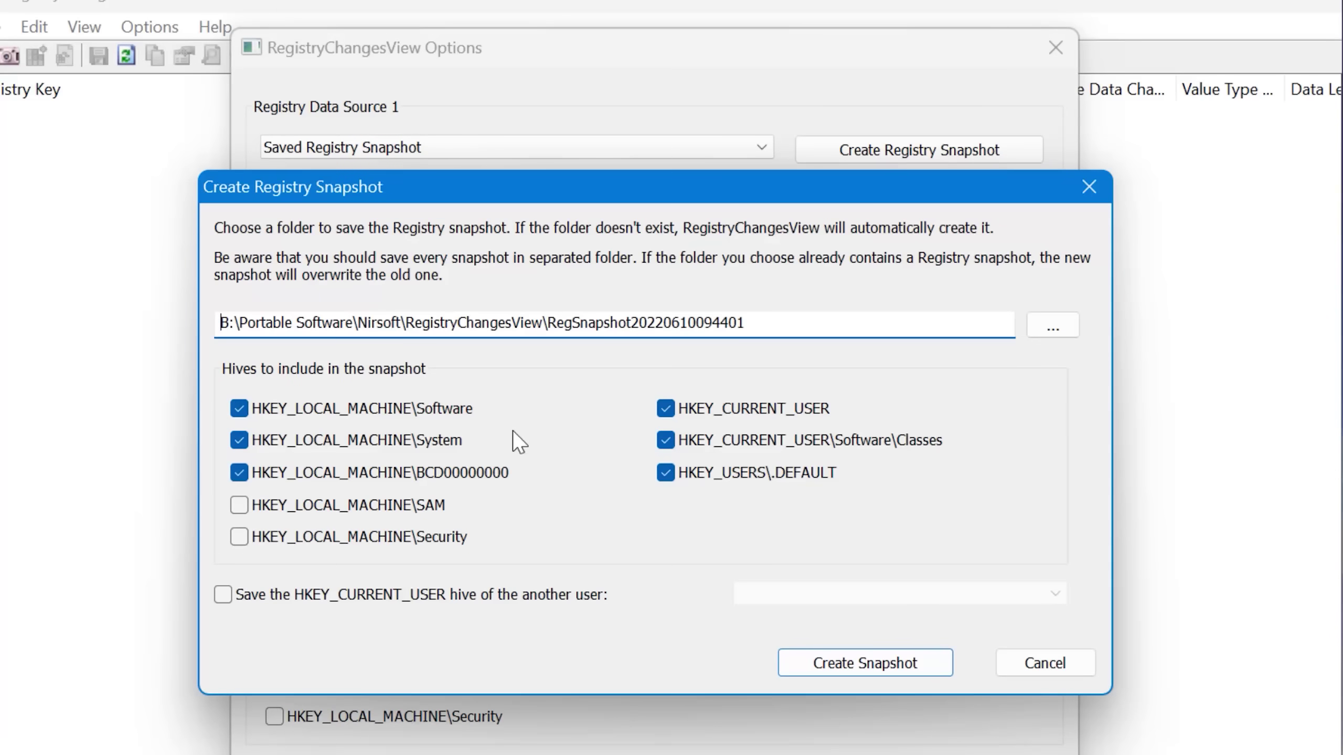
pyautogui.click(864, 662)
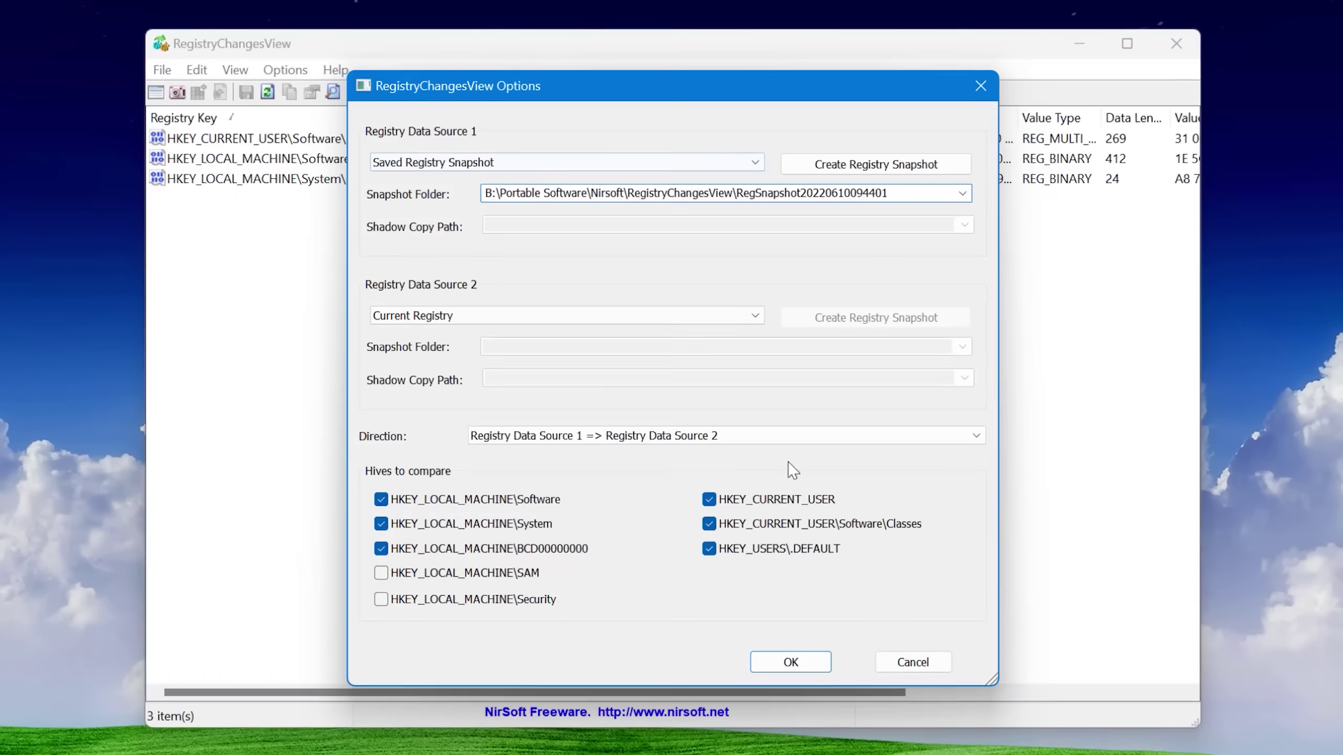
pyautogui.press('Return')
pyautogui.click(431, 259)
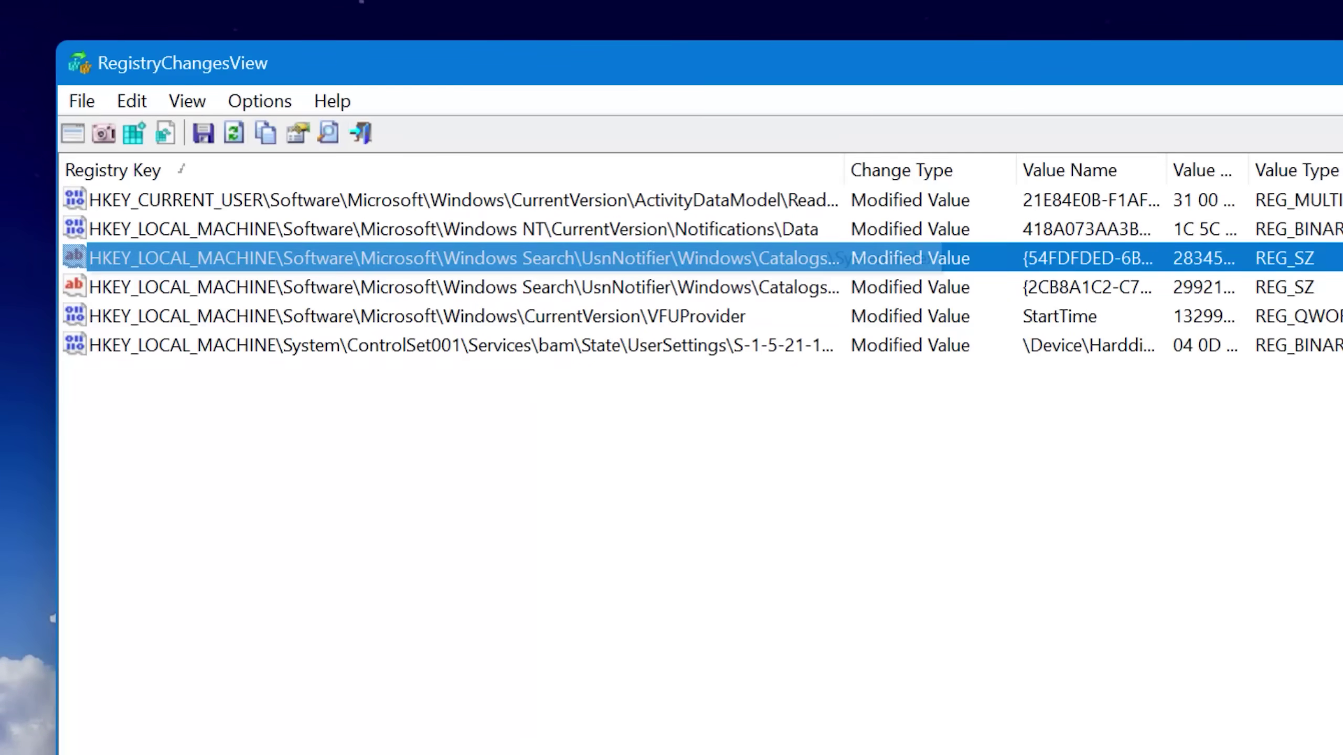
pyautogui.hscroll(5, 692, 274)
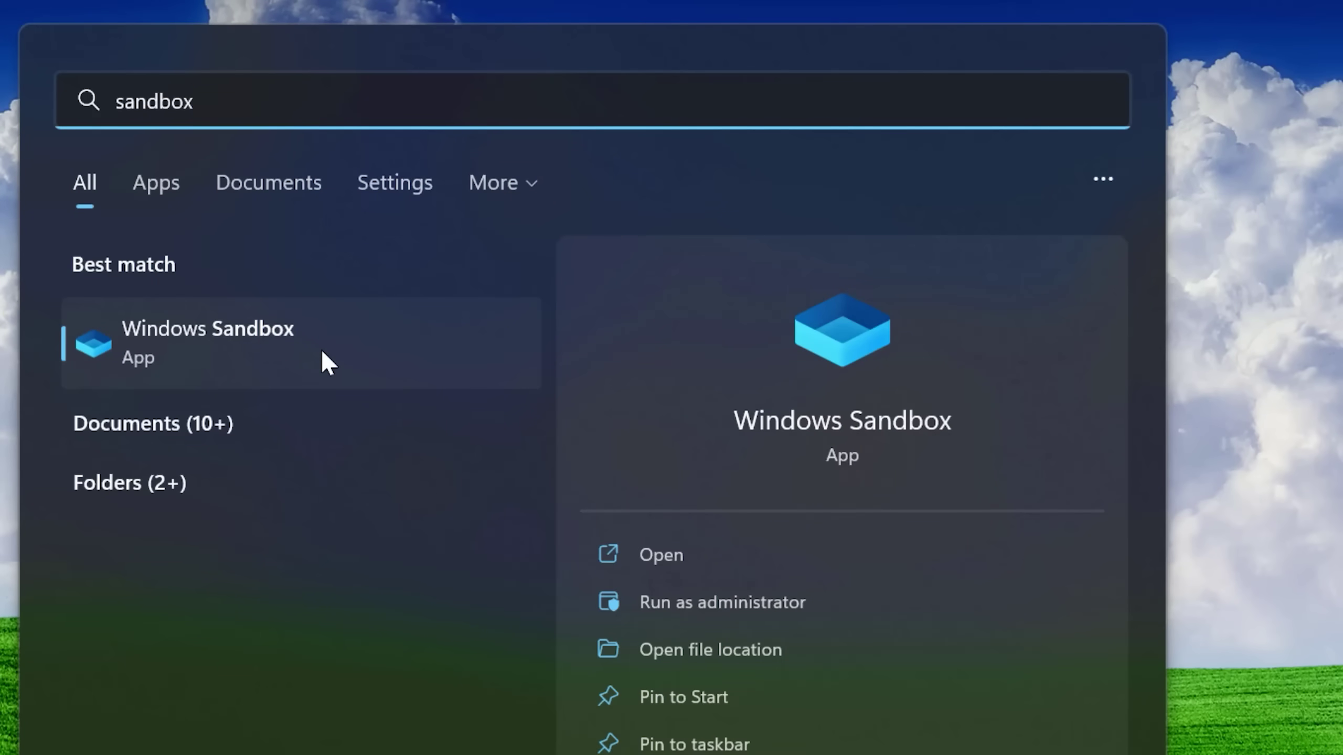
# - Launch Windows Sandbox from search results and drag selection boxes across its clean desktop
pyautogui.click(322, 350)
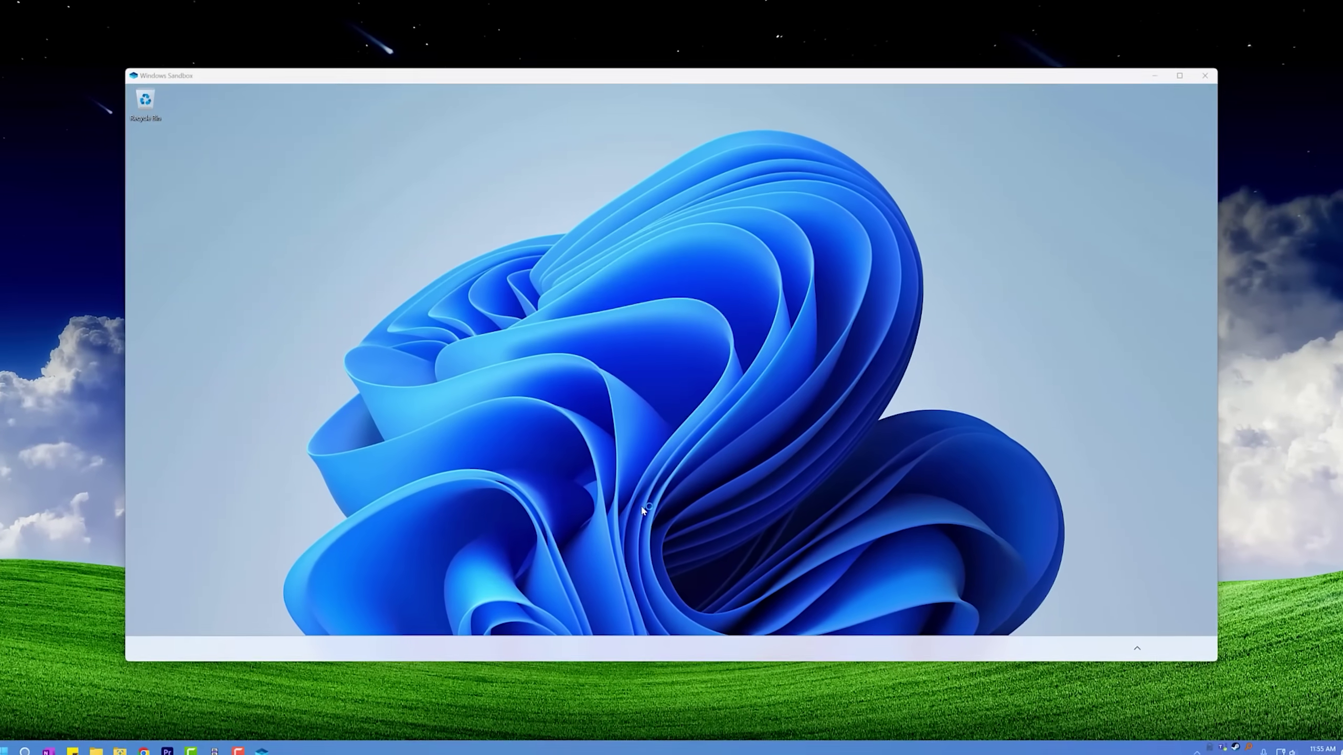
pyautogui.moveTo(637, 509); pyautogui.dragTo(235, 286)
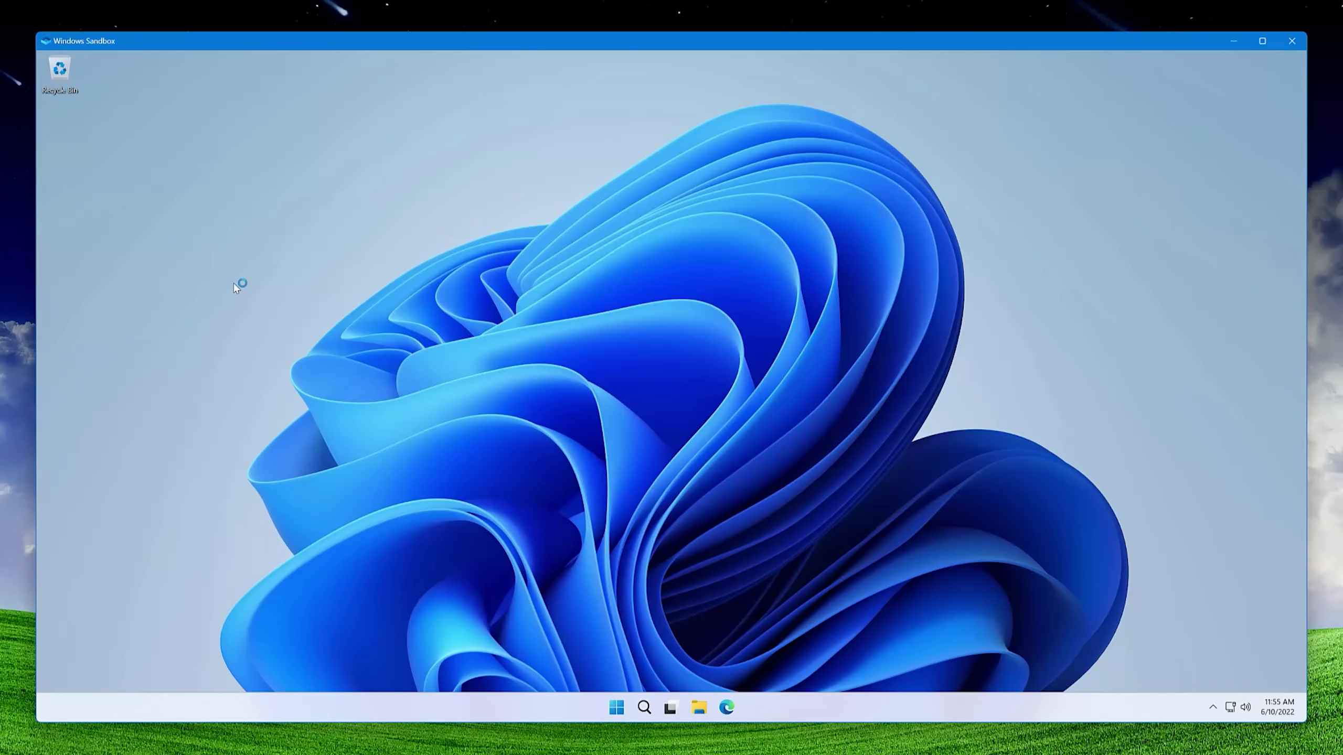
pyautogui.moveTo(259, 219); pyautogui.dragTo(966, 571)
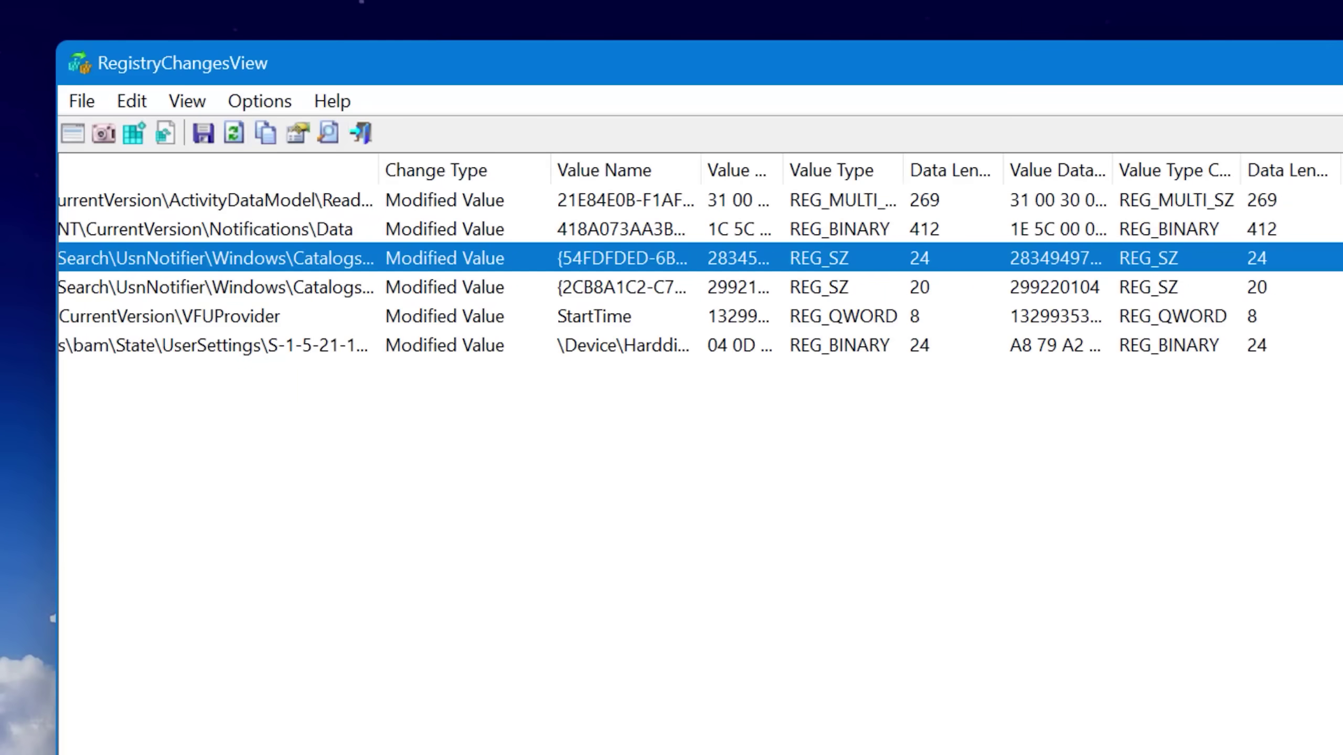
pyautogui.hscroll(-2, 700, 273)
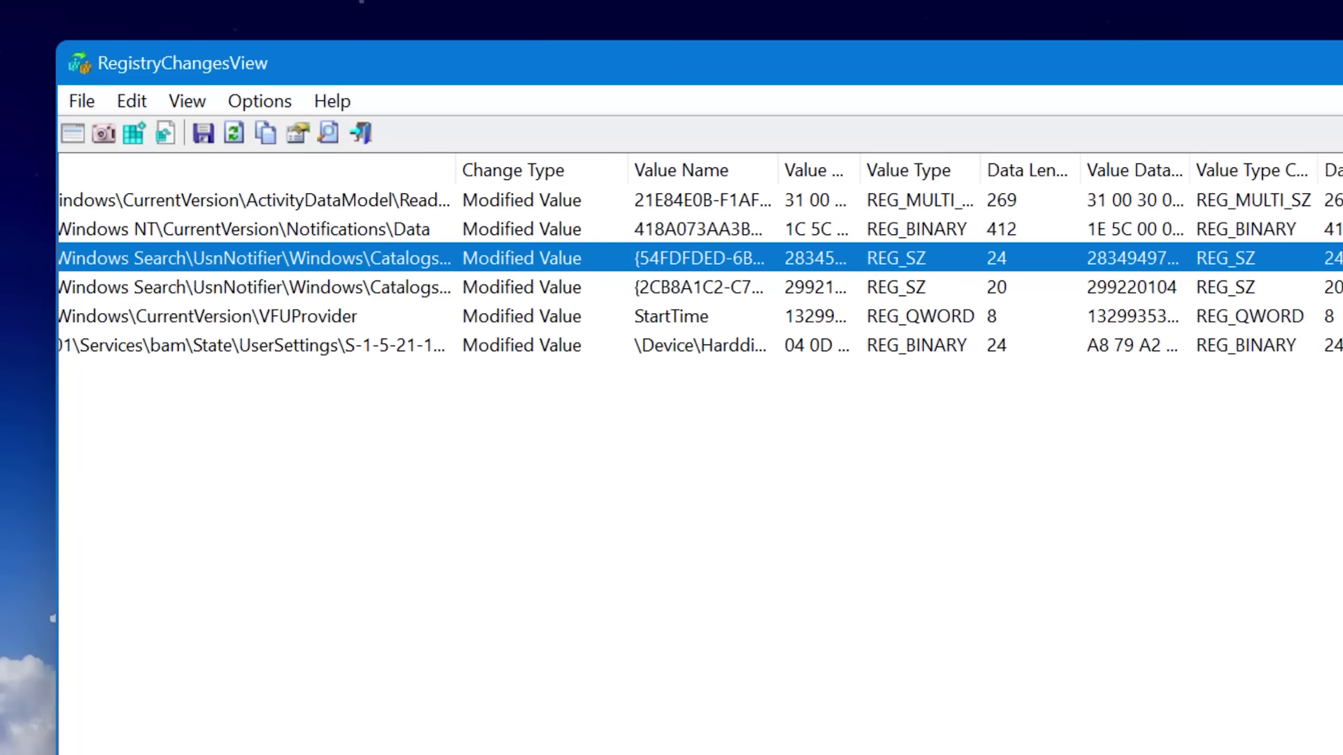
pyautogui.hscroll(-2, 700, 273)
pyautogui.hscroll(-2, 701, 272)
pyautogui.hscroll(-2, 700, 273)
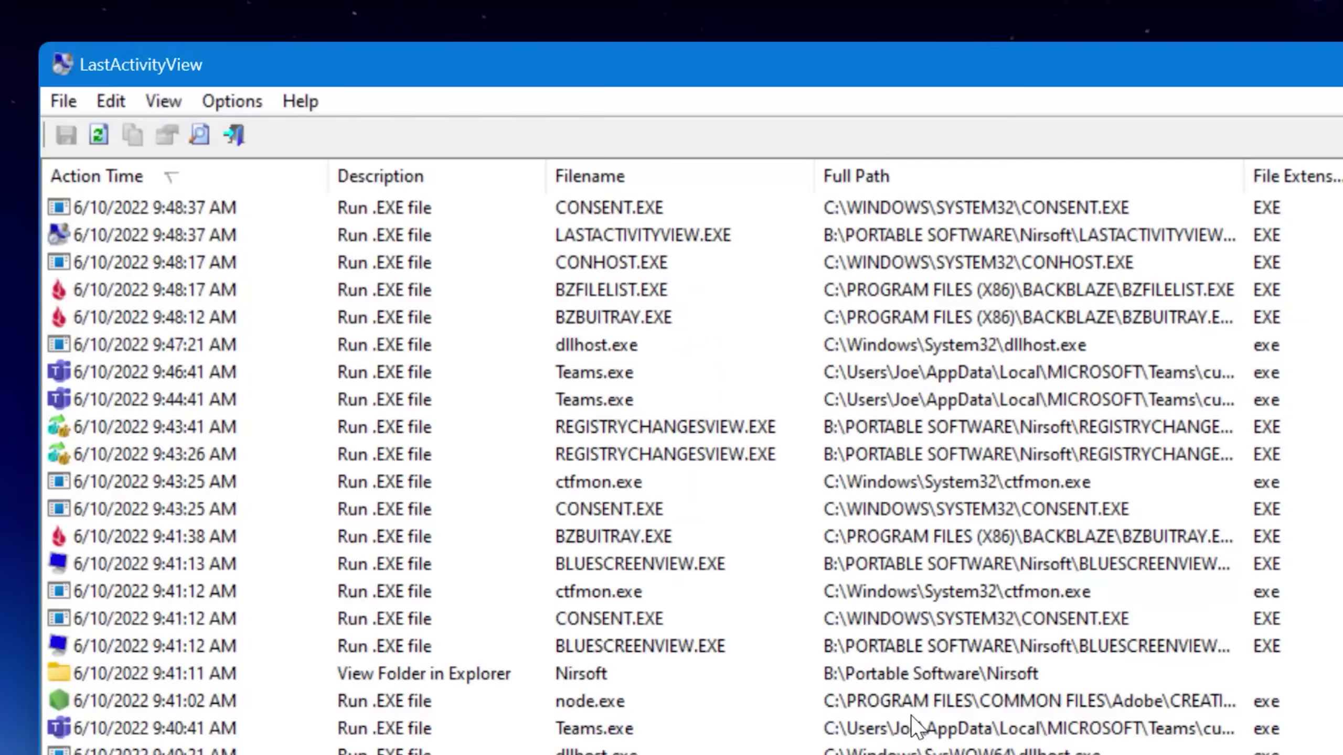
# - Inspect the CONSENT.EXE, RegistryChangesView and Nirsoft folder entries, then older dllhost and ctfmon launches
pyautogui.click(191, 211)
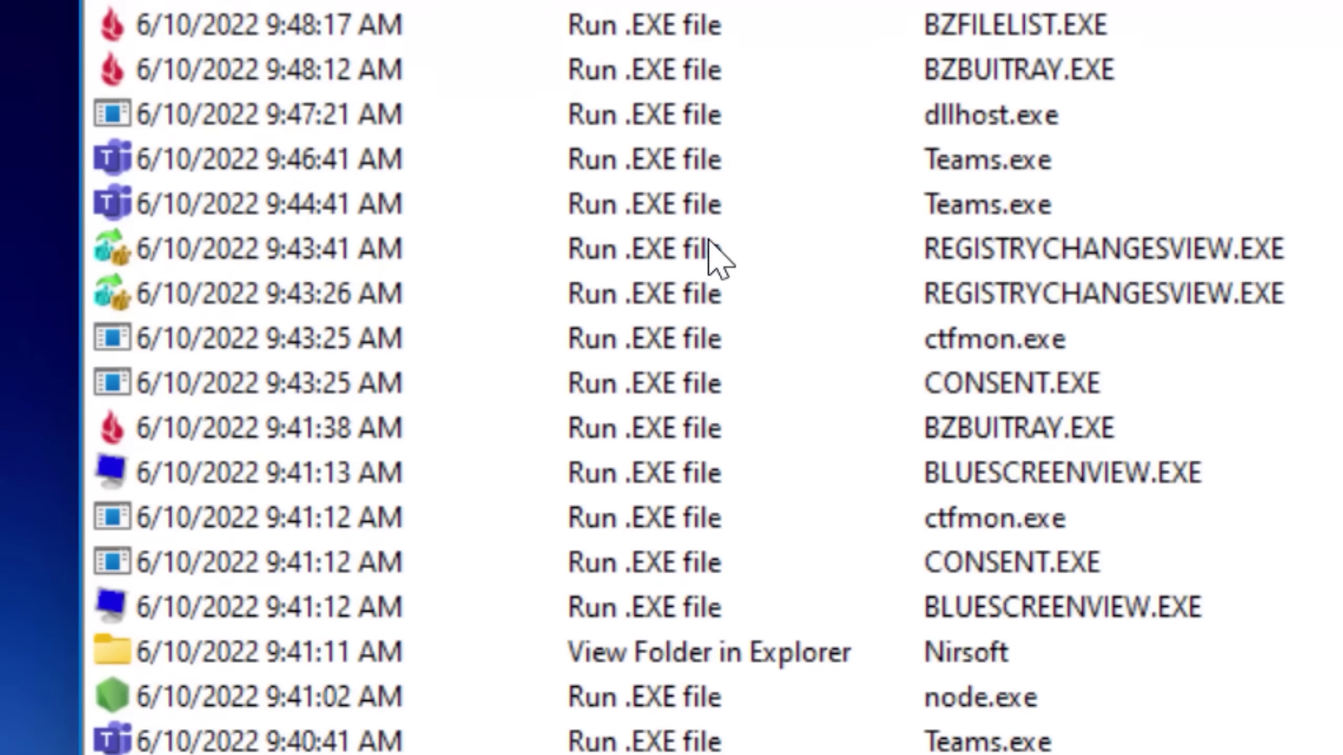
pyautogui.click(719, 305)
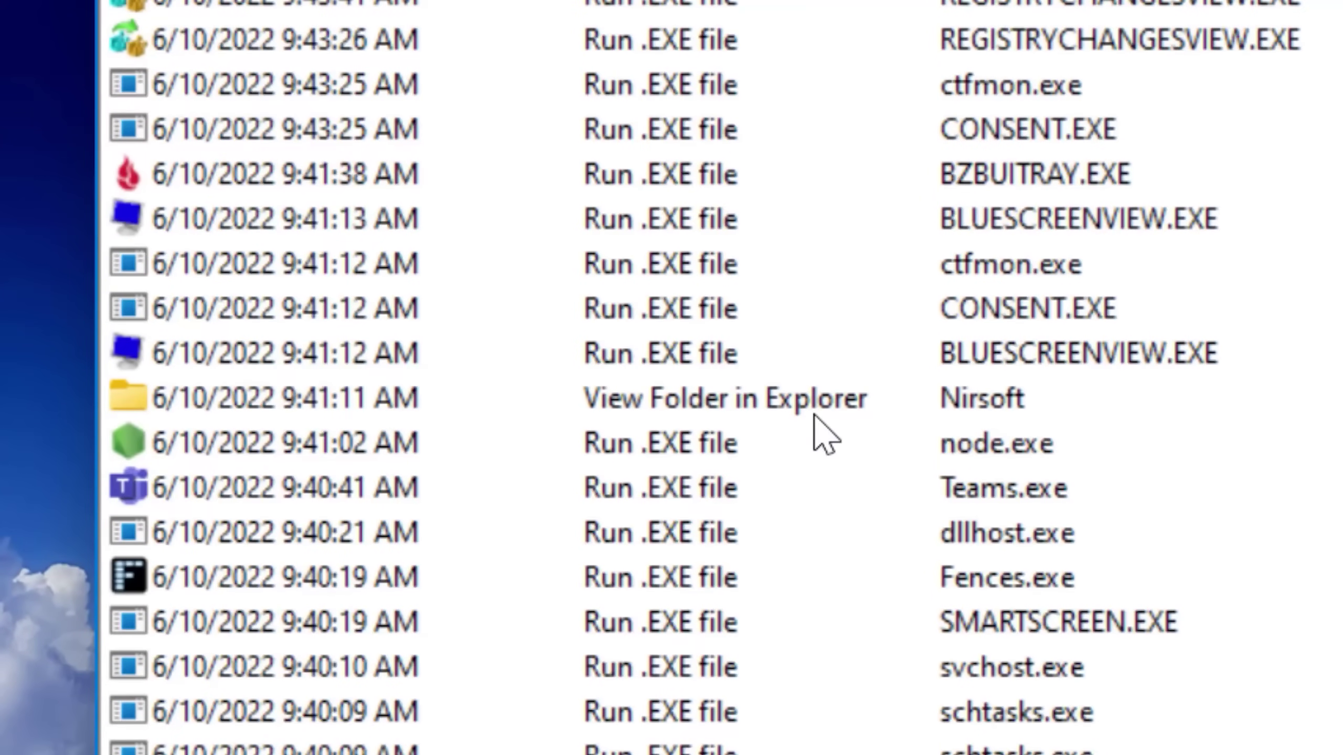
pyautogui.click(816, 416)
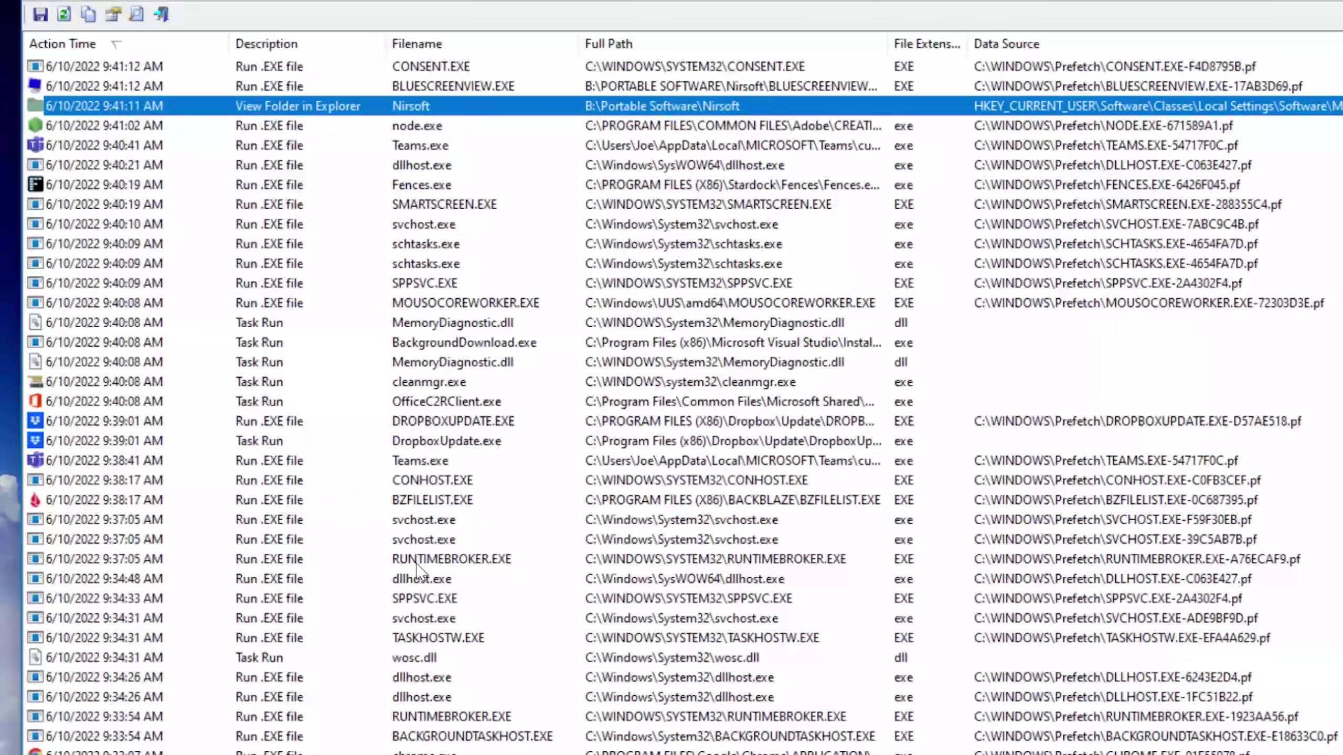
pyautogui.scroll(-1, 398, 633)
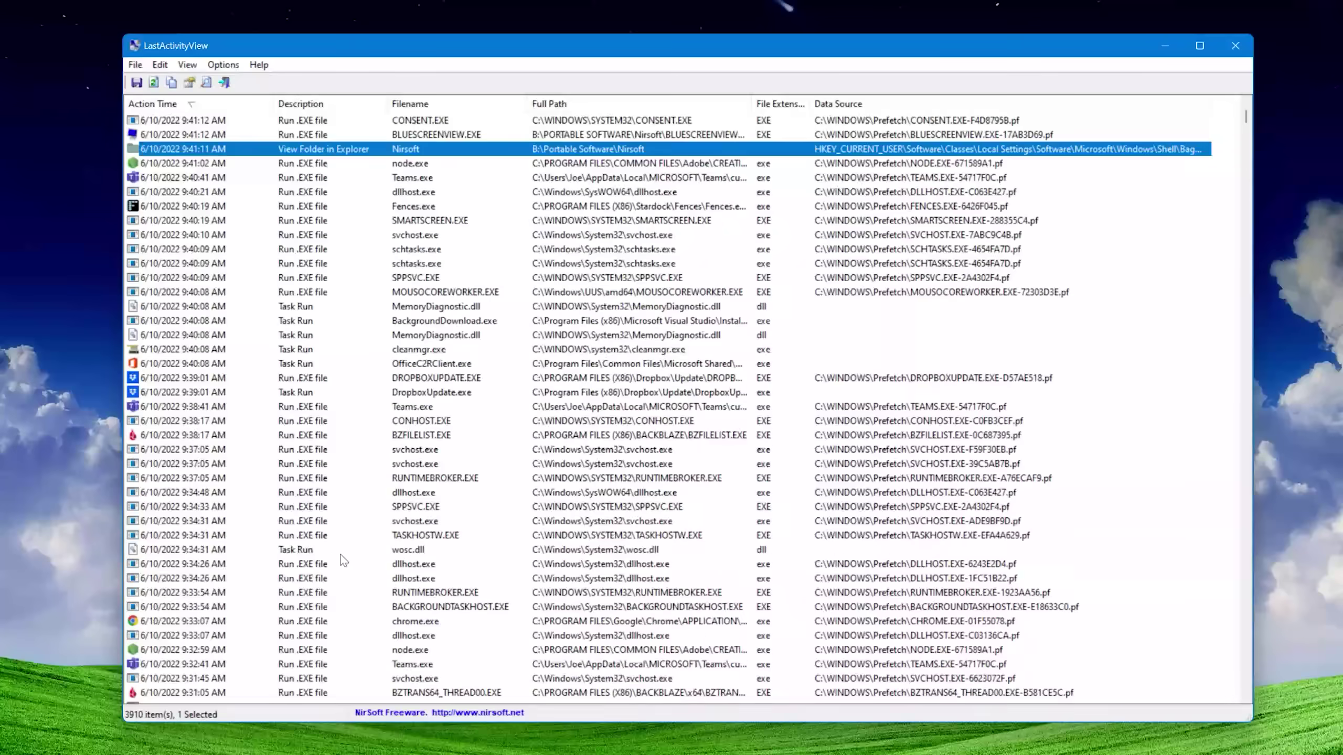
pyautogui.press('Down')
pyautogui.press('Down')
pyautogui.press('Down')
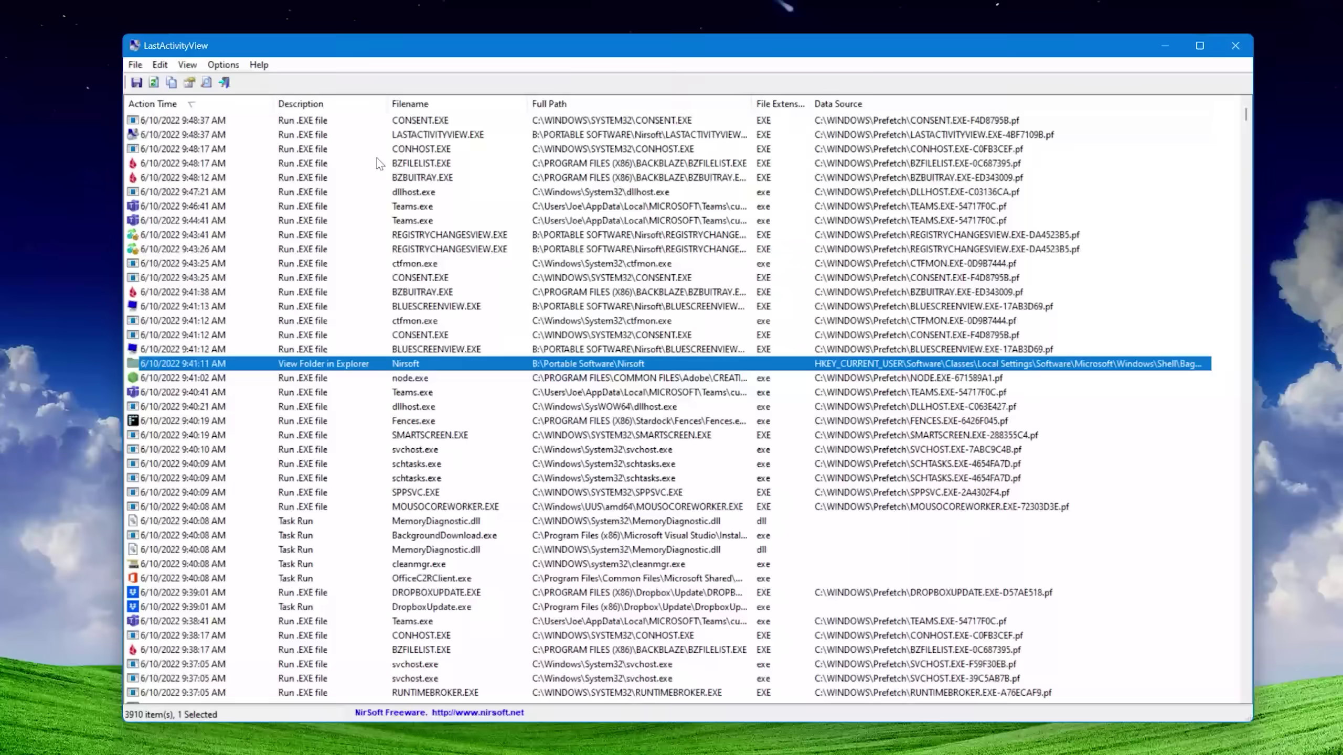
pyautogui.click(317, 198)
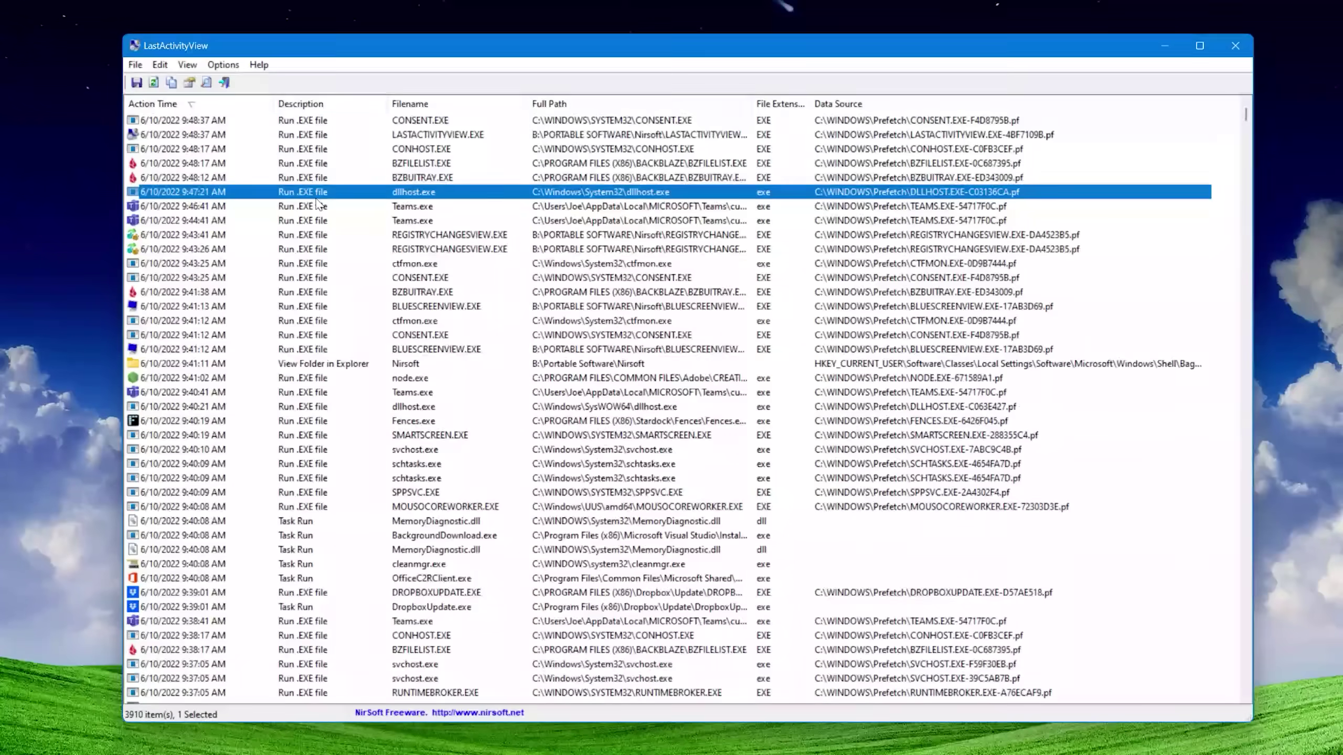
pyautogui.click(328, 276)
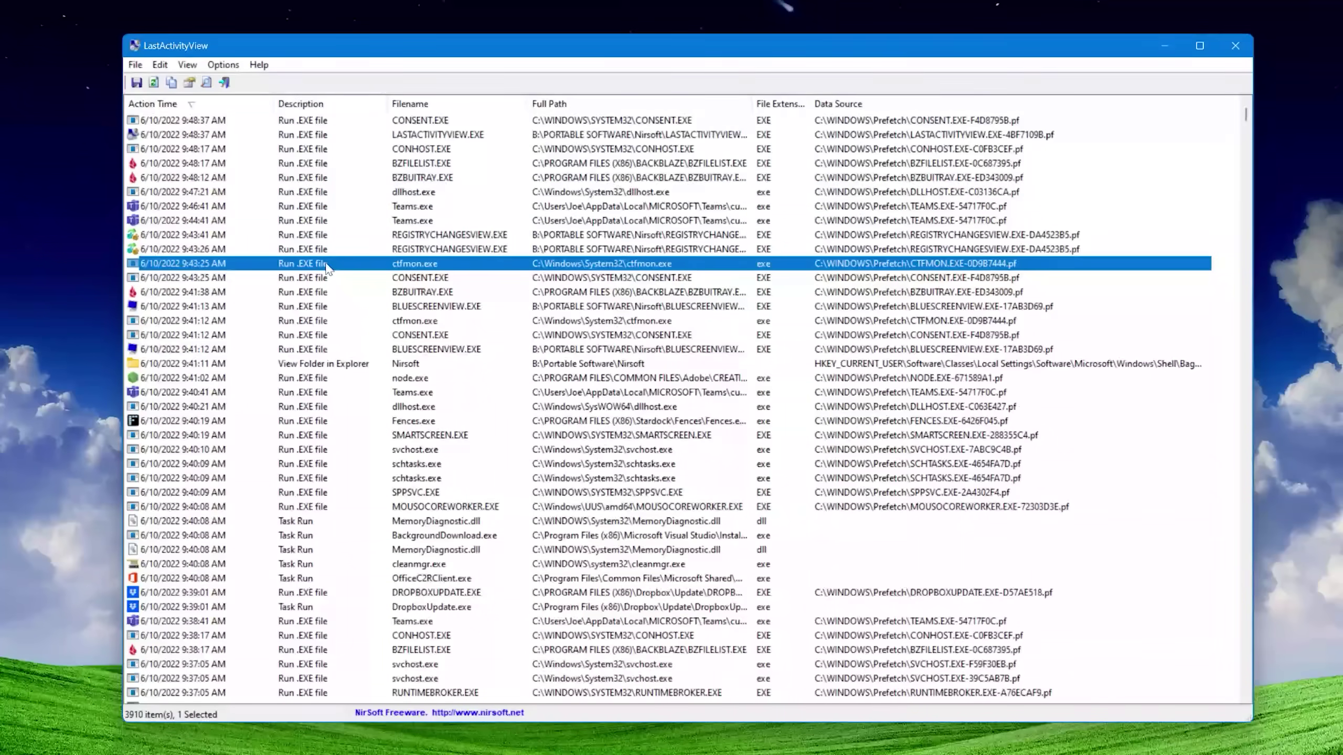
pyautogui.scroll(-8, 352, 424)
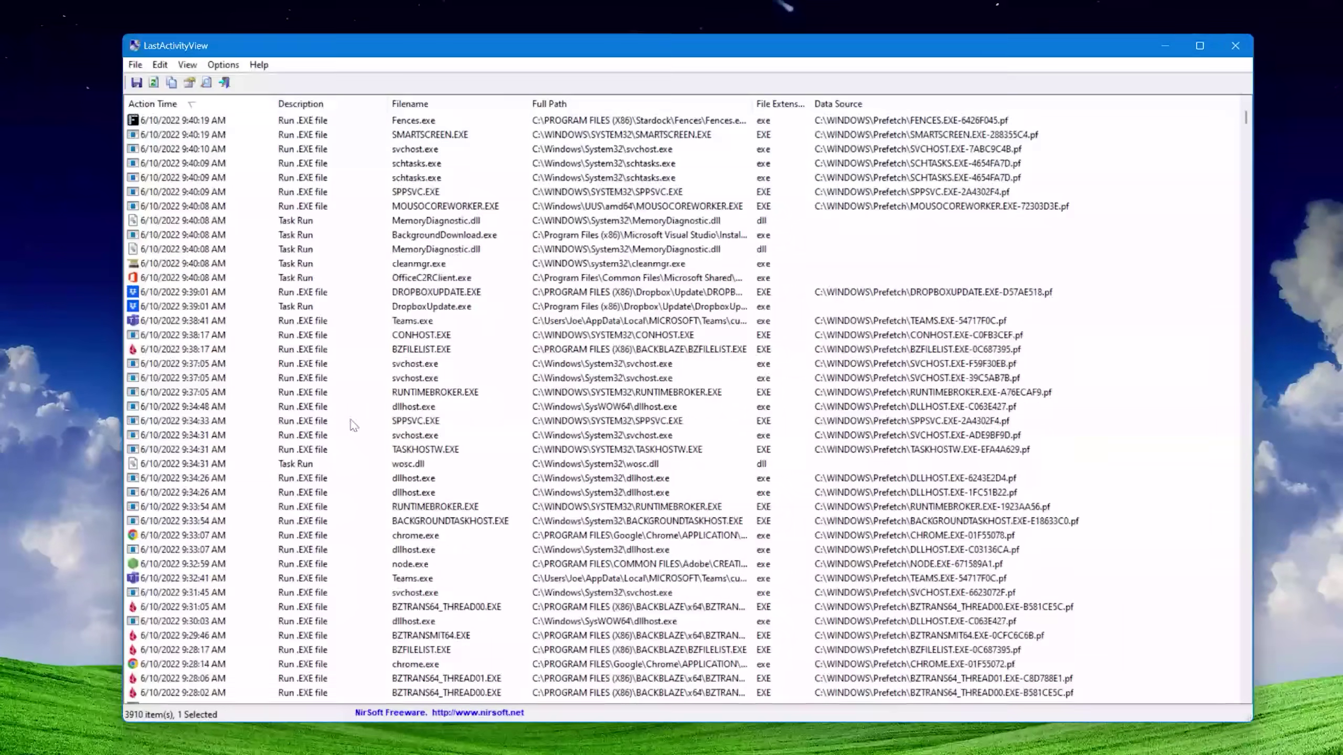
pyautogui.scroll(-2, 353, 423)
pyautogui.scroll(-8, 353, 424)
pyautogui.scroll(-8, 353, 424)
pyautogui.scroll(-7, 353, 423)
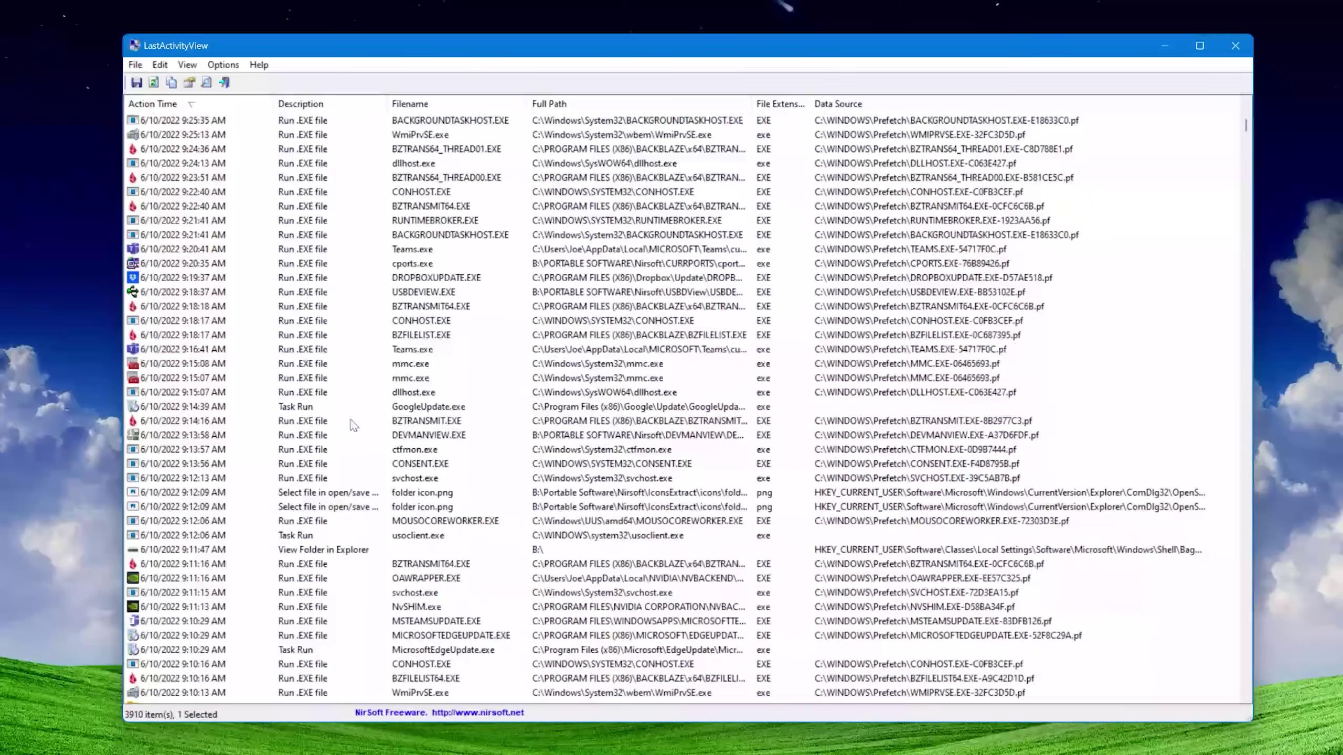
pyautogui.scroll(-6, 353, 425)
pyautogui.scroll(-3, 352, 423)
pyautogui.scroll(-4, 352, 423)
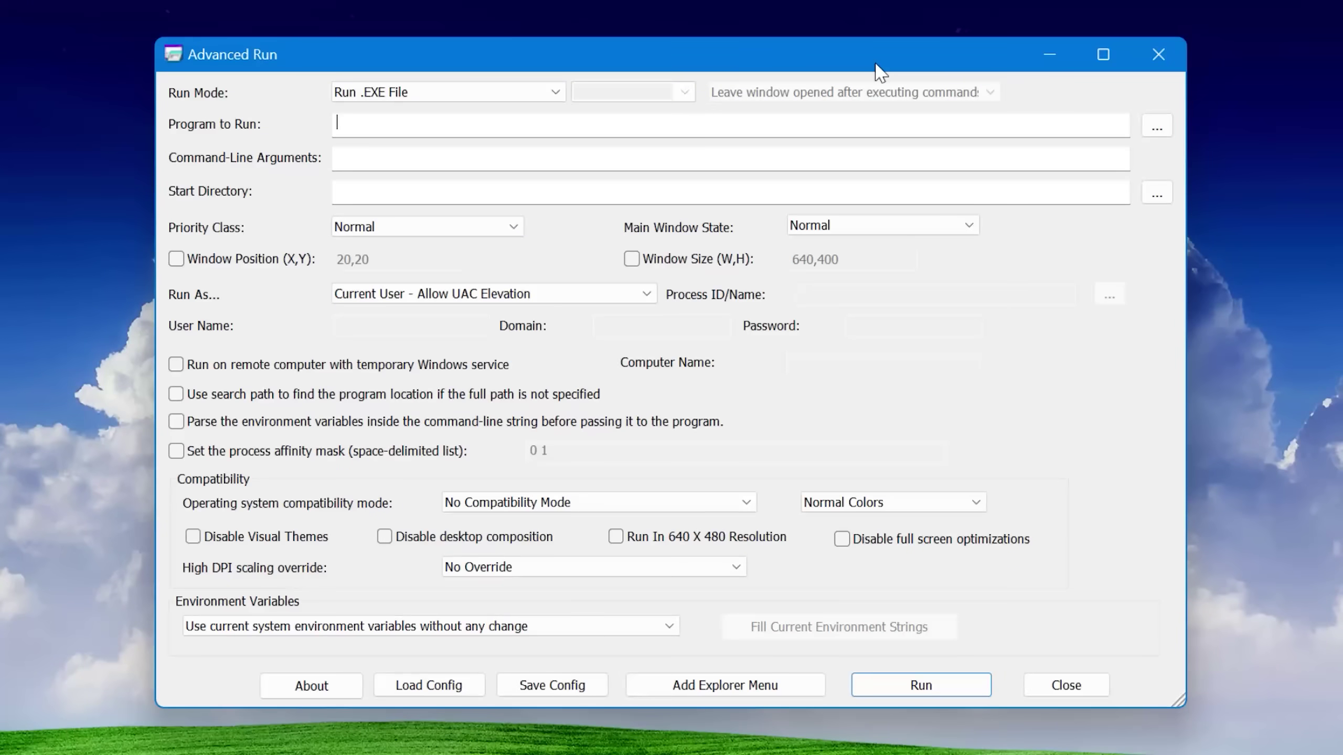
# - Browse the run mode, window state and compatibility lists, and set environment variables to Merge
pyautogui.click(544, 95)
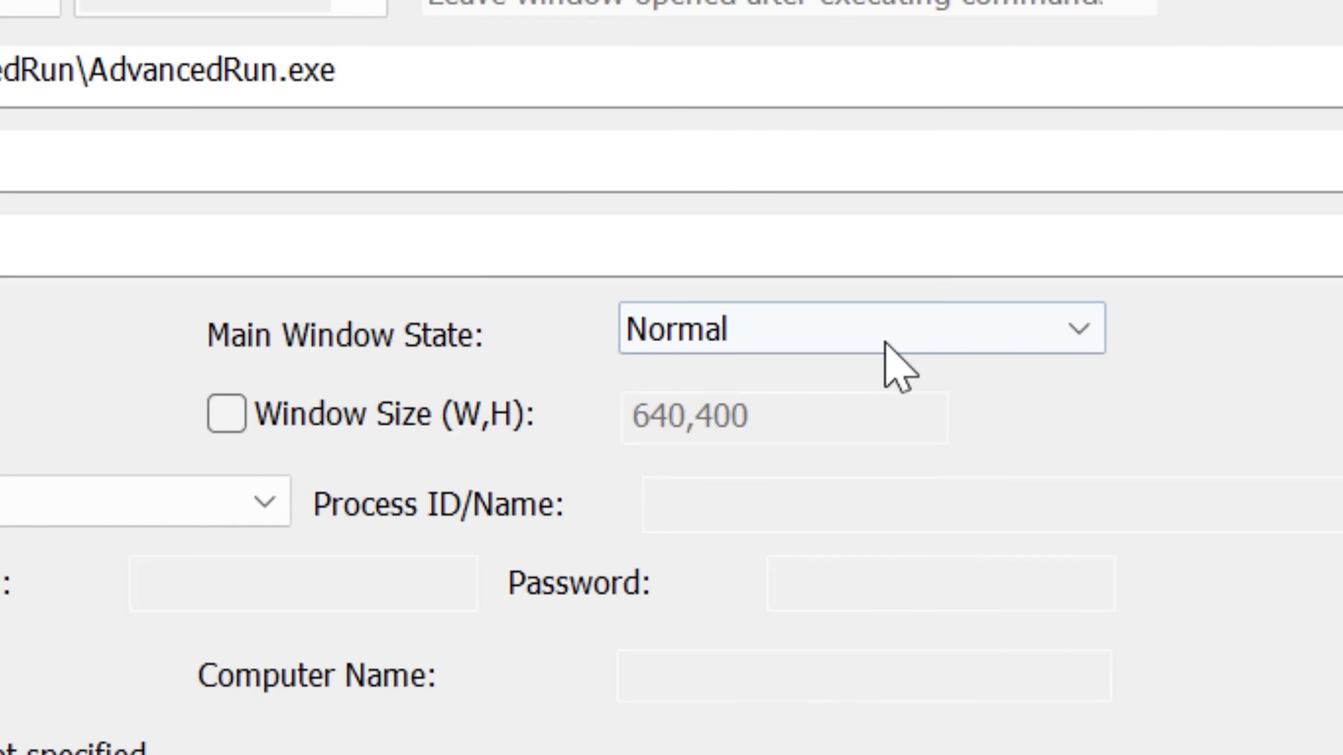
pyautogui.click(885, 339)
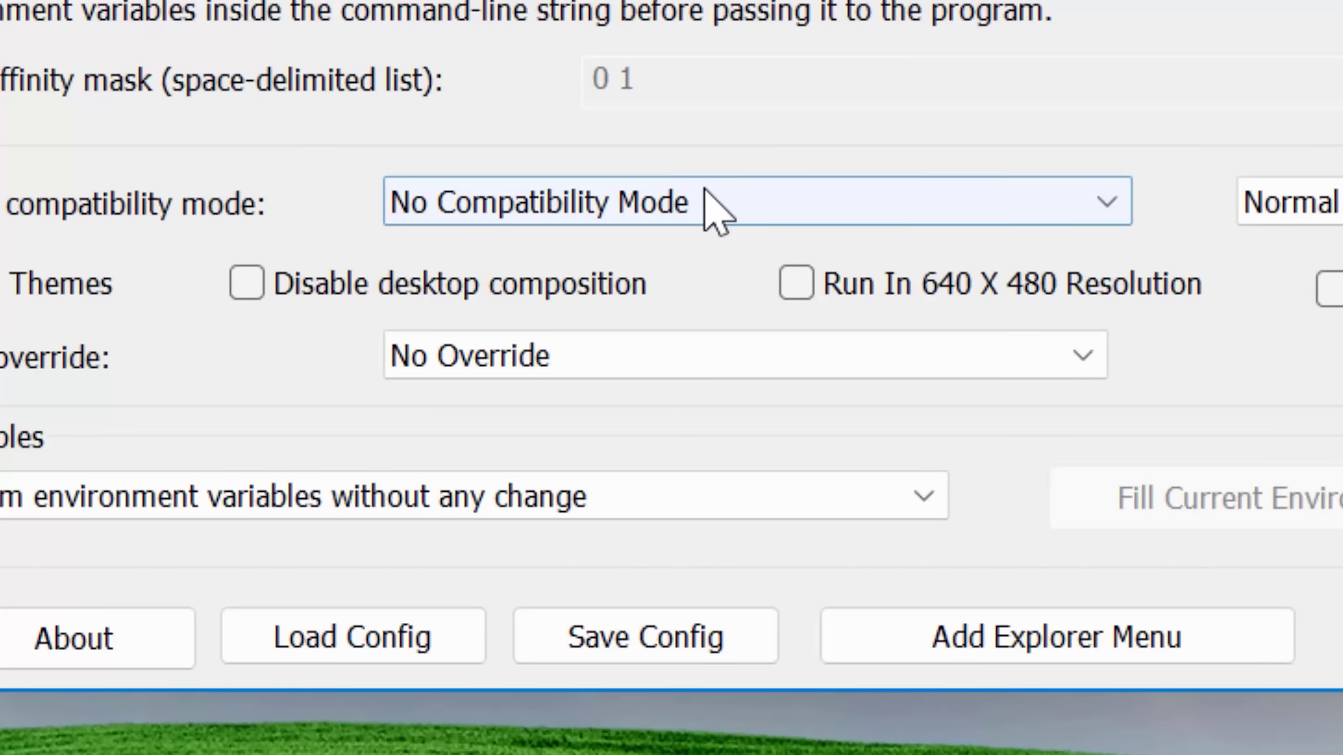
pyautogui.click(718, 208)
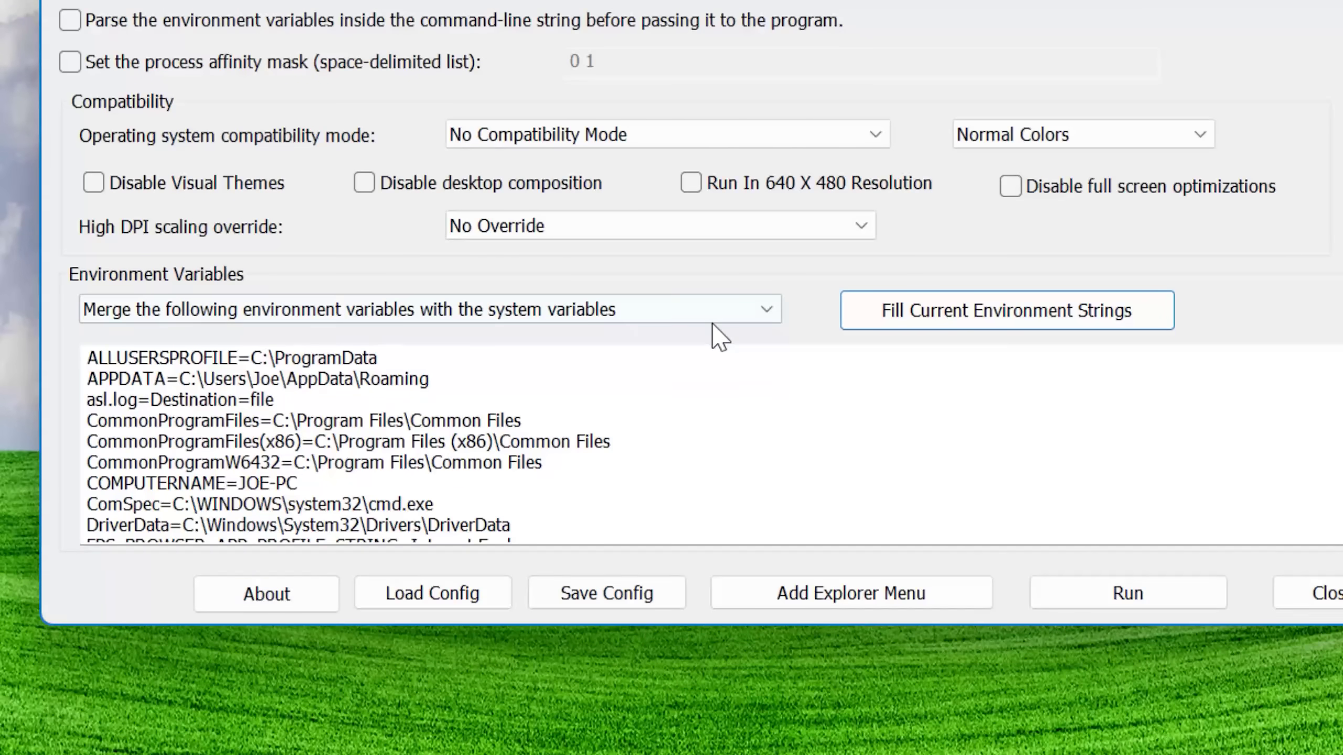
pyautogui.click(712, 322)
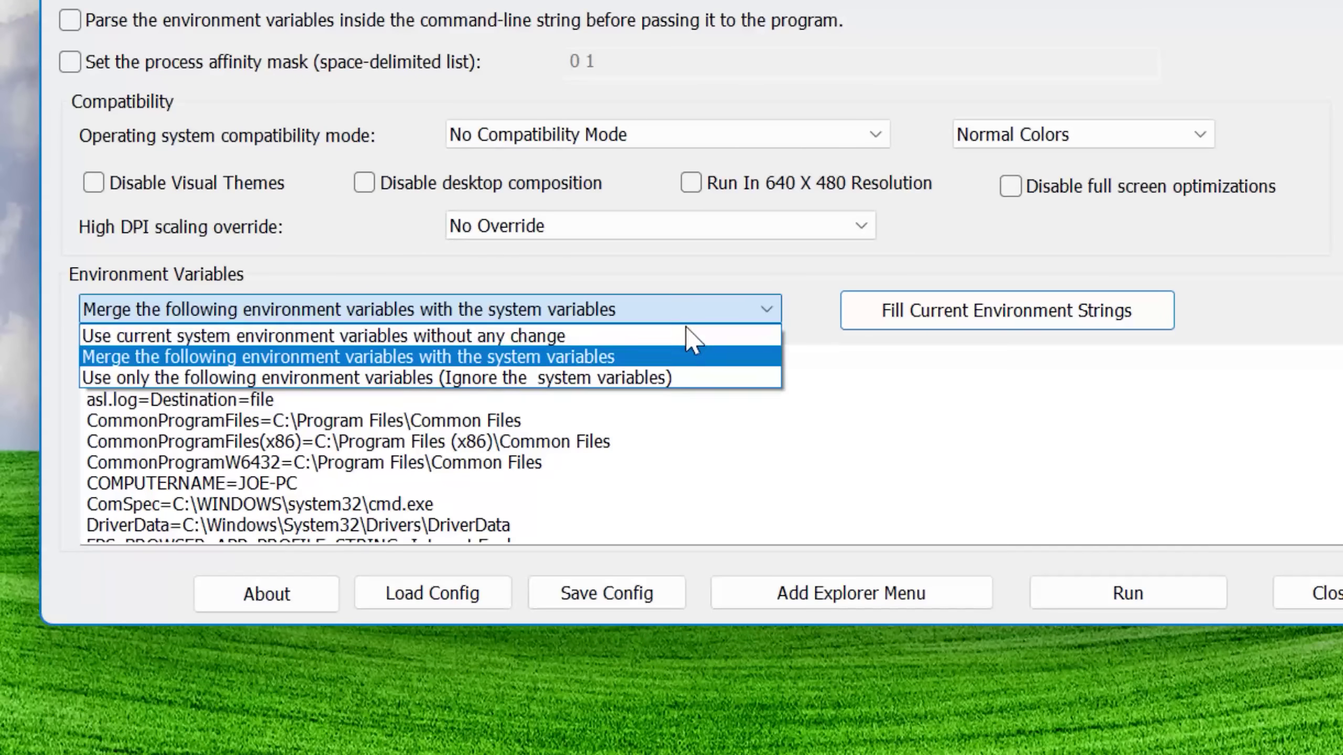
pyautogui.click(677, 358)
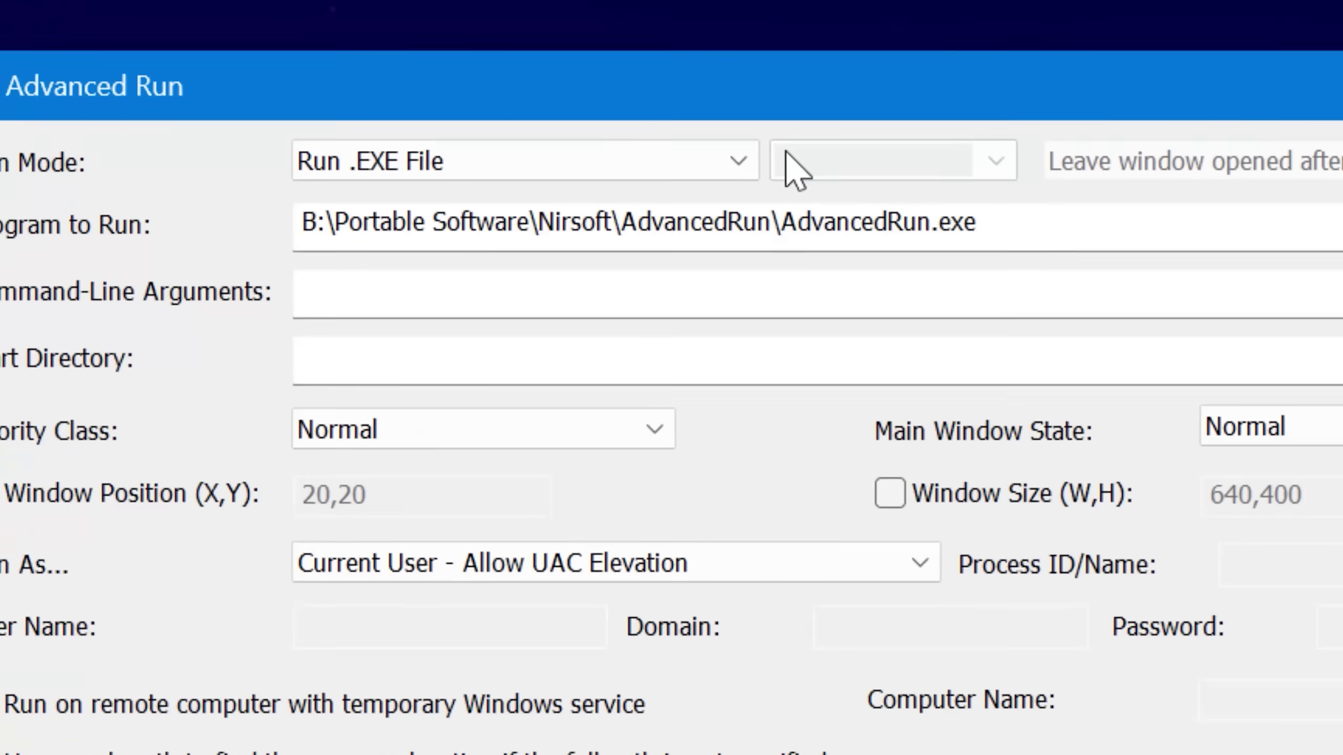
# - Set the run mode to 'Command Prompt - Execute command'
pyautogui.click(671, 163)
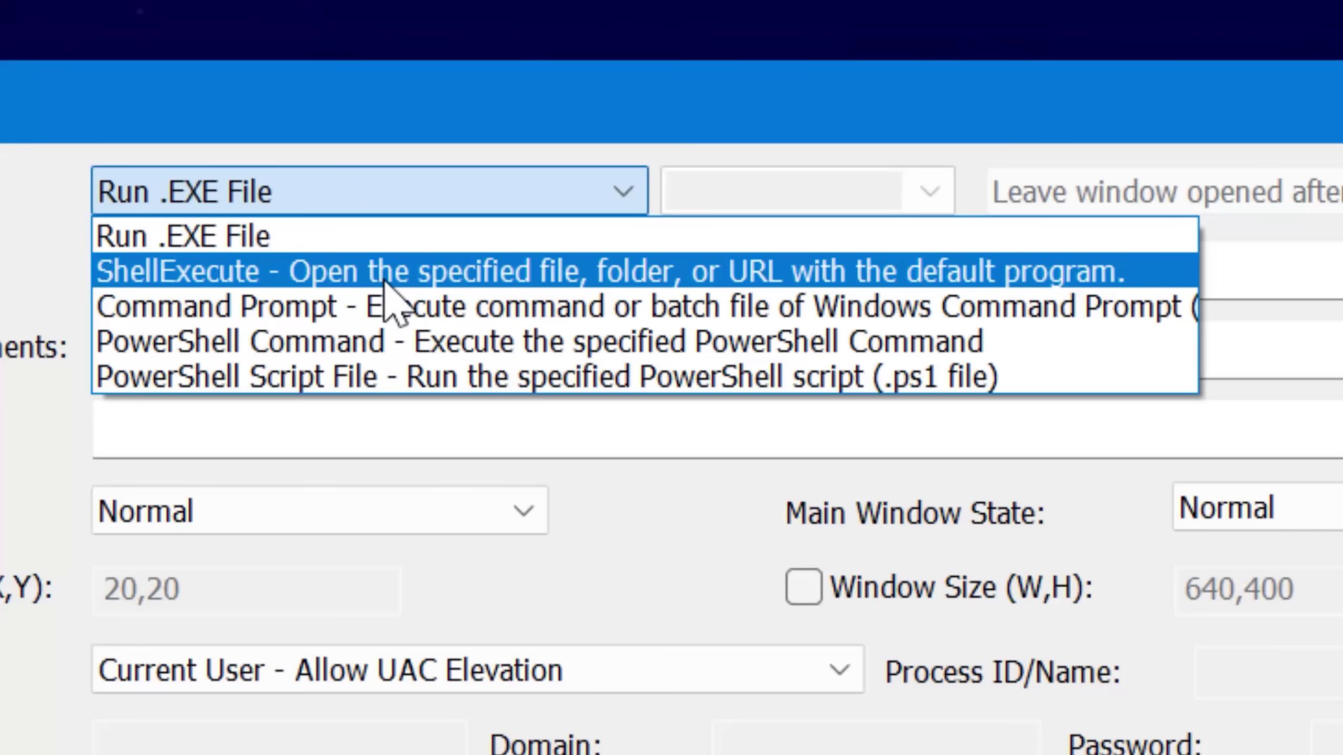
pyautogui.click(393, 307)
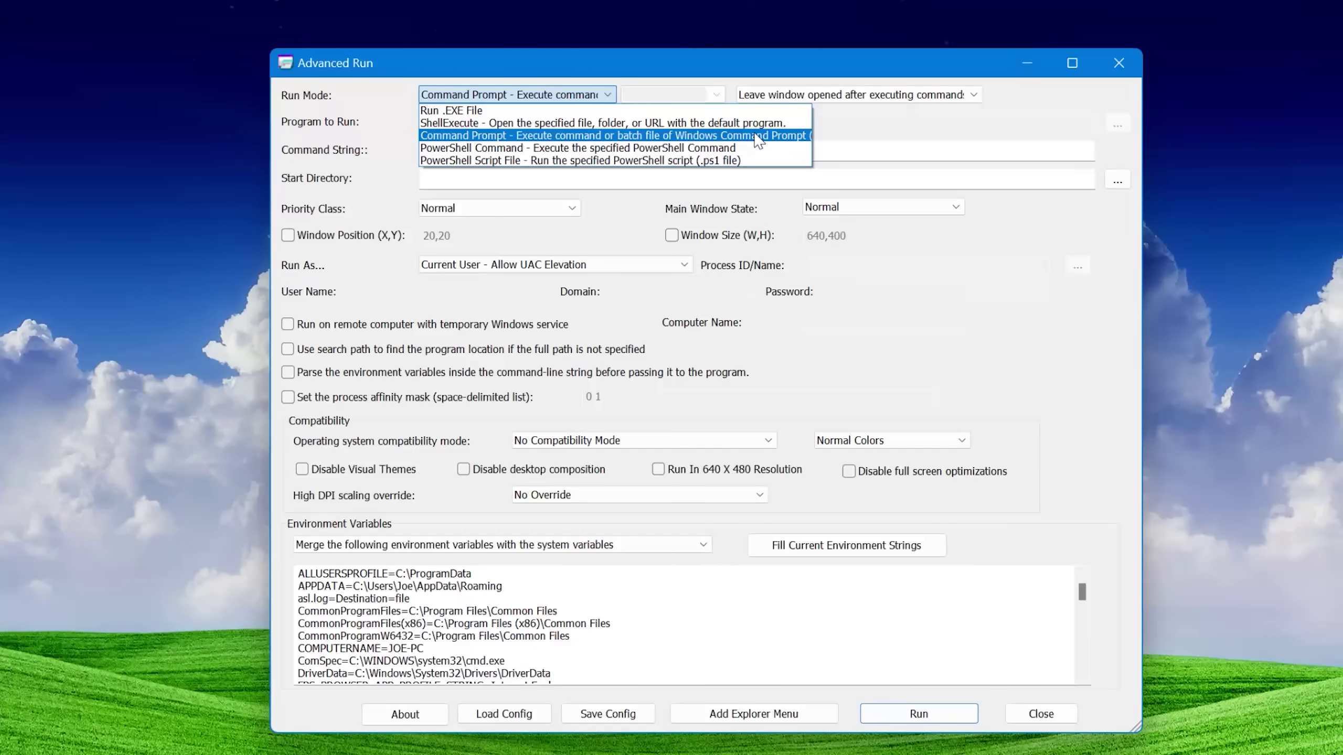
pyautogui.click(910, 135)
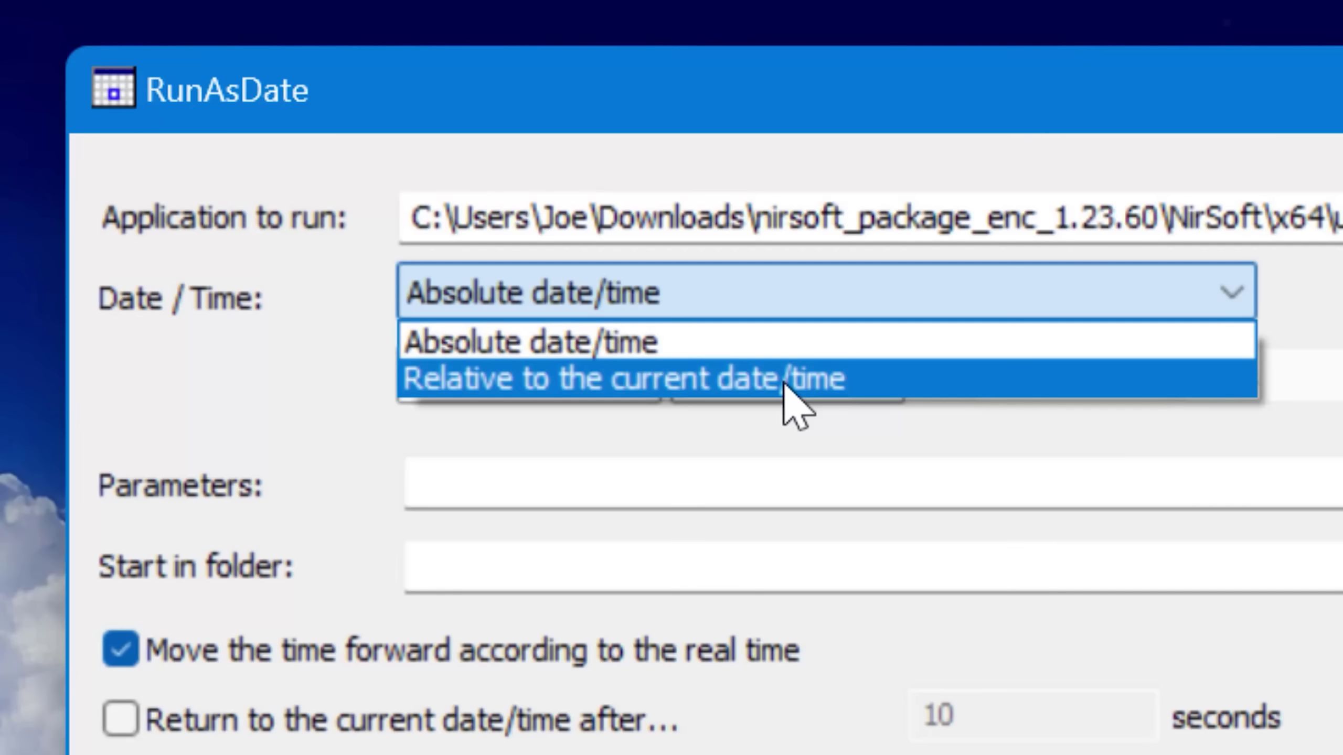
# - Set a relative +30 day offset, then switch RunAsDate back to absolute date/time
pyautogui.click(804, 312)
pyautogui.click(815, 384)
pyautogui.click(1026, 282)
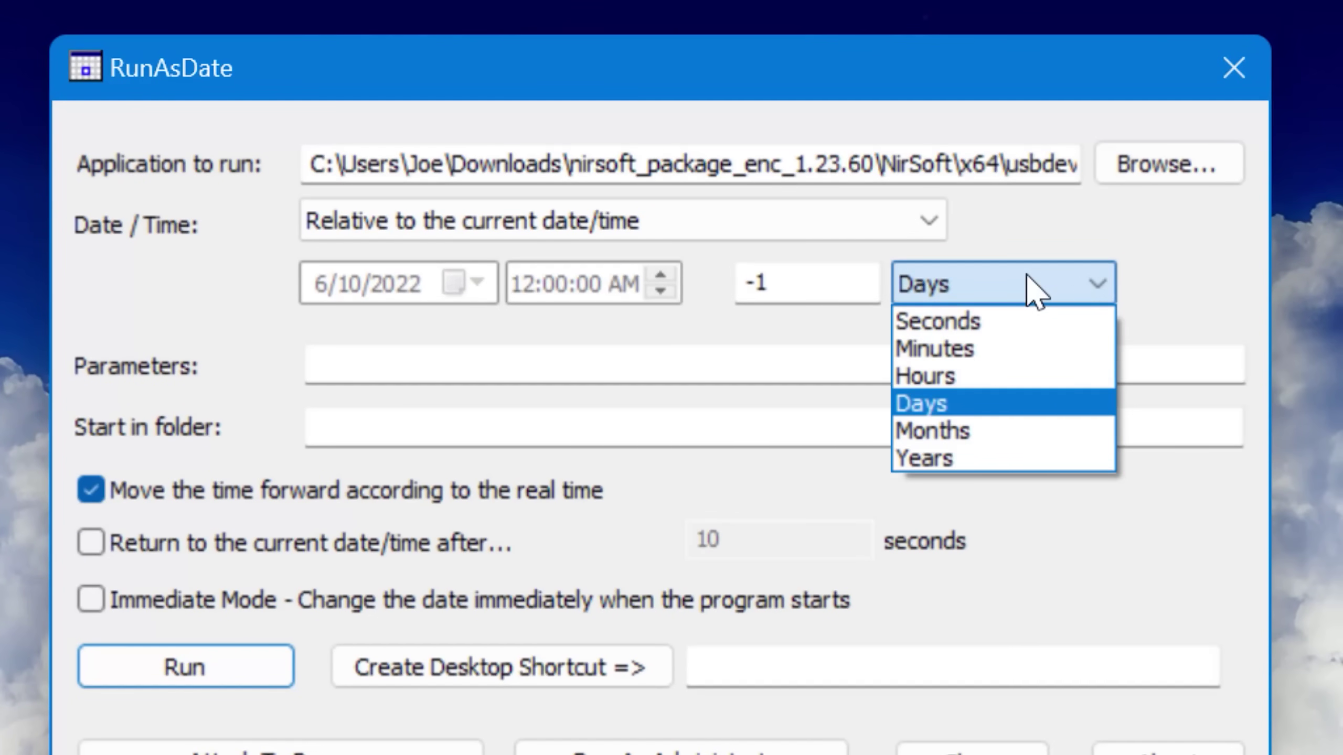
pyautogui.click(1026, 281)
pyautogui.moveTo(797, 240); pyautogui.dragTo(713, 237)
pyautogui.write('+30')
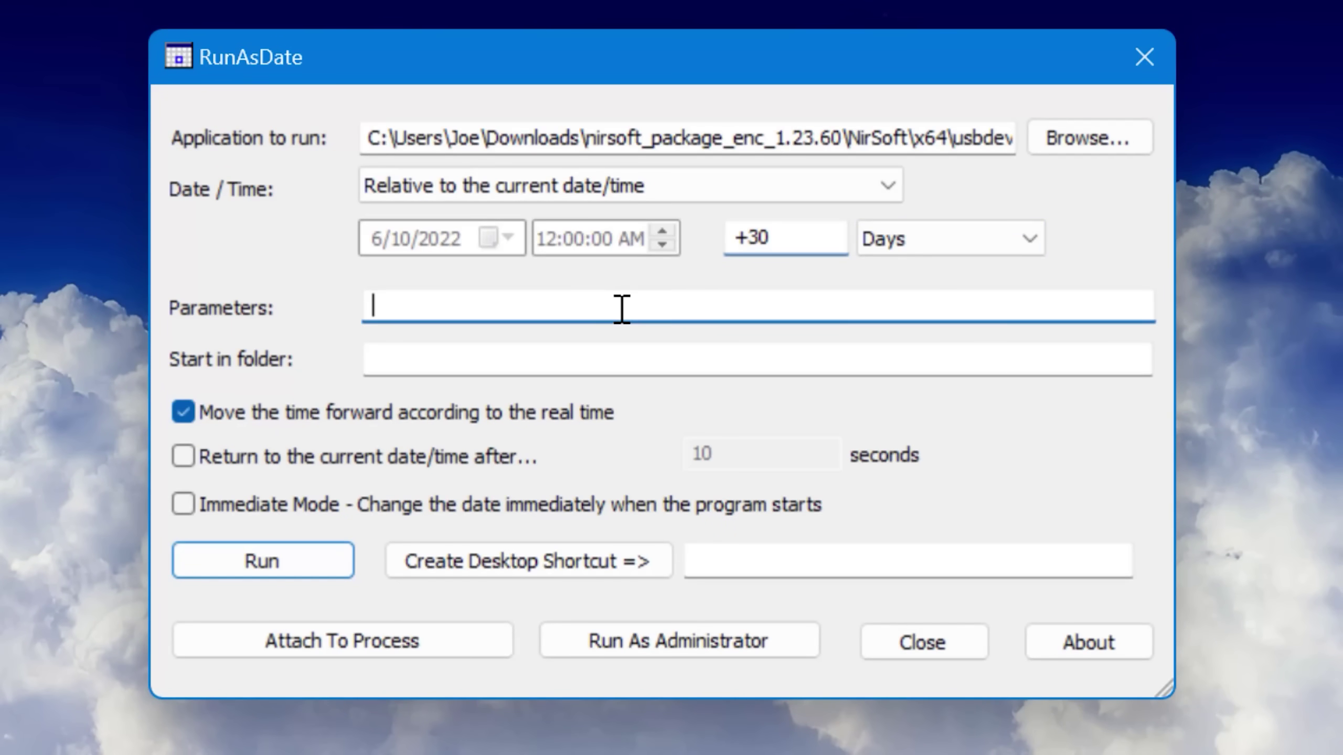
pyautogui.click(655, 186)
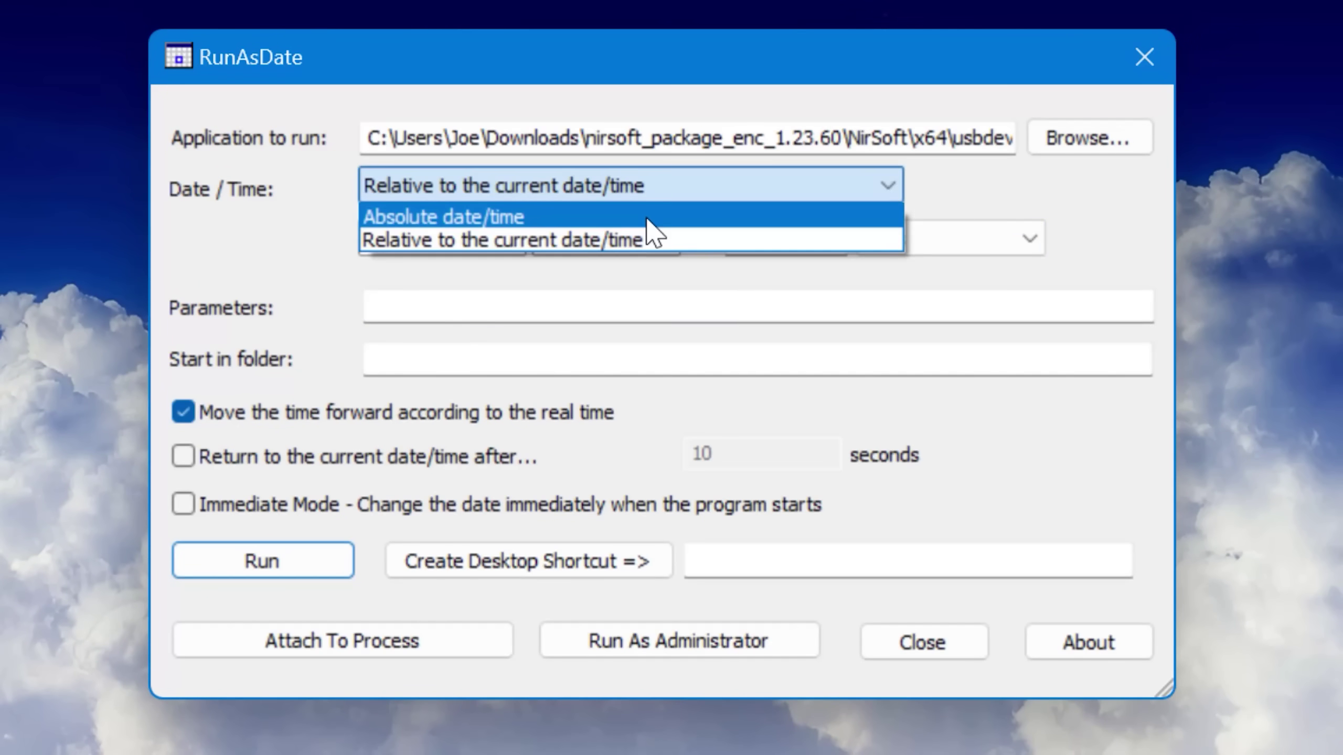
pyautogui.click(643, 218)
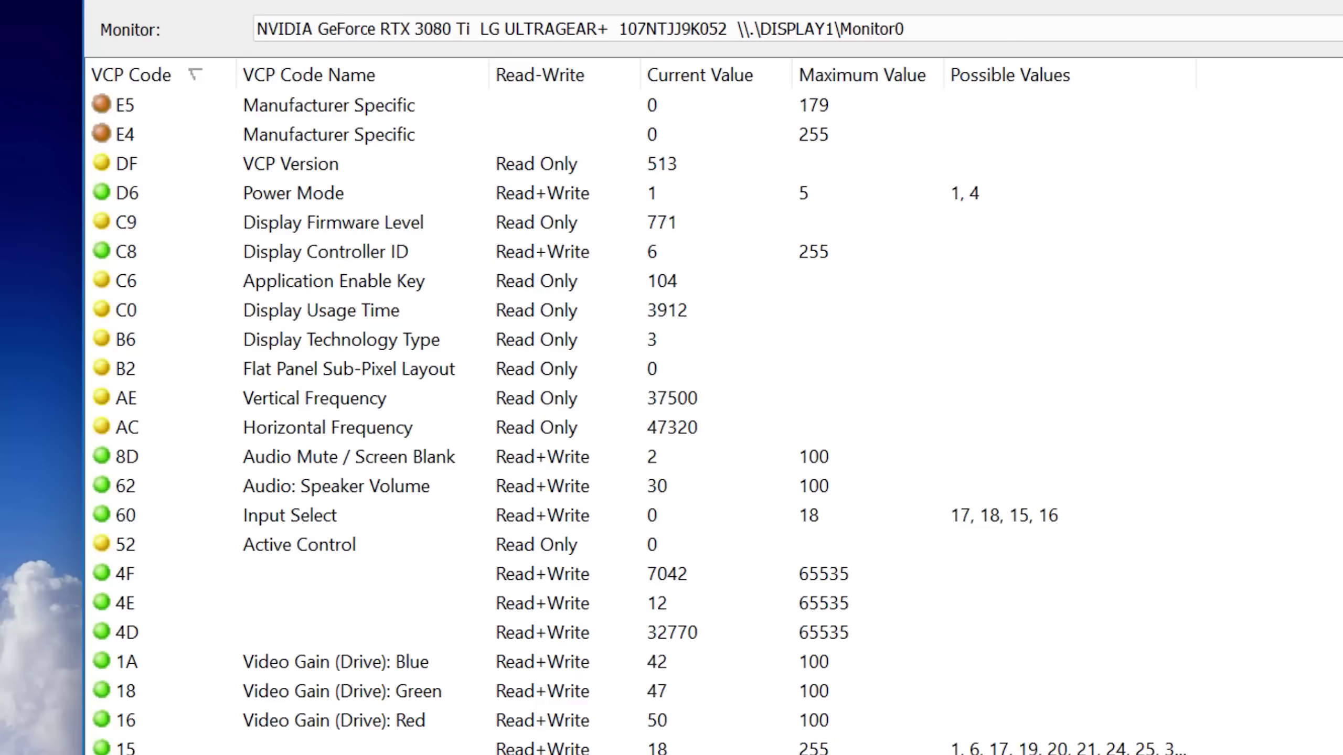
pyautogui.scroll(1, 640, 426)
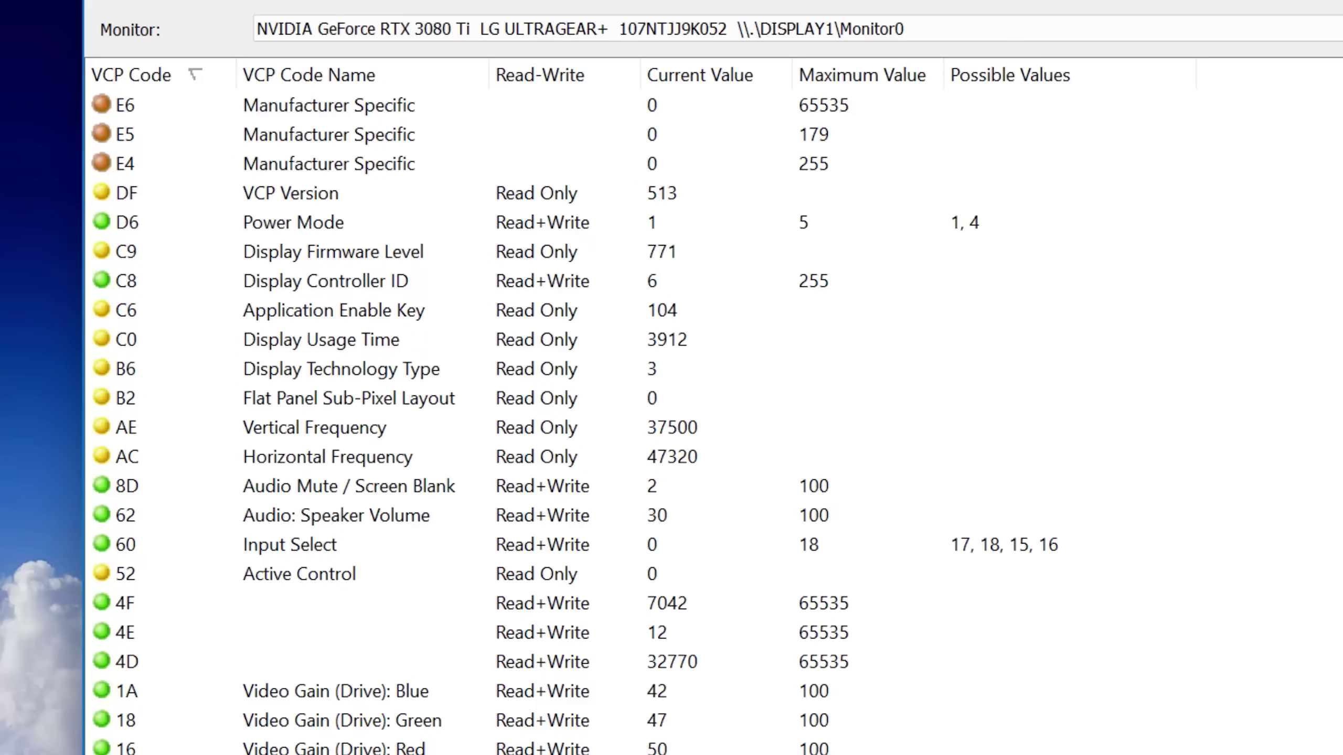
# - Select Power Mode, then open and cancel the Input Select new value prompt
pyautogui.click(318, 232)
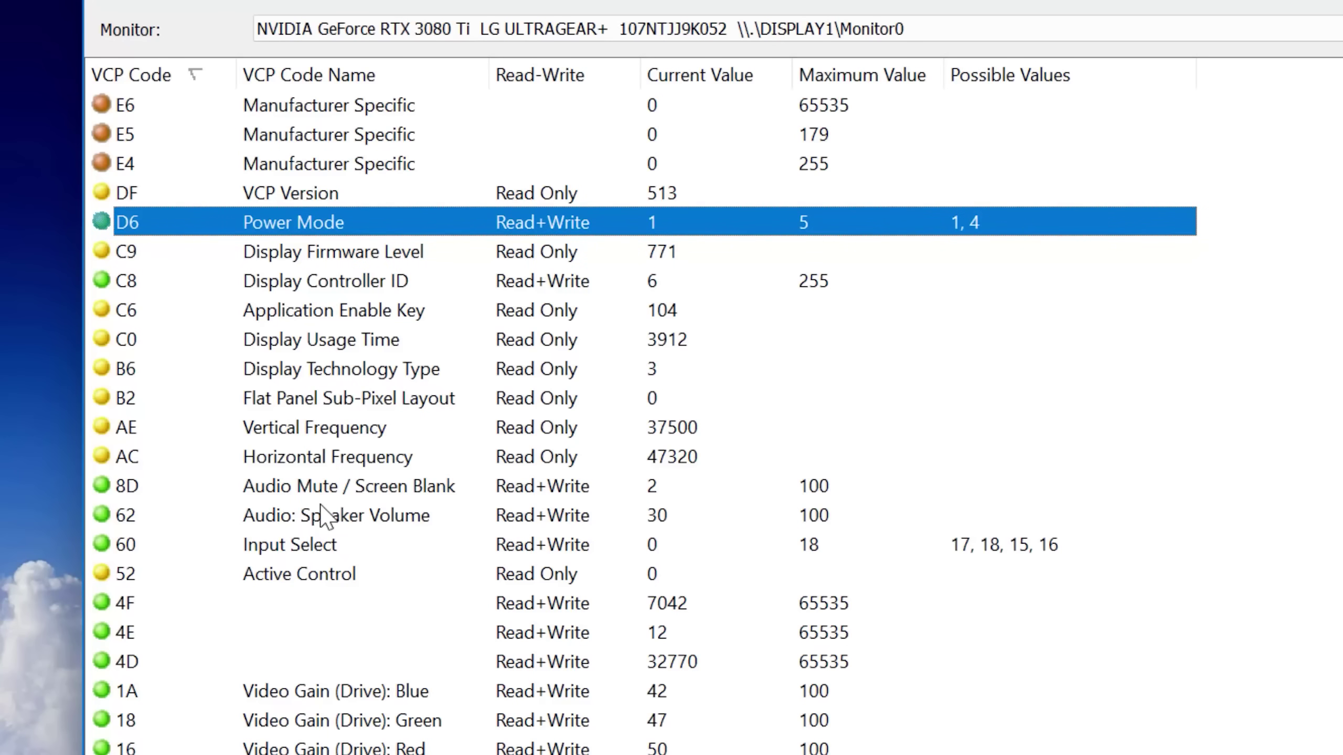
pyautogui.scroll(-1, 322, 506)
pyautogui.click(310, 464)
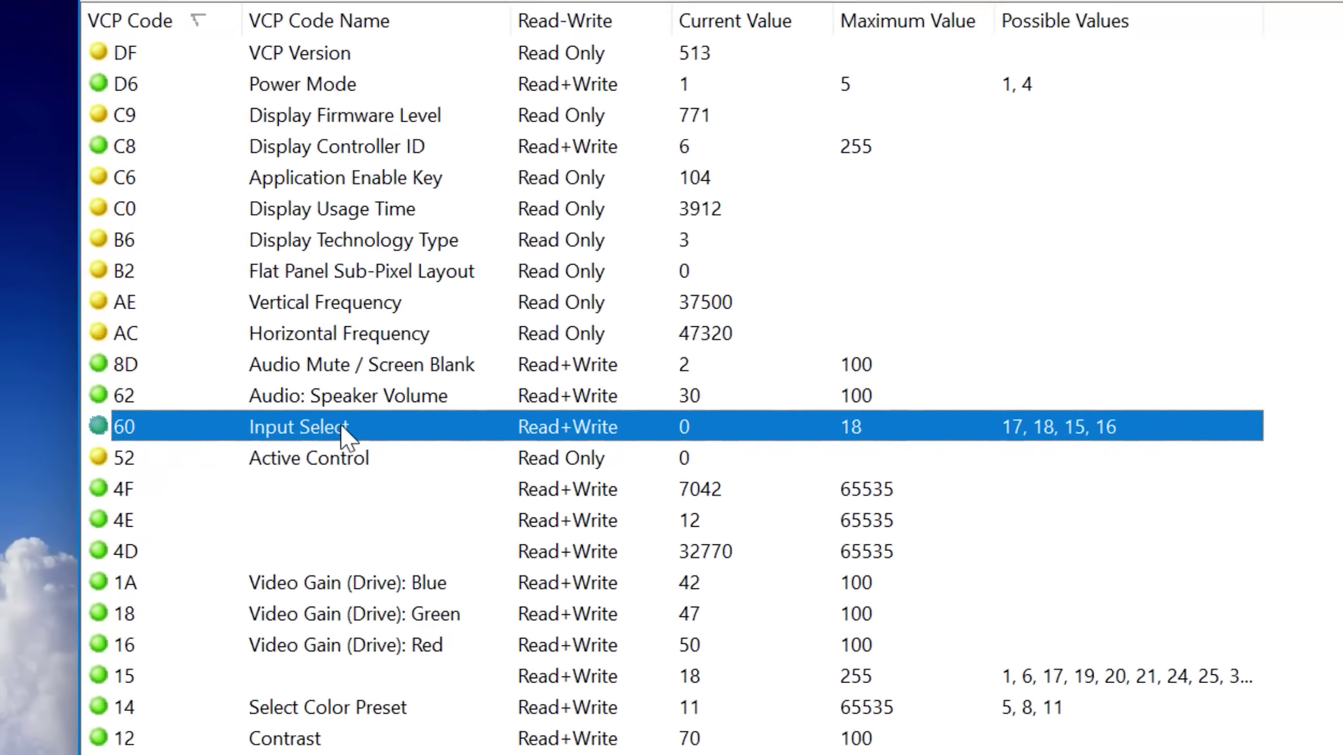
pyautogui.rightClick(375, 334)
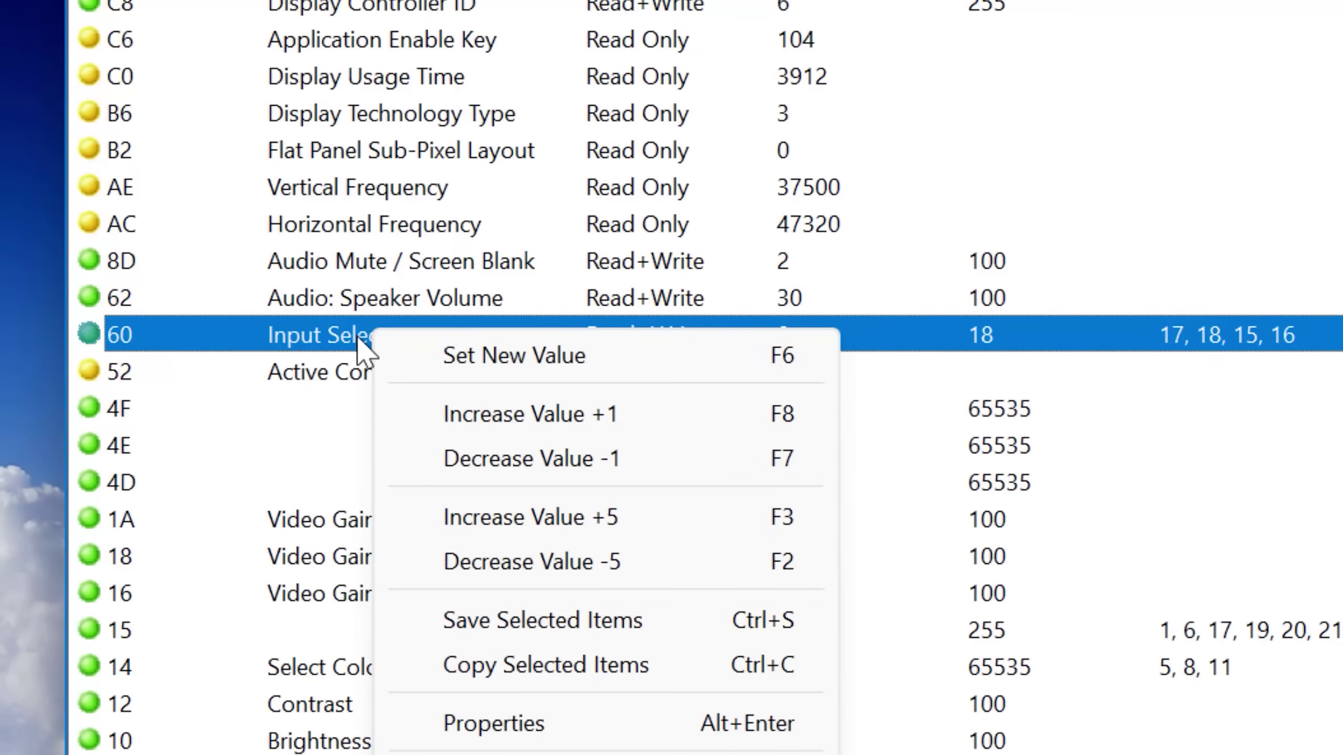
pyautogui.press('F6')
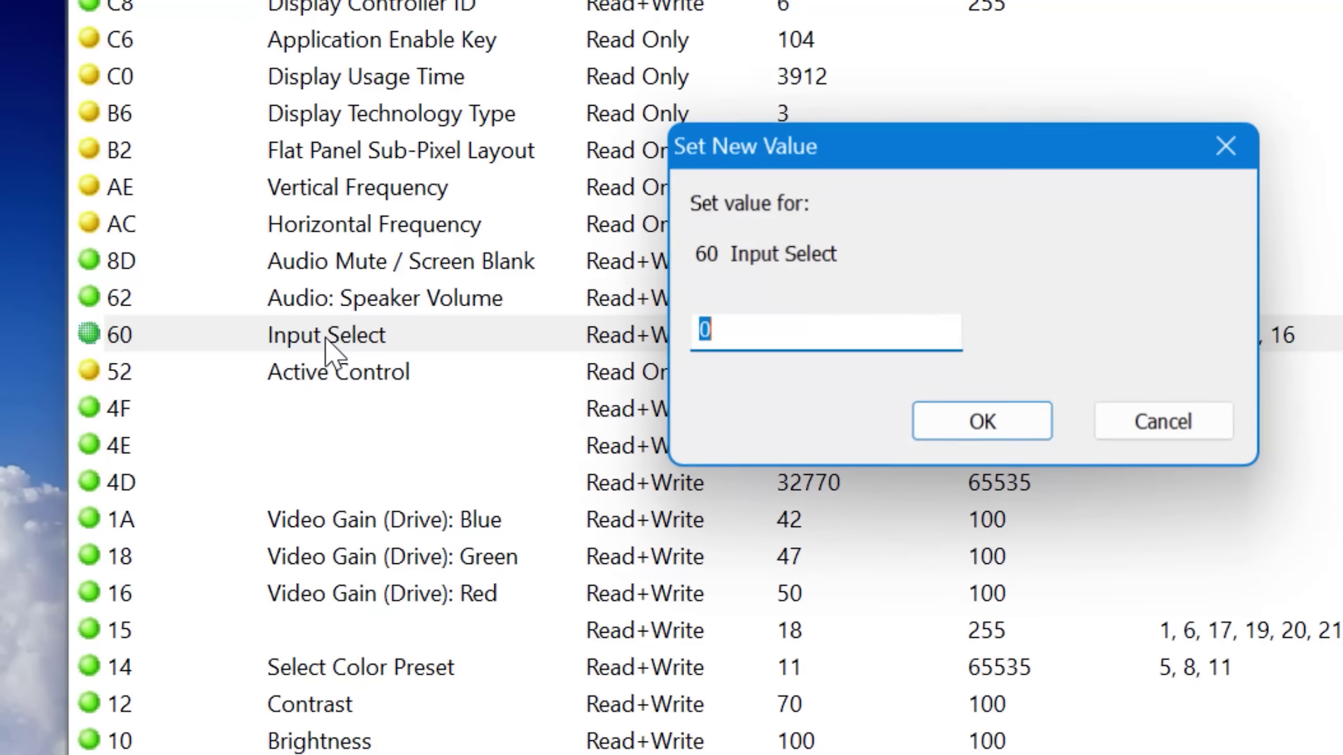
pyautogui.click(1154, 424)
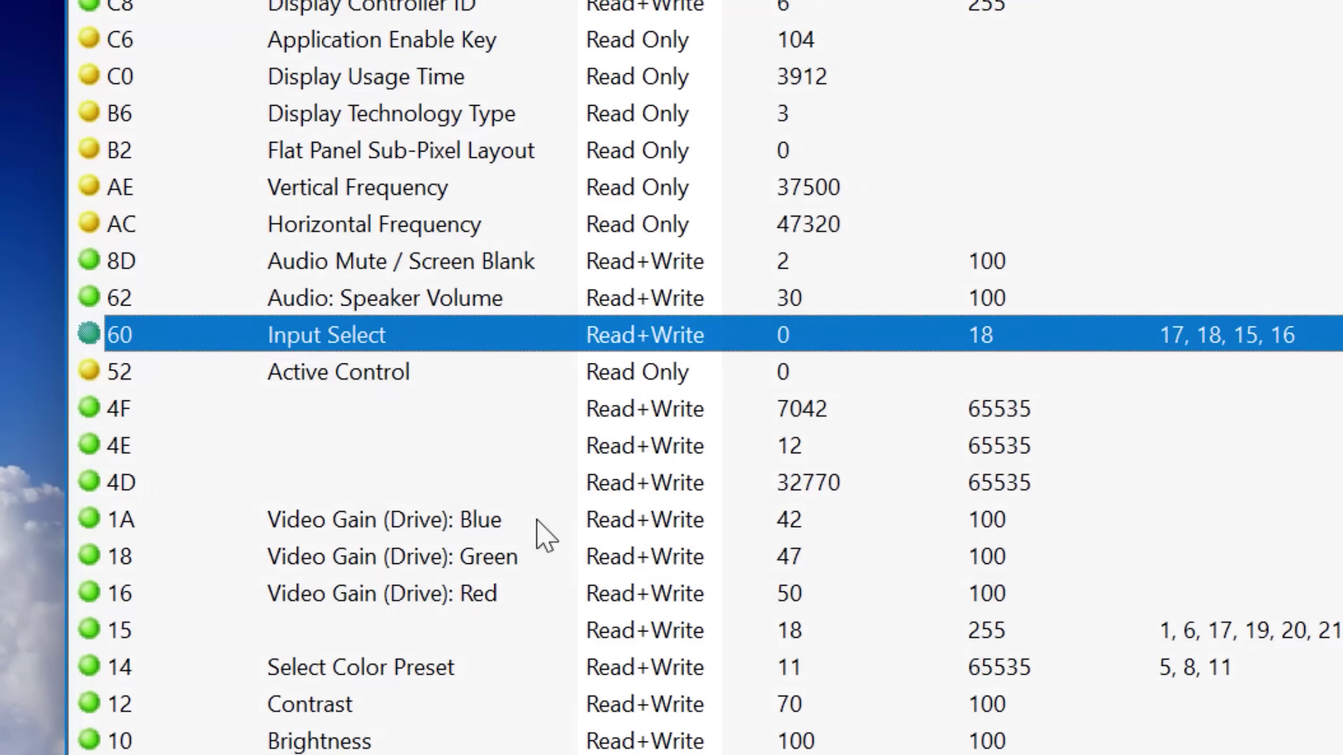
# - Open and cancel the Brightness value prompt, leaving brightness at 100, then select Contrast
pyautogui.click(511, 525)
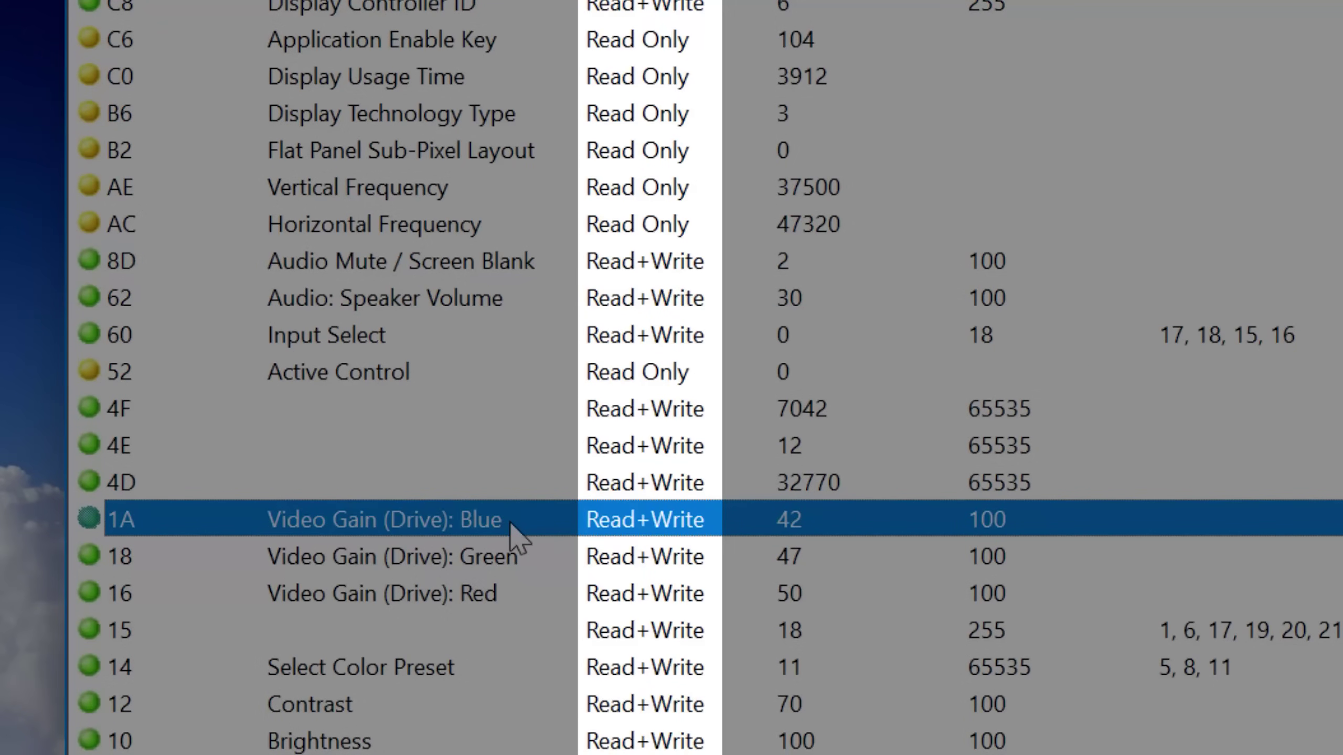
pyautogui.click(421, 469)
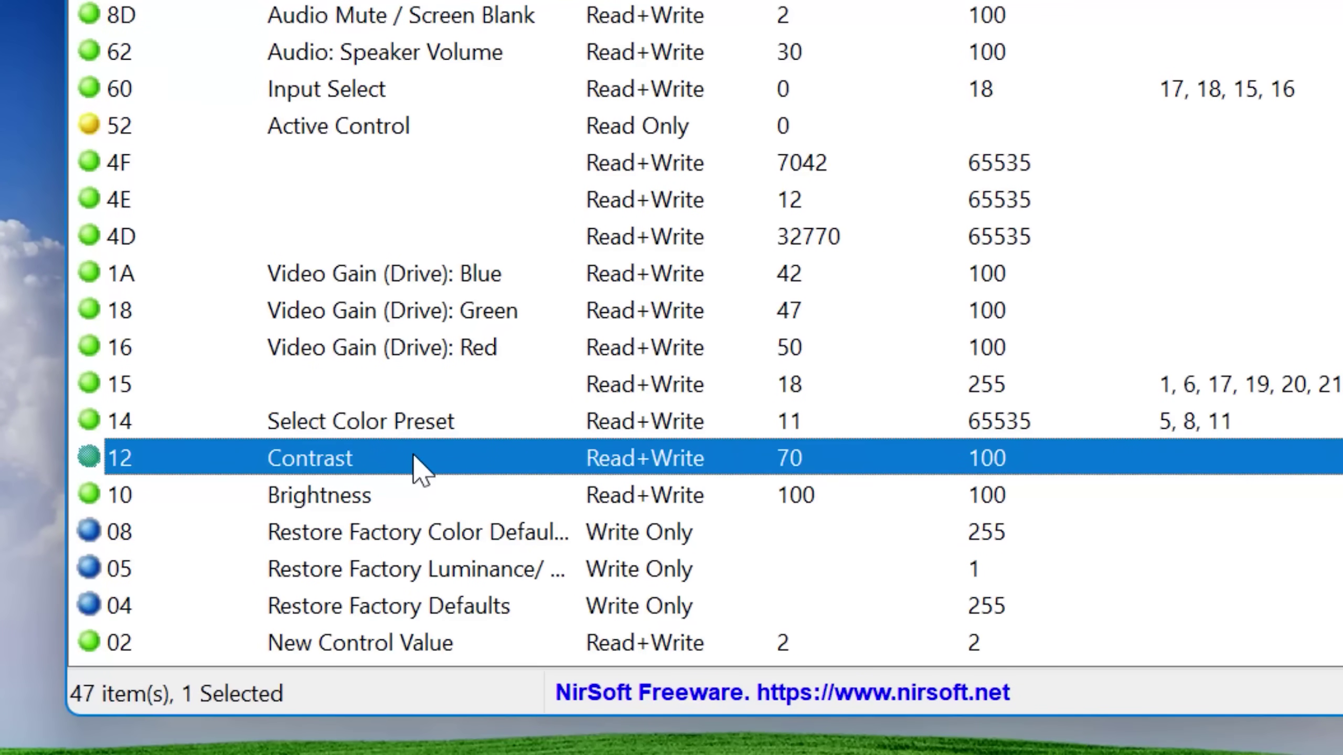
pyautogui.doubleClick(406, 499)
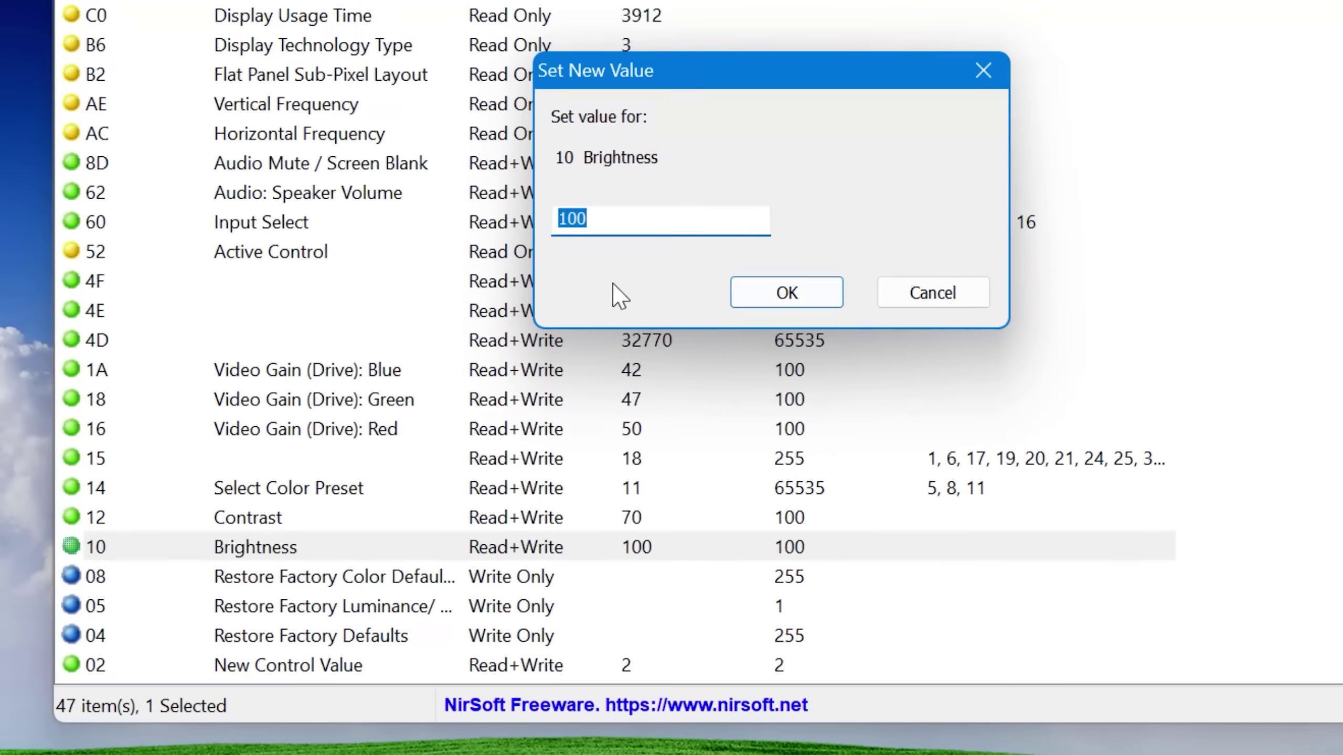
pyautogui.click(943, 294)
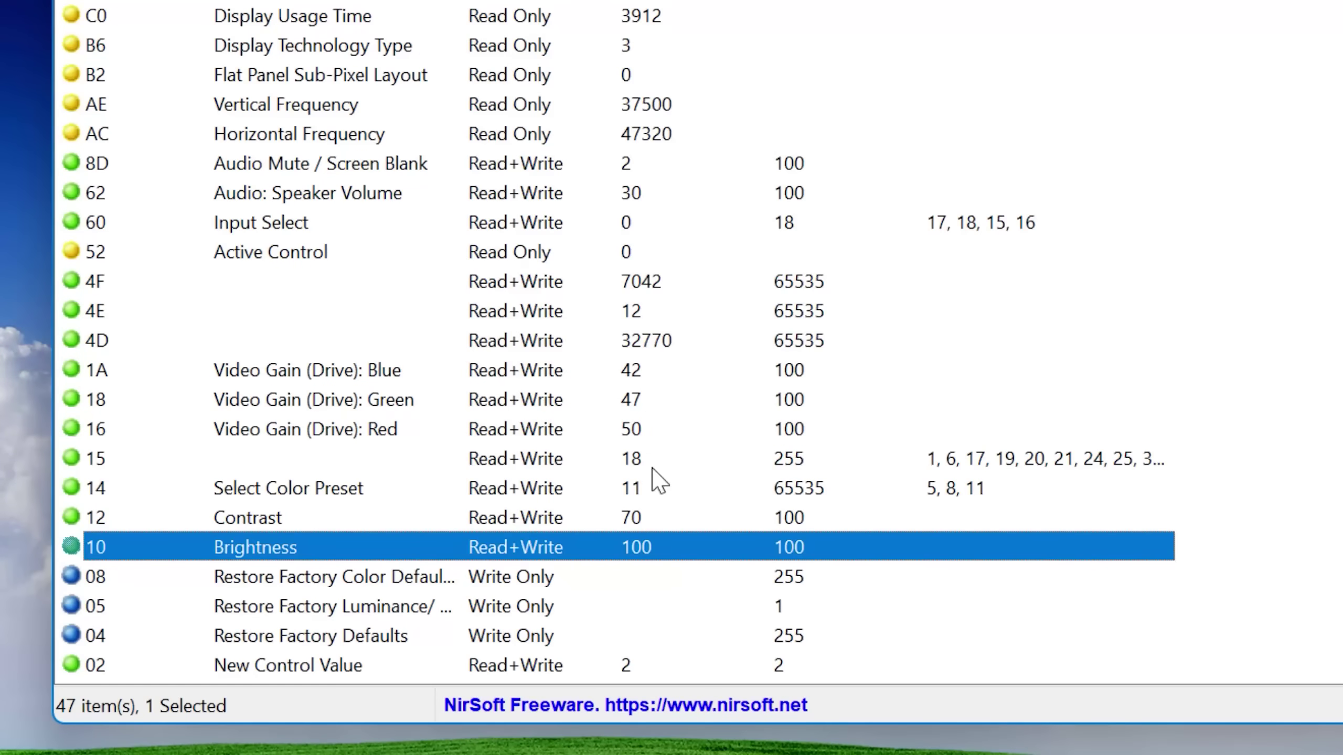
pyautogui.click(291, 495)
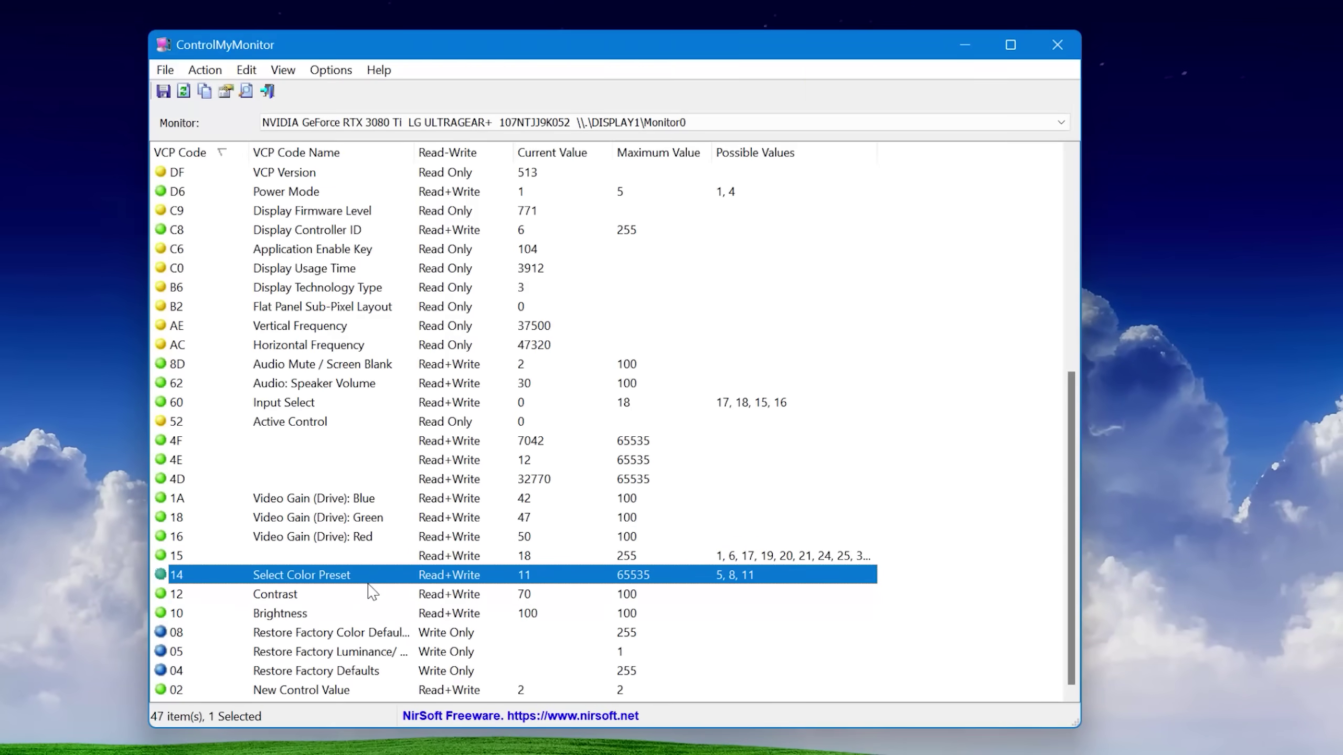
pyautogui.click(363, 598)
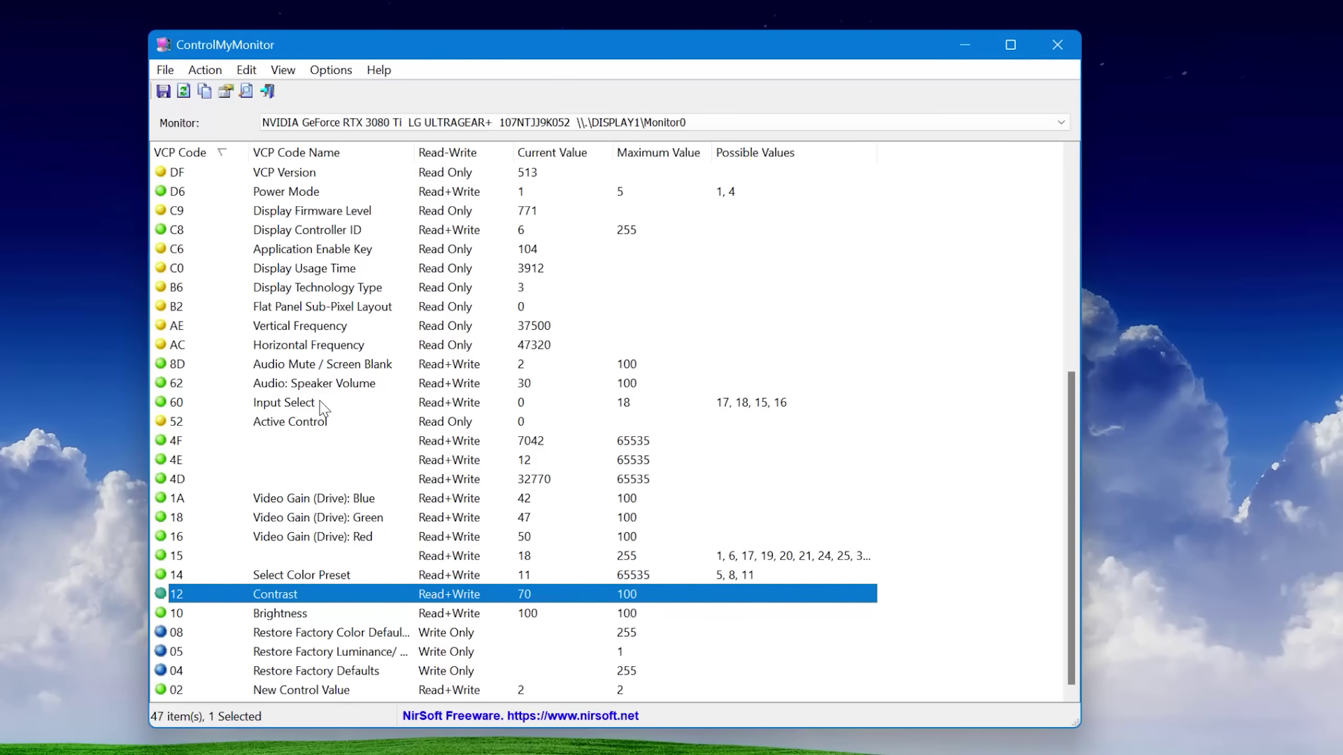
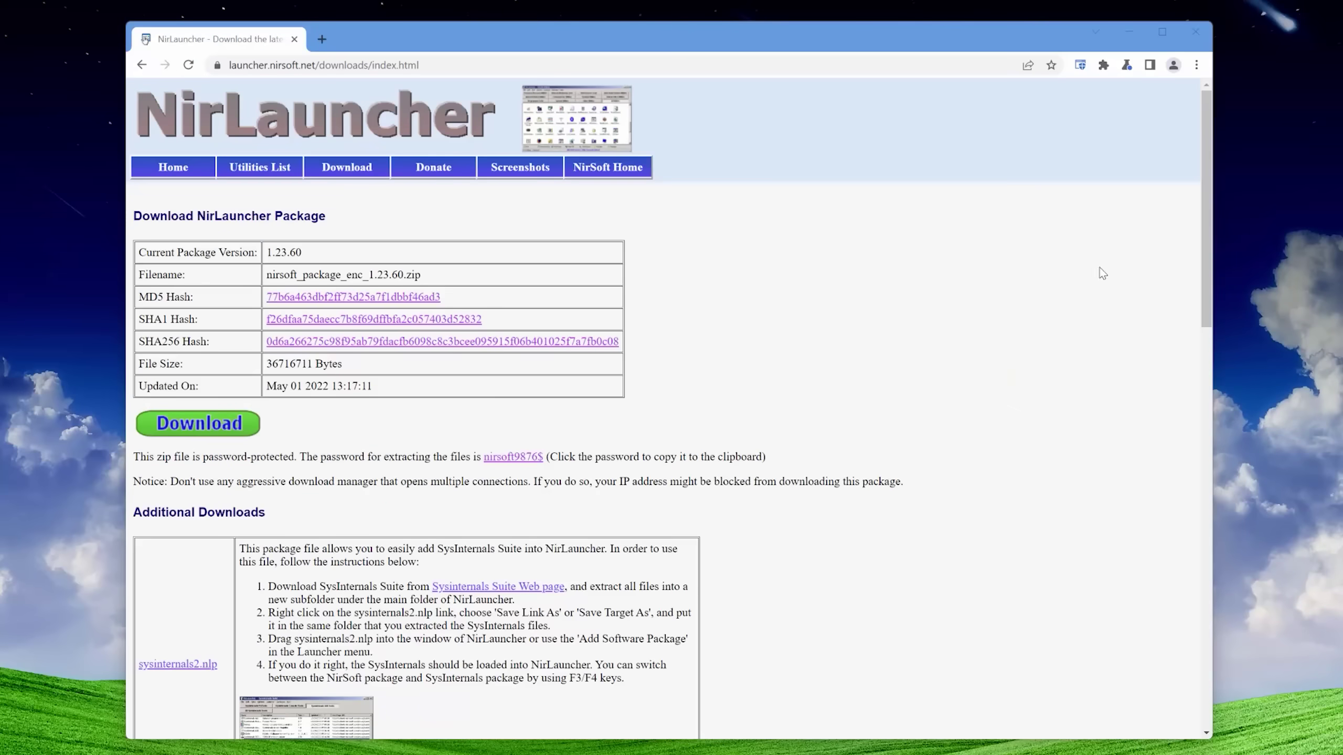
pyautogui.scroll(-1, 1102, 273)
pyautogui.scroll(-3, 1154, 315)
pyautogui.scroll(-1, 1194, 357)
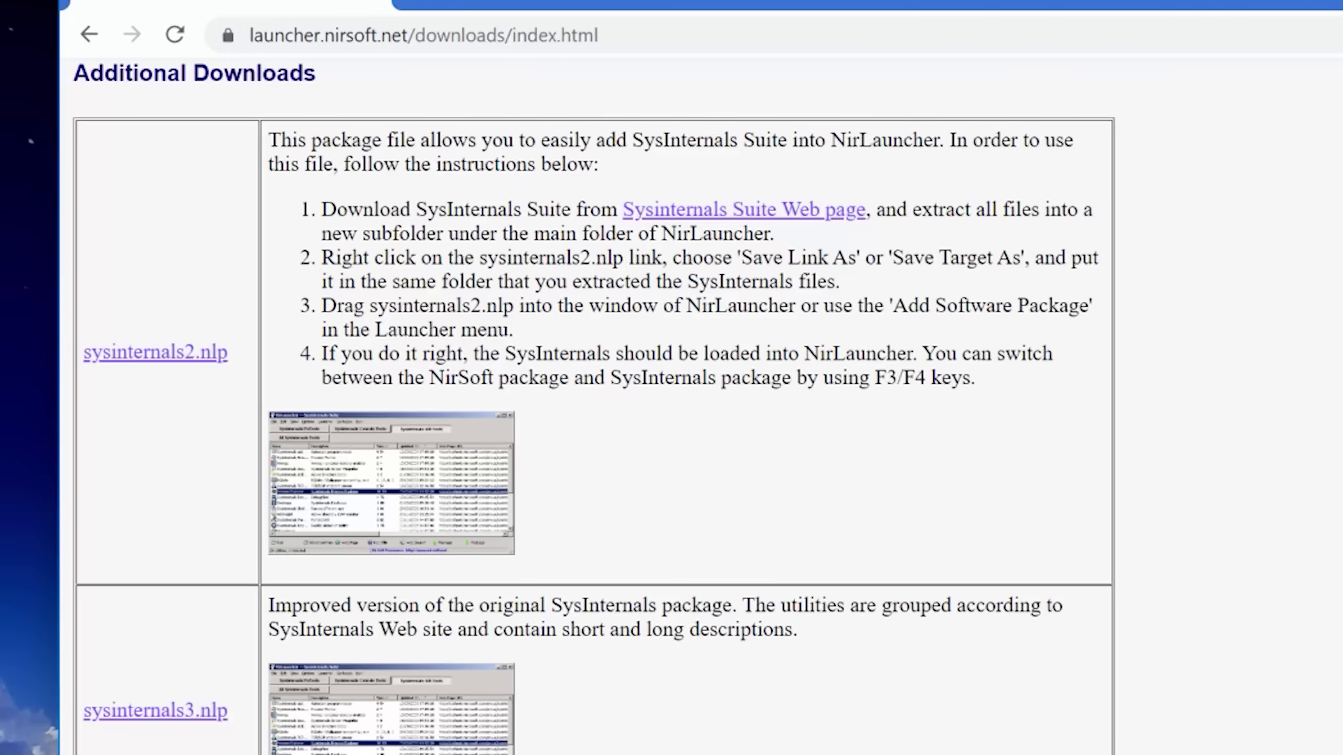
pyautogui.scroll(-2, 594, 420)
pyautogui.scroll(-5, 594, 420)
pyautogui.scroll(-2, 594, 420)
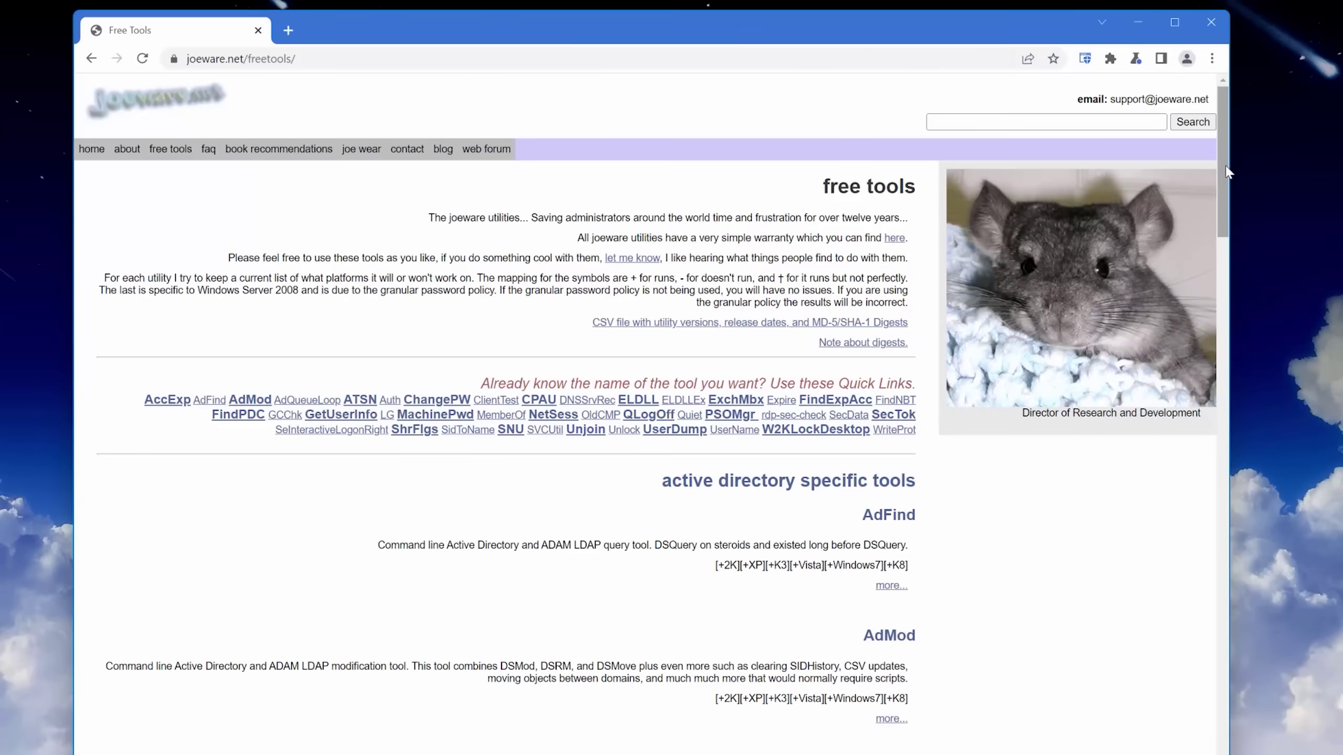
pyautogui.moveTo(1228, 171); pyautogui.dragTo(1250, 295)
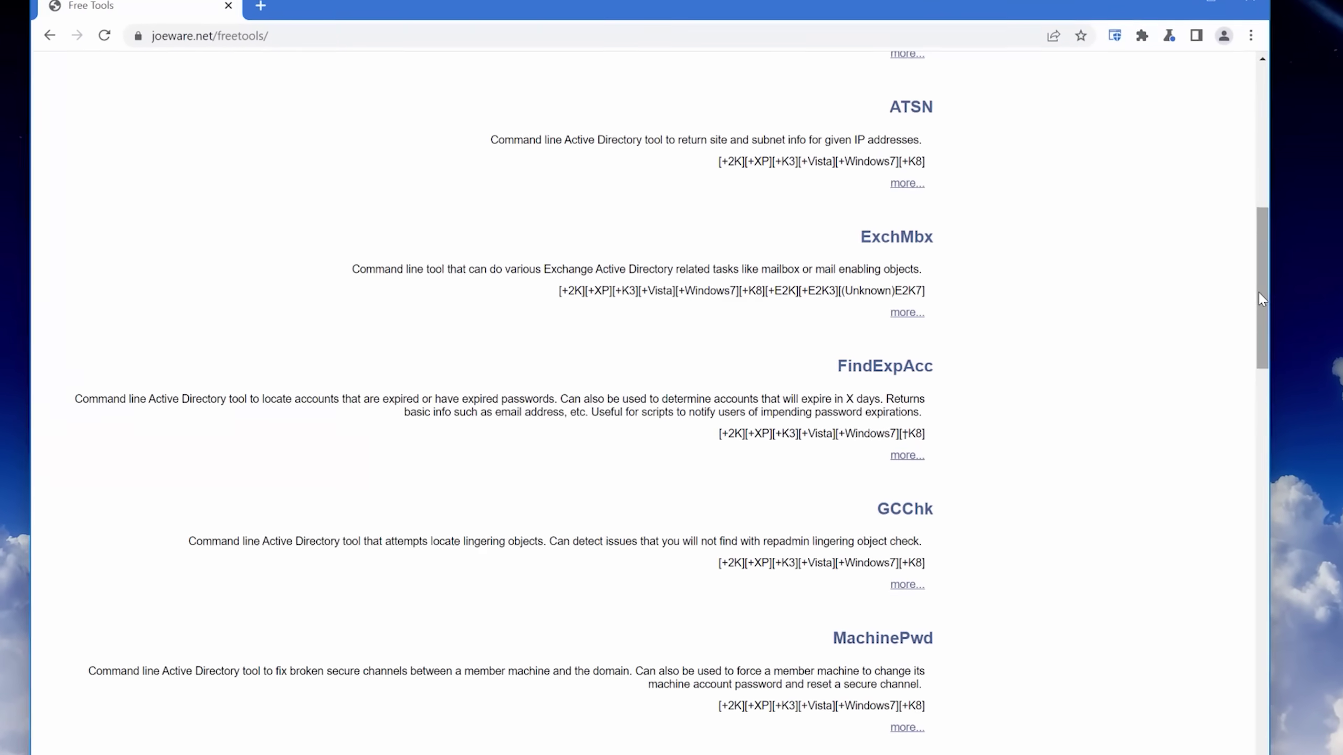
pyautogui.moveTo(1249, 300); pyautogui.dragTo(1270, 363)
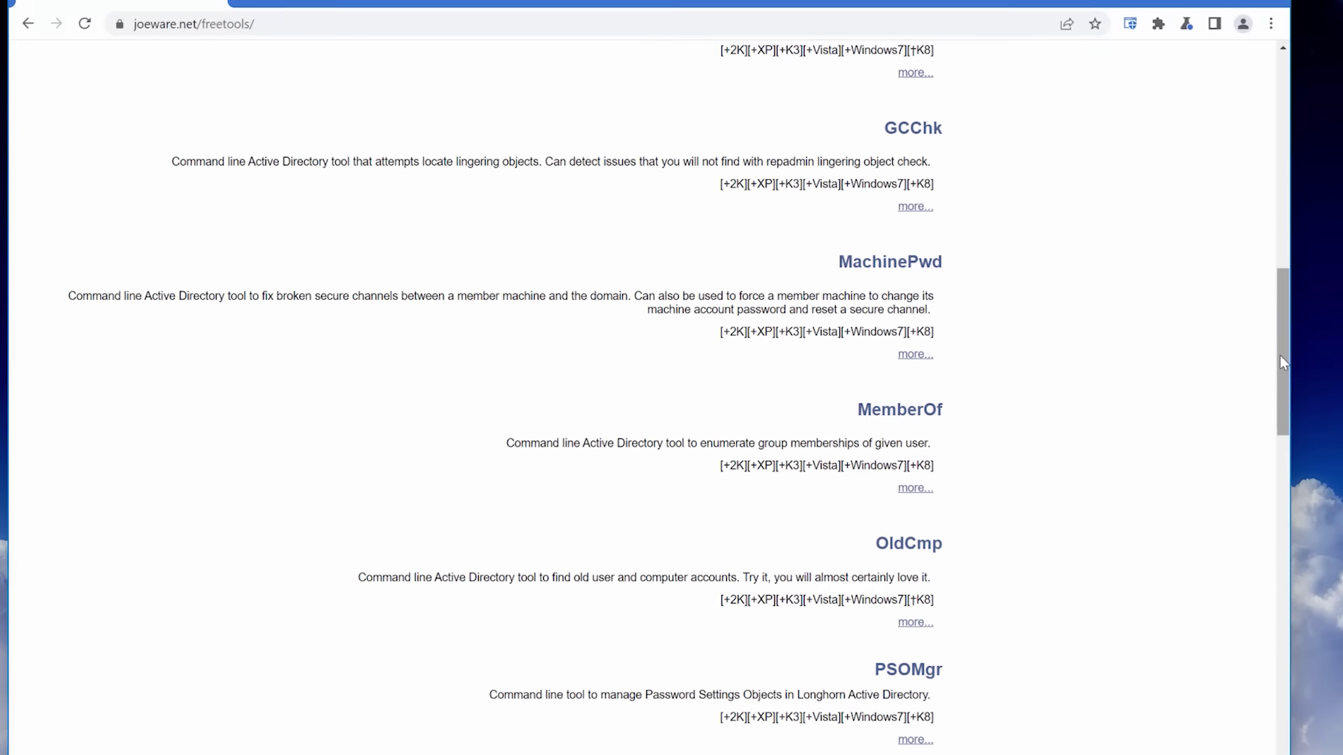
pyautogui.moveTo(1283, 360)
pyautogui.mouseDown()
pyautogui.moveTo(1291, 422)
pyautogui.moveTo(1335, 471)
pyautogui.moveTo(1336, 529)
pyautogui.mouseUp()
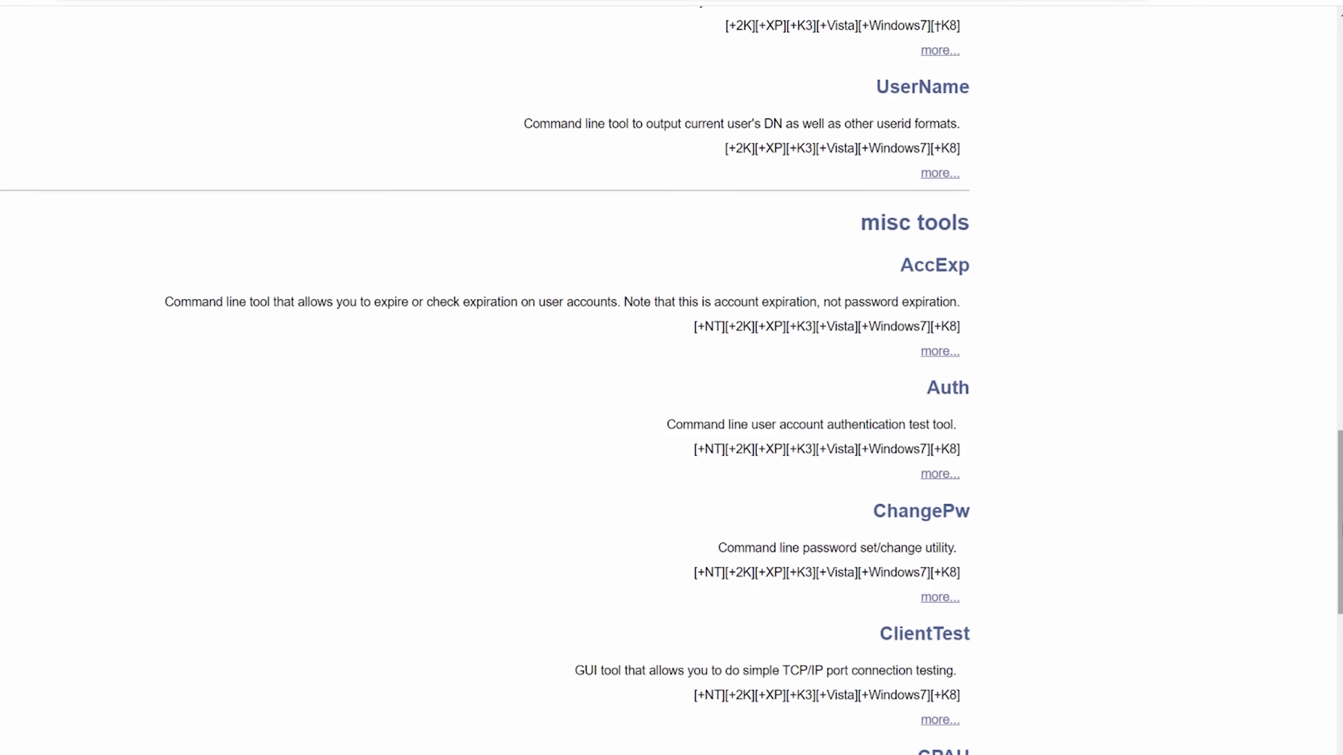
pyautogui.scroll(-3, 671, 378)
pyautogui.scroll(-3, 671, 379)
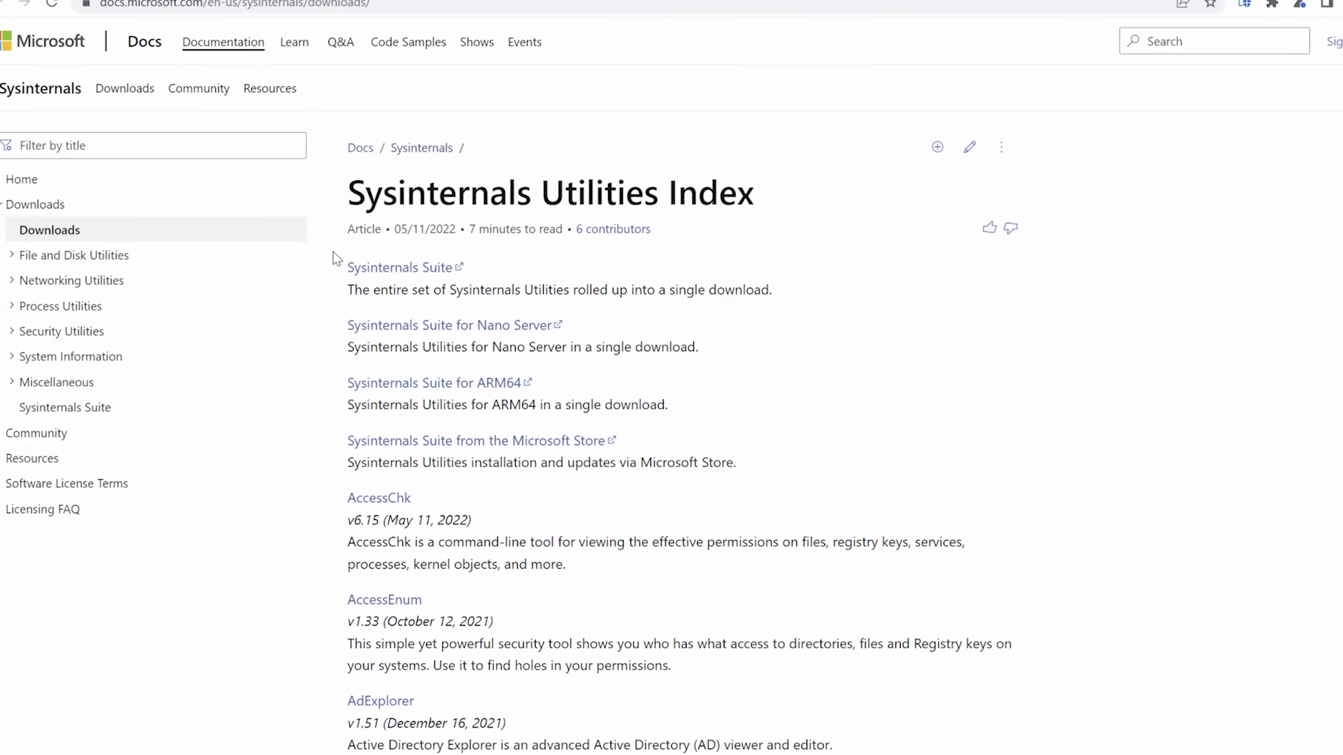
# - Highlight the Sysinternals Suite description line, then clear the highlight
pyautogui.moveTo(348, 290); pyautogui.dragTo(569, 292)
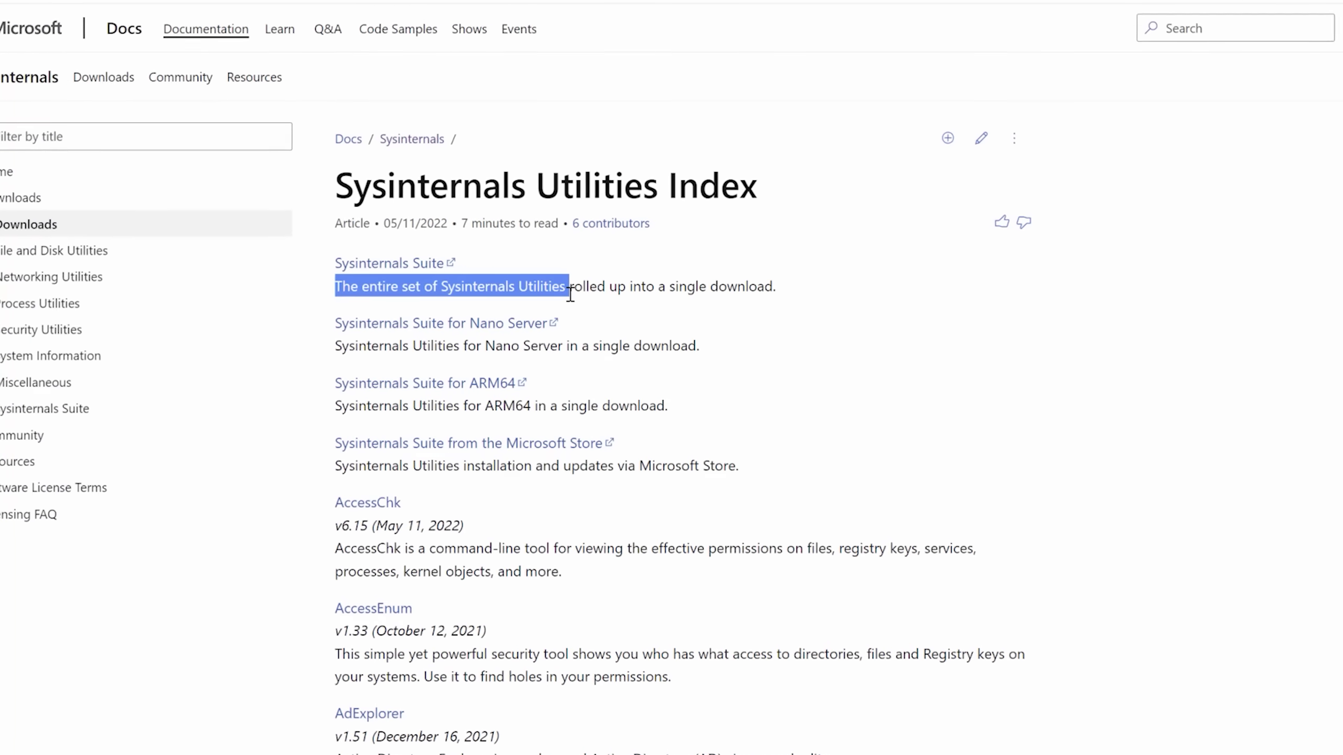
pyautogui.click(1178, 294)
pyautogui.scroll(-2, 1178, 294)
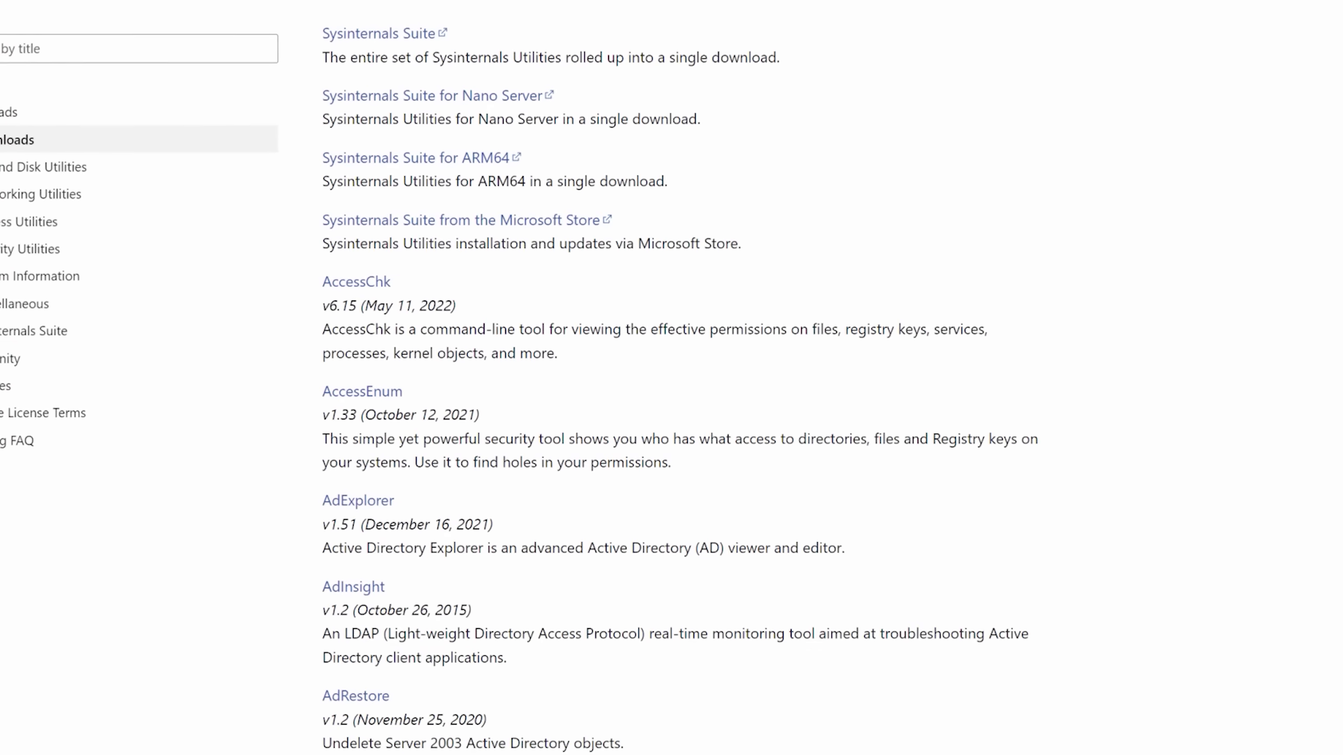
pyautogui.scroll(-4, 671, 378)
pyautogui.scroll(-5, 672, 377)
pyautogui.scroll(-3, 672, 377)
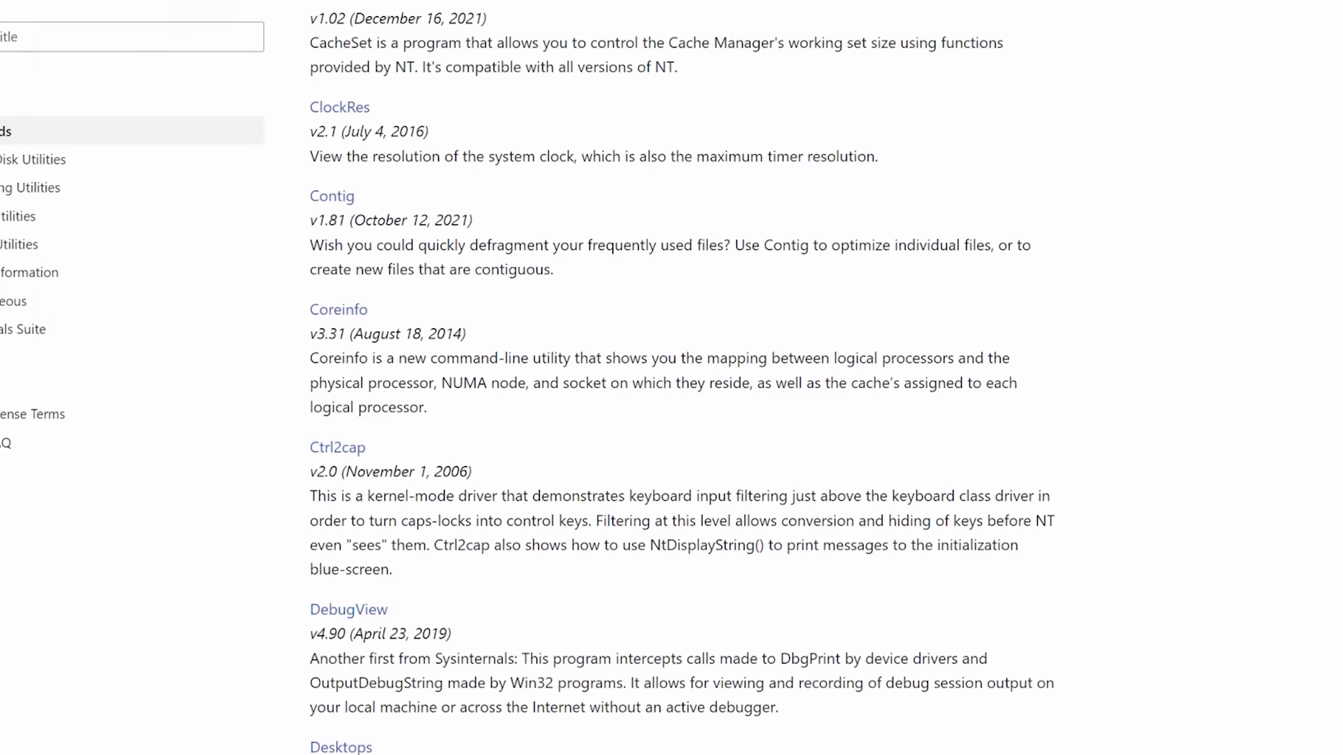